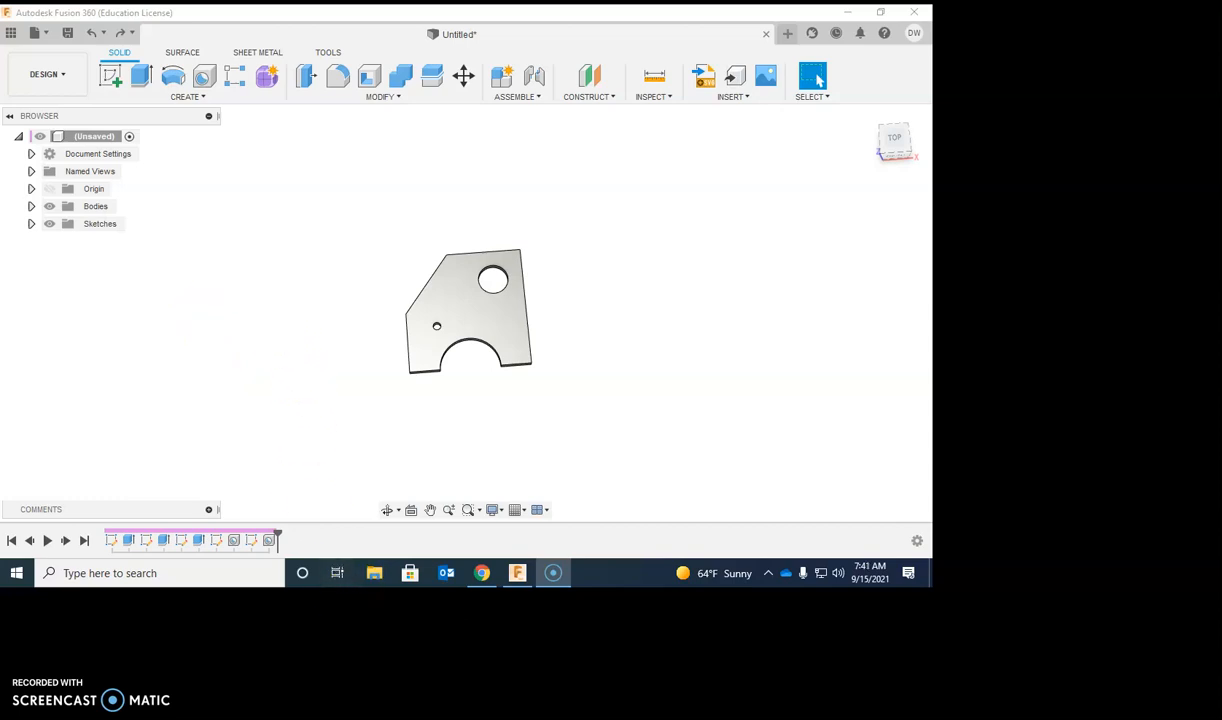
# Switch from the Design workspace to the Manufacture workspace
pyautogui.click(52, 74)
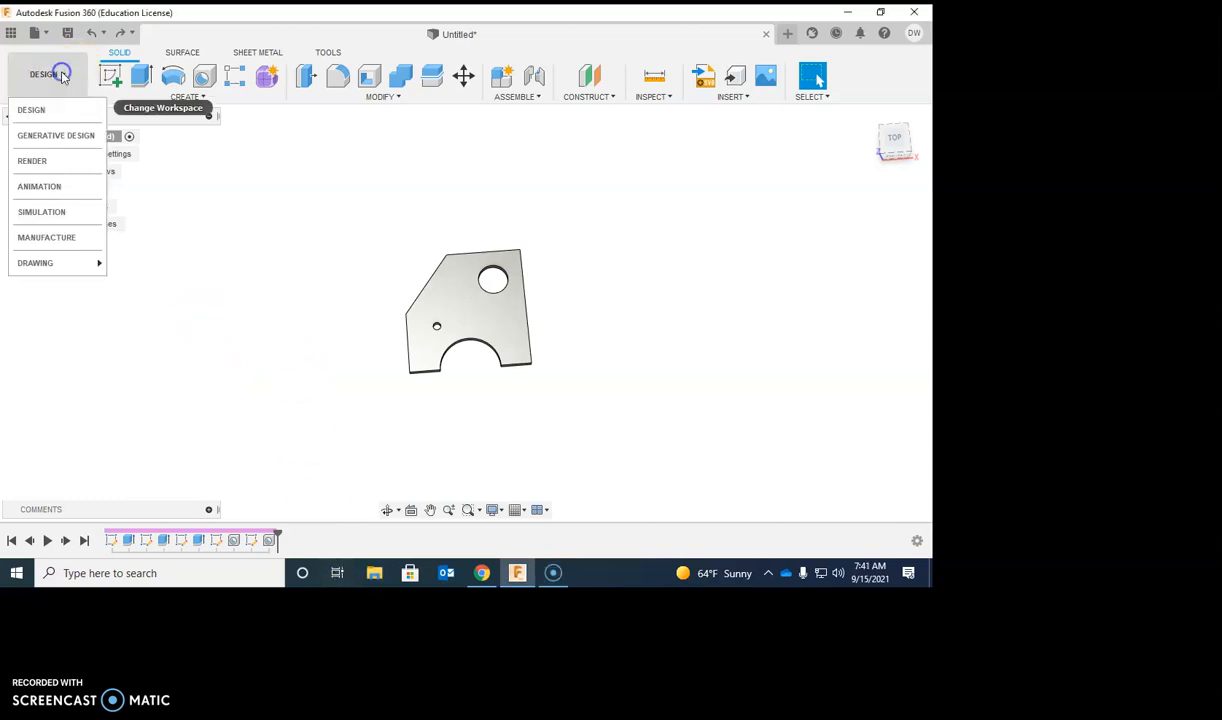
pyautogui.click(52, 240)
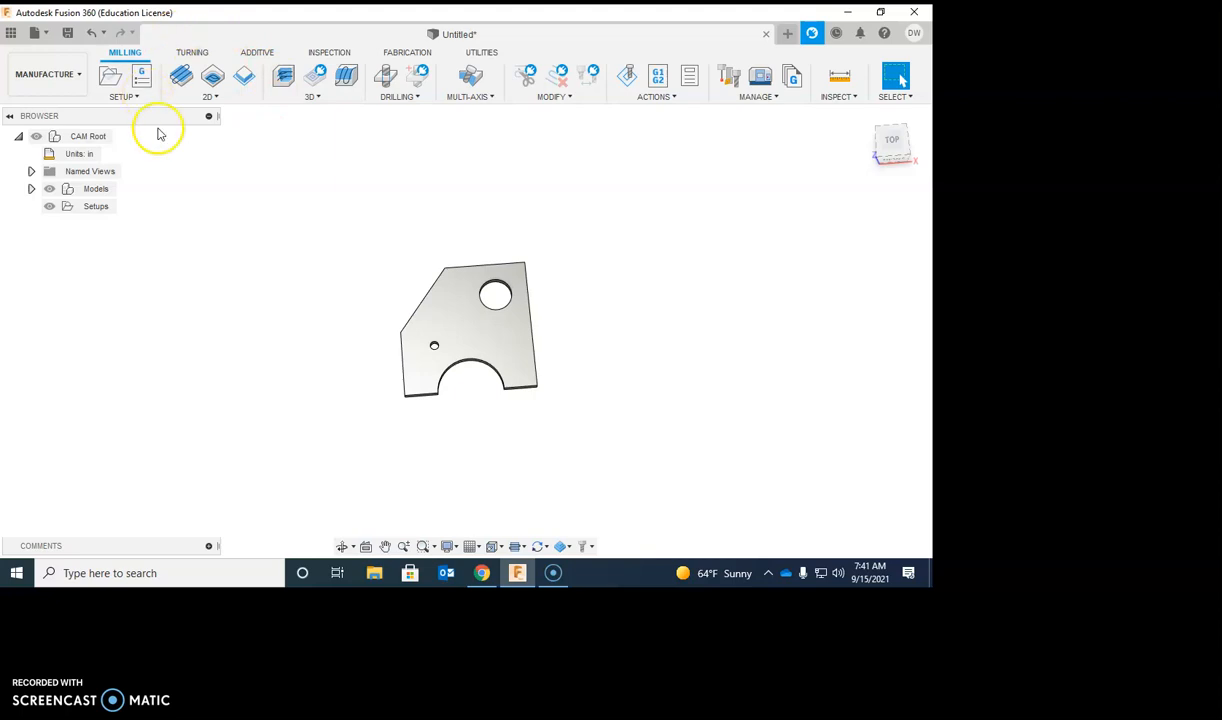
pyautogui.click(222, 99)
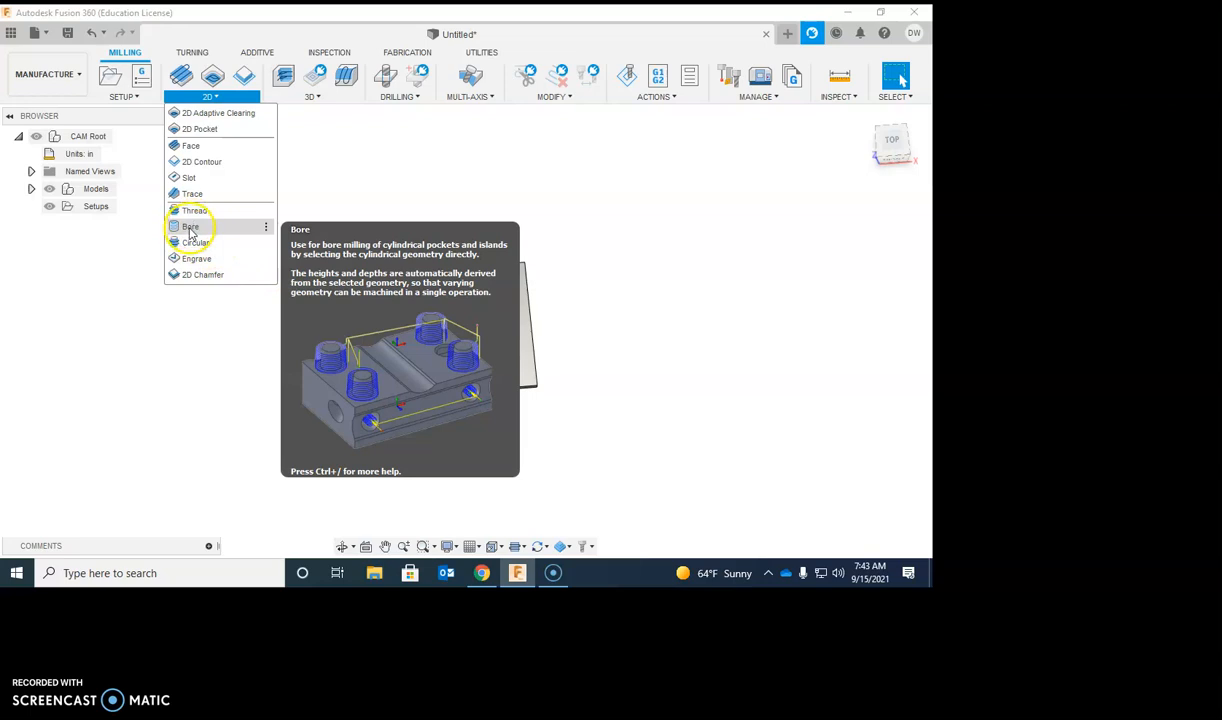
pyautogui.click(412, 166)
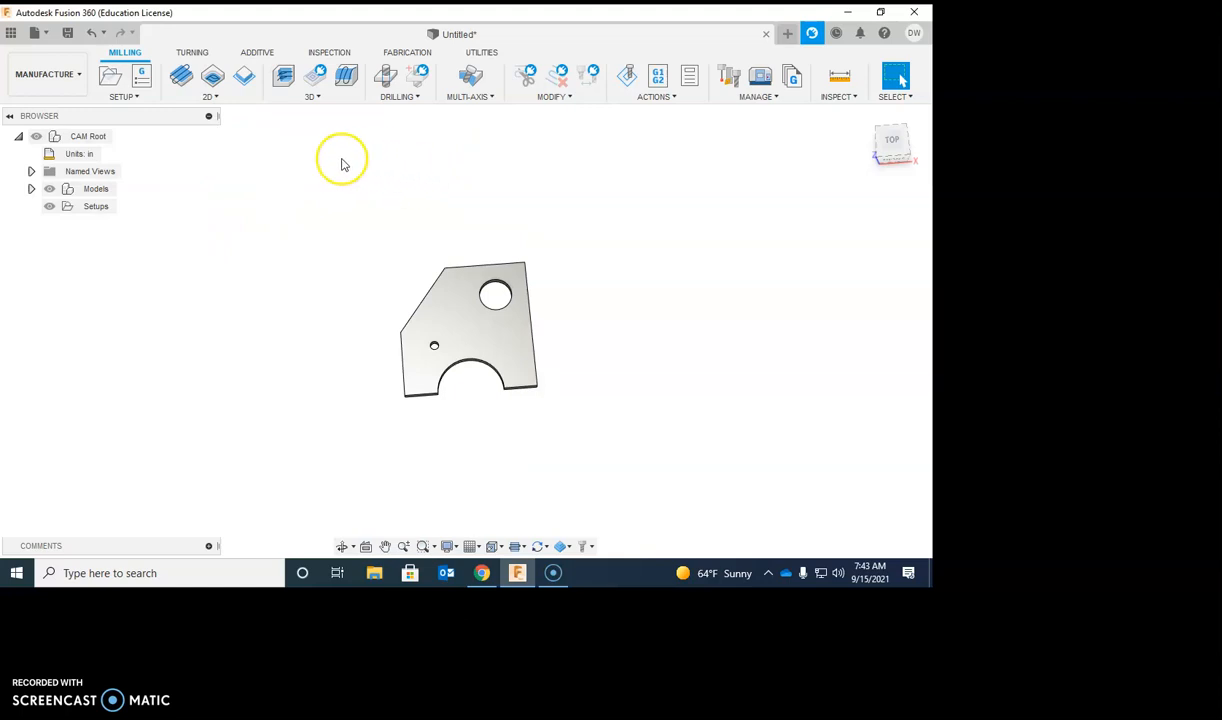
# Create a milling setup for the plate and place its origin at the stock's upper front-left corner
pyautogui.click(111, 80)
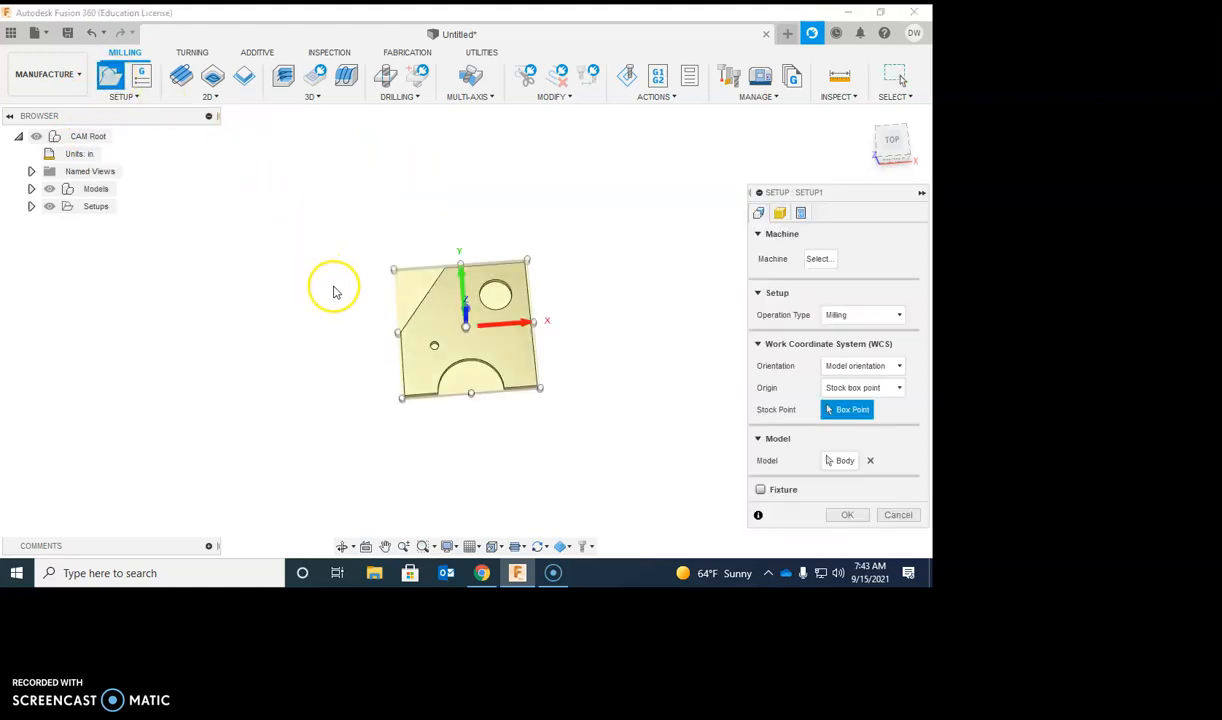
pyautogui.keyDown('shift'); pyautogui.moveTo(307, 390); pyautogui.dragTo(252, 330, button='middle'); pyautogui.keyUp('shift')
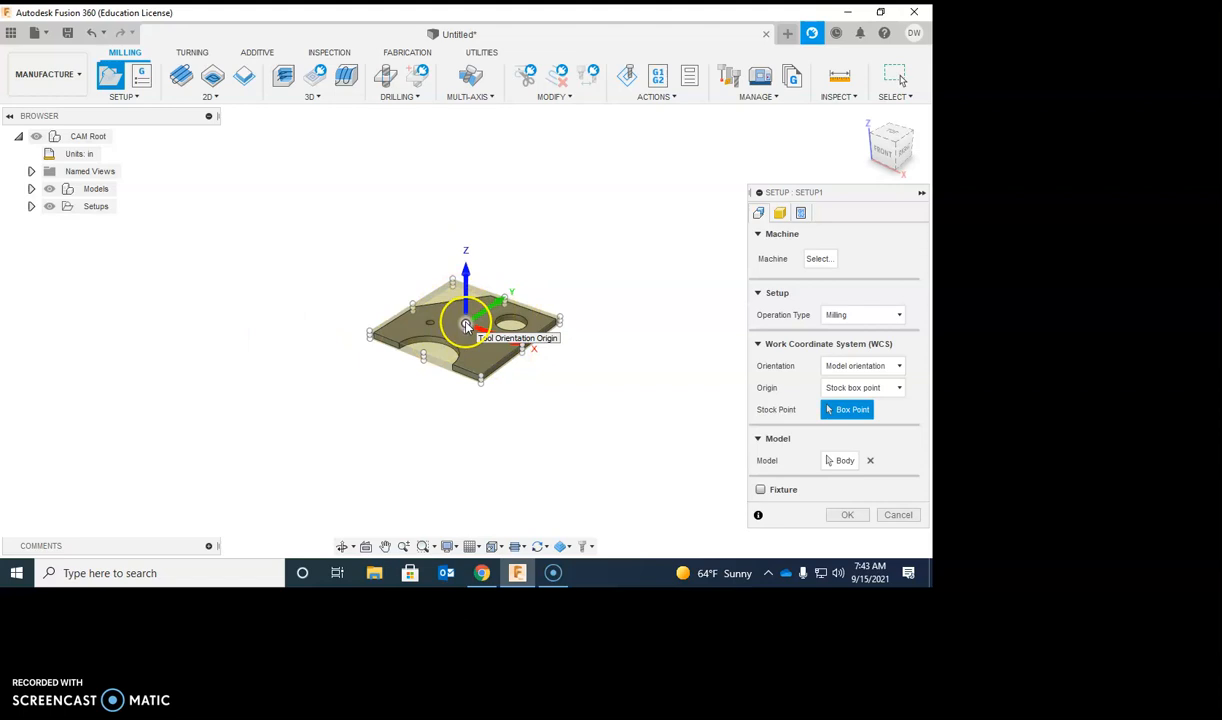
pyautogui.keyDown('shift'); pyautogui.moveTo(398, 387); pyautogui.dragTo(442, 420, button='middle'); pyautogui.keyUp('shift')
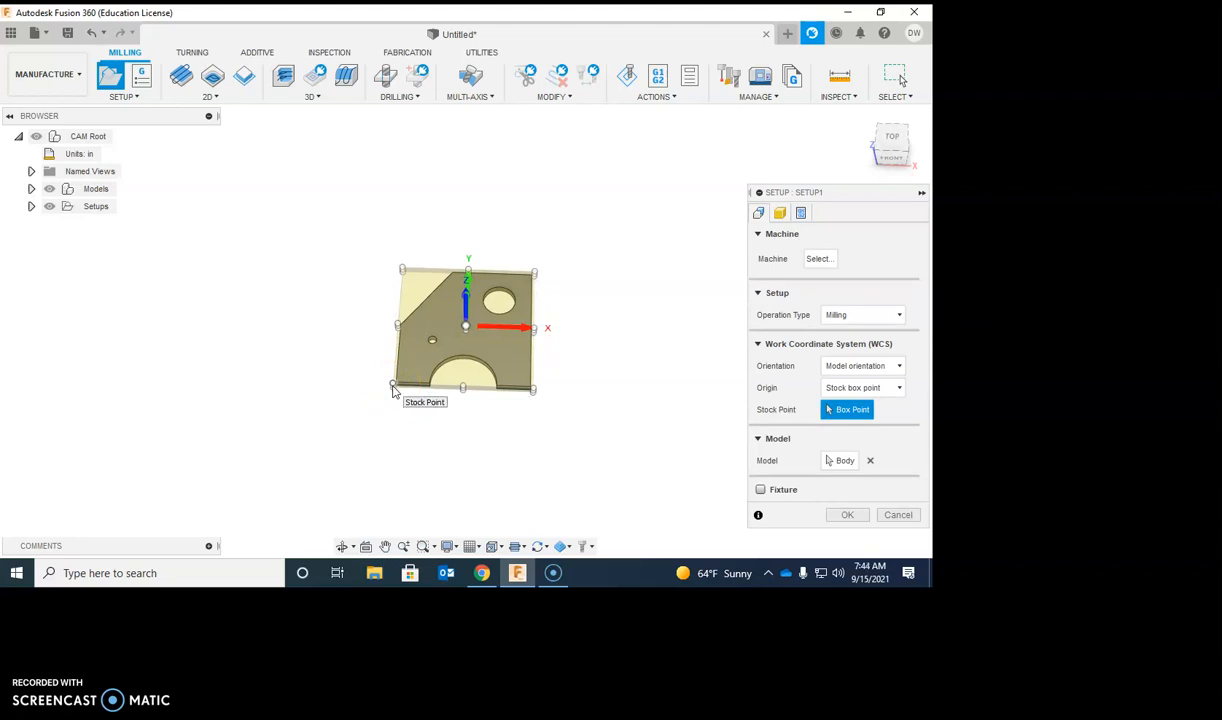
pyautogui.keyDown('shift'); pyautogui.moveTo(417, 423); pyautogui.dragTo(416, 354, button='middle'); pyautogui.keyUp('shift')
pyautogui.scroll(3, 410, 358)
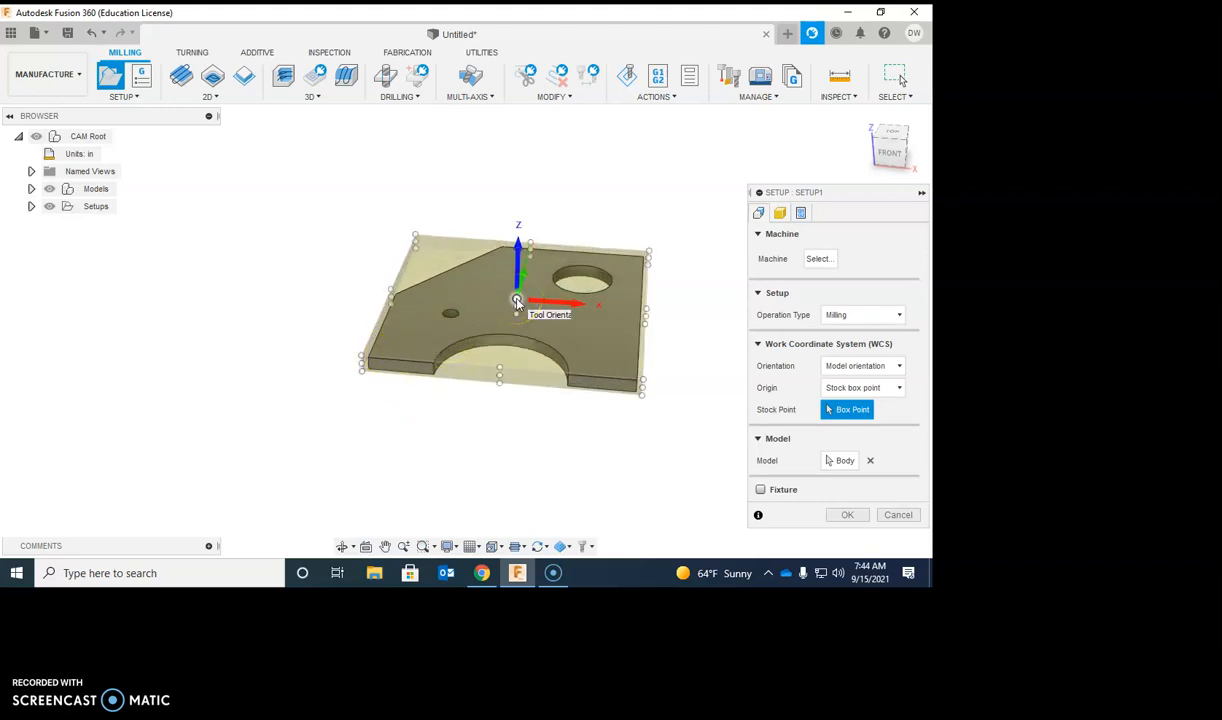
pyautogui.click(362, 358)
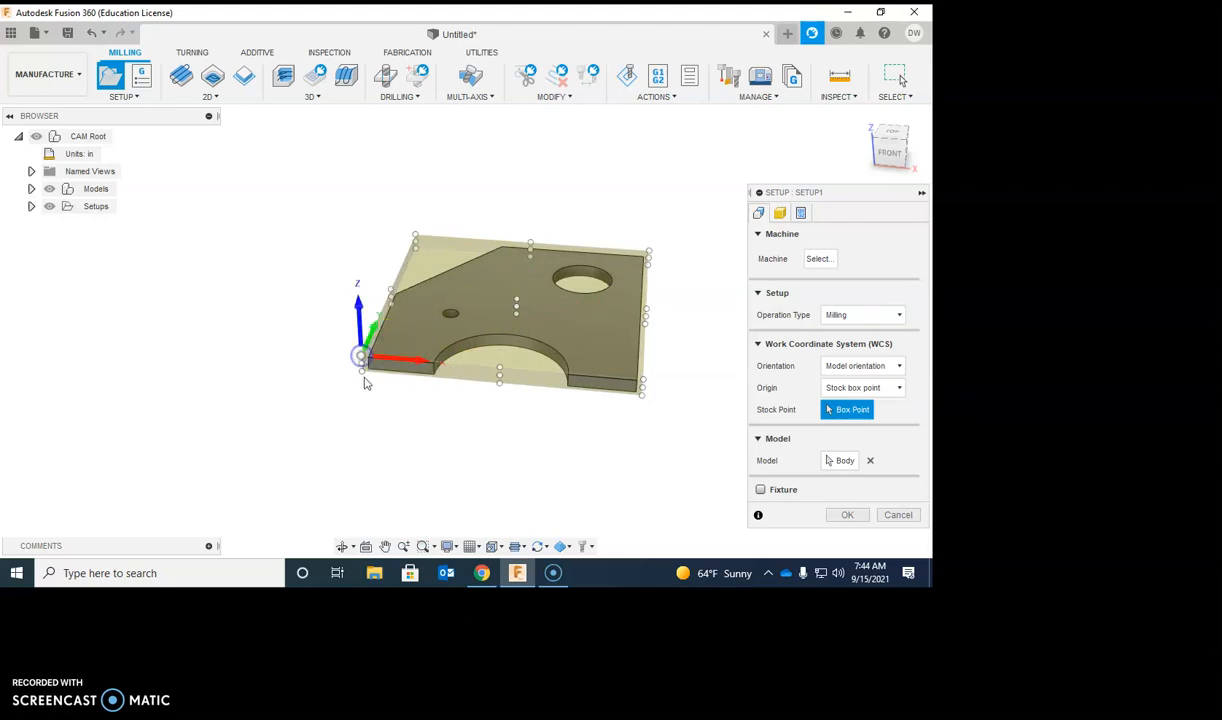
pyautogui.click(360, 356)
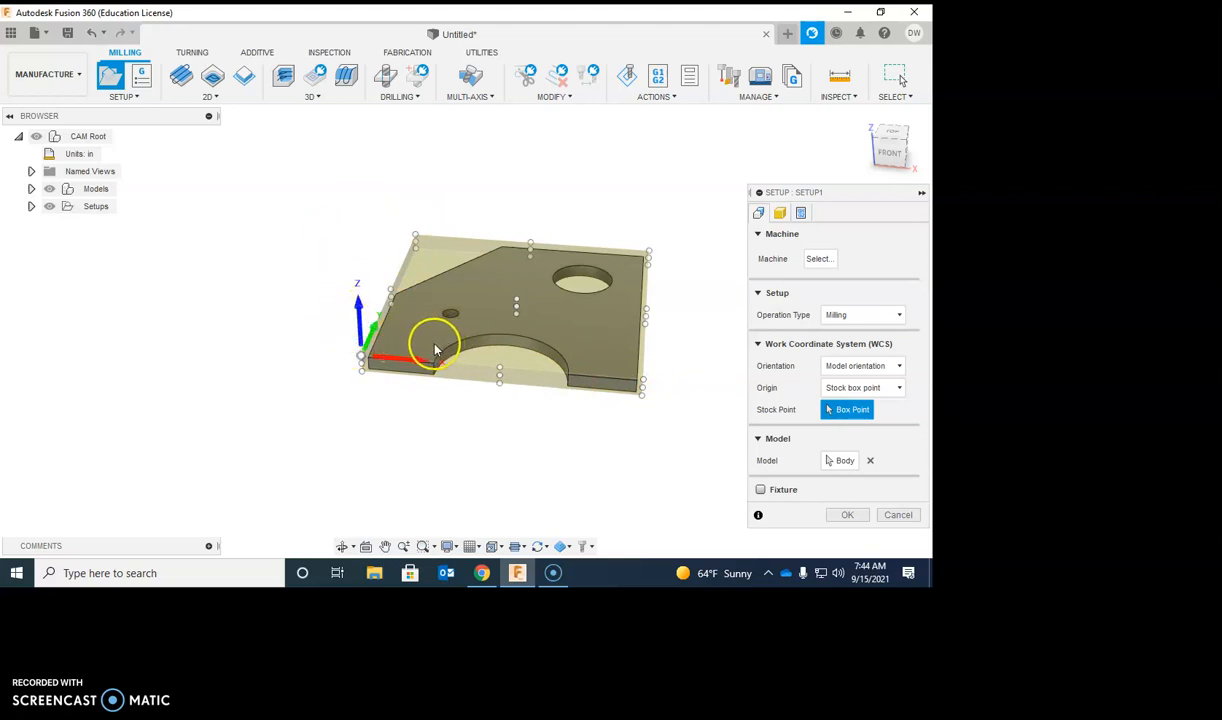
# Try the other upper stock corners as the setup origin and return it to the front-left corner
pyautogui.click(643, 382)
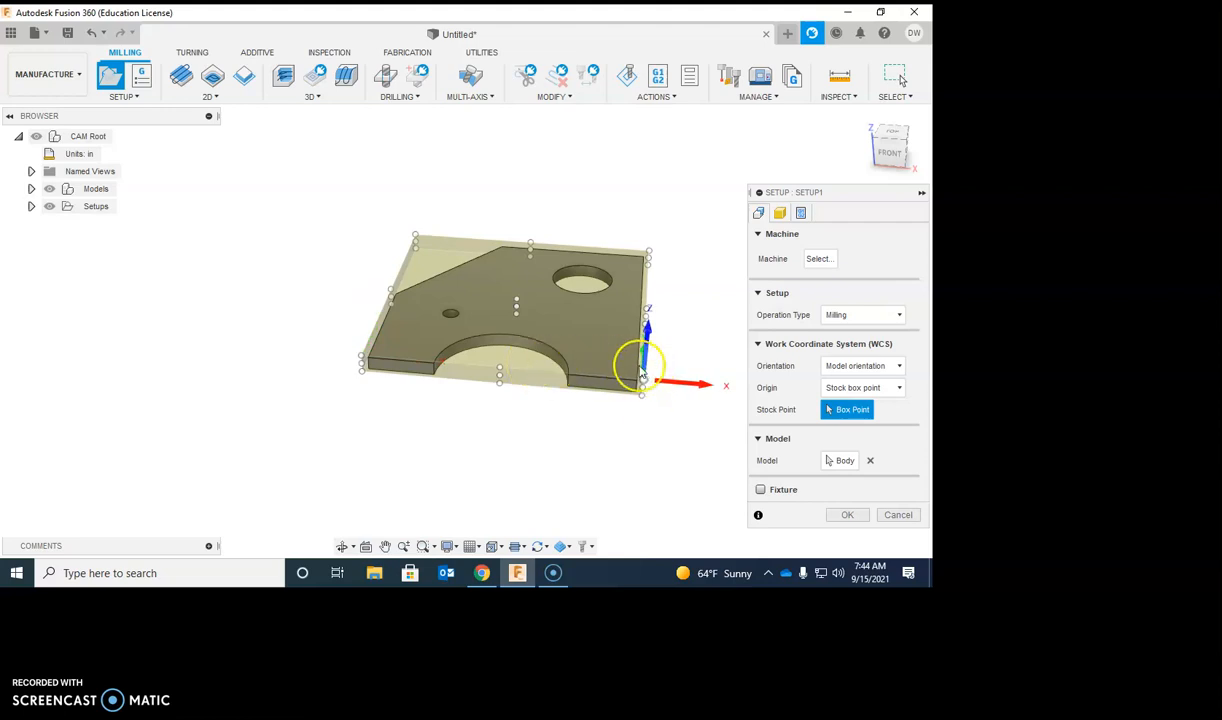
pyautogui.click(650, 255)
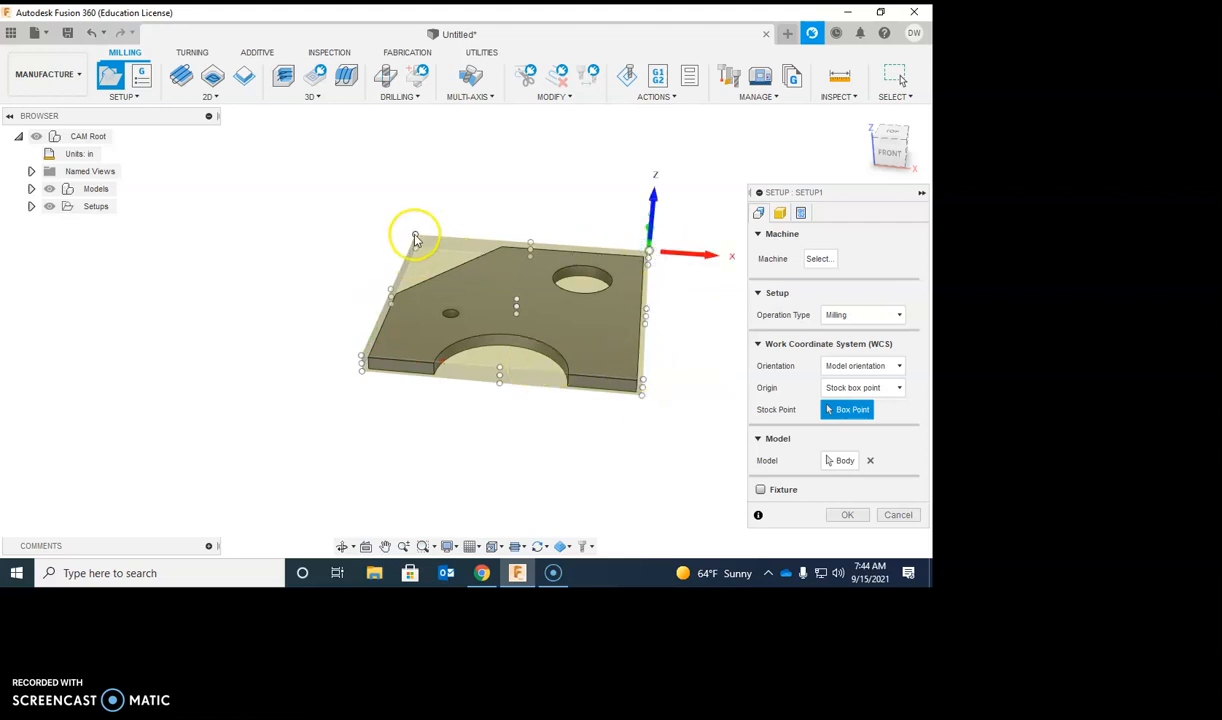
pyautogui.click(414, 236)
pyautogui.click(362, 356)
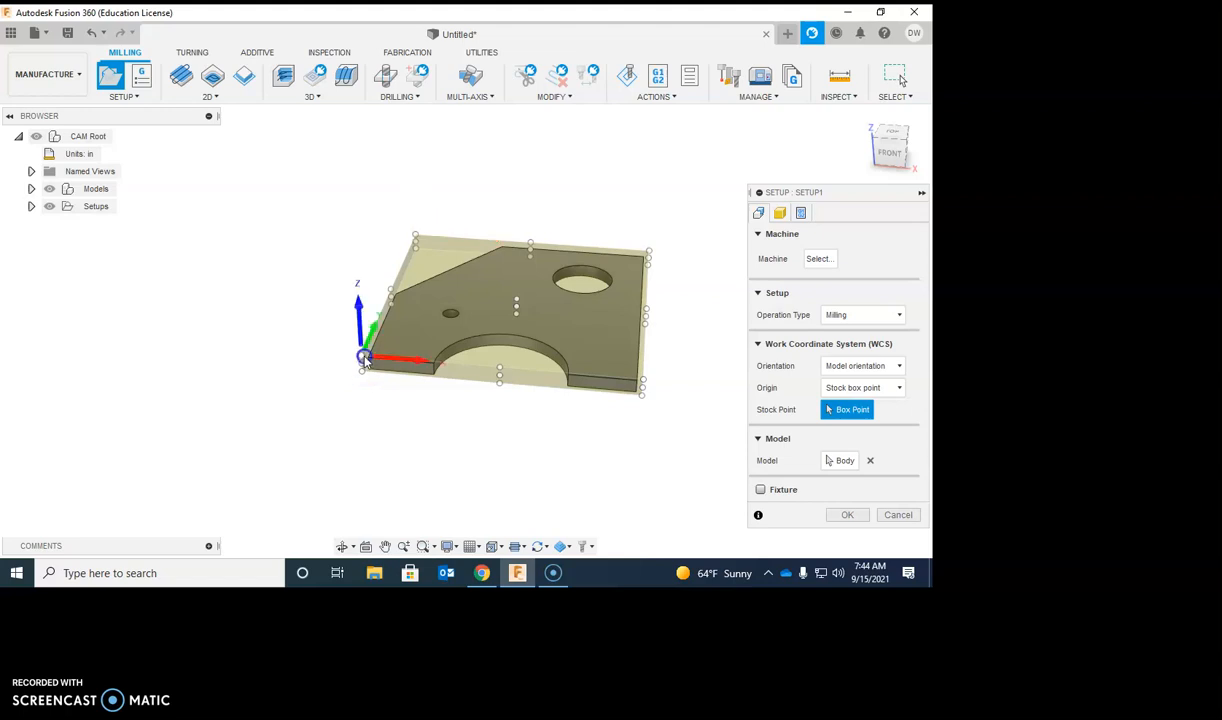
# Try to orient the setup's Z axis along the plate's long front edge direction
pyautogui.moveTo(859, 191); pyautogui.dragTo(806, 141)
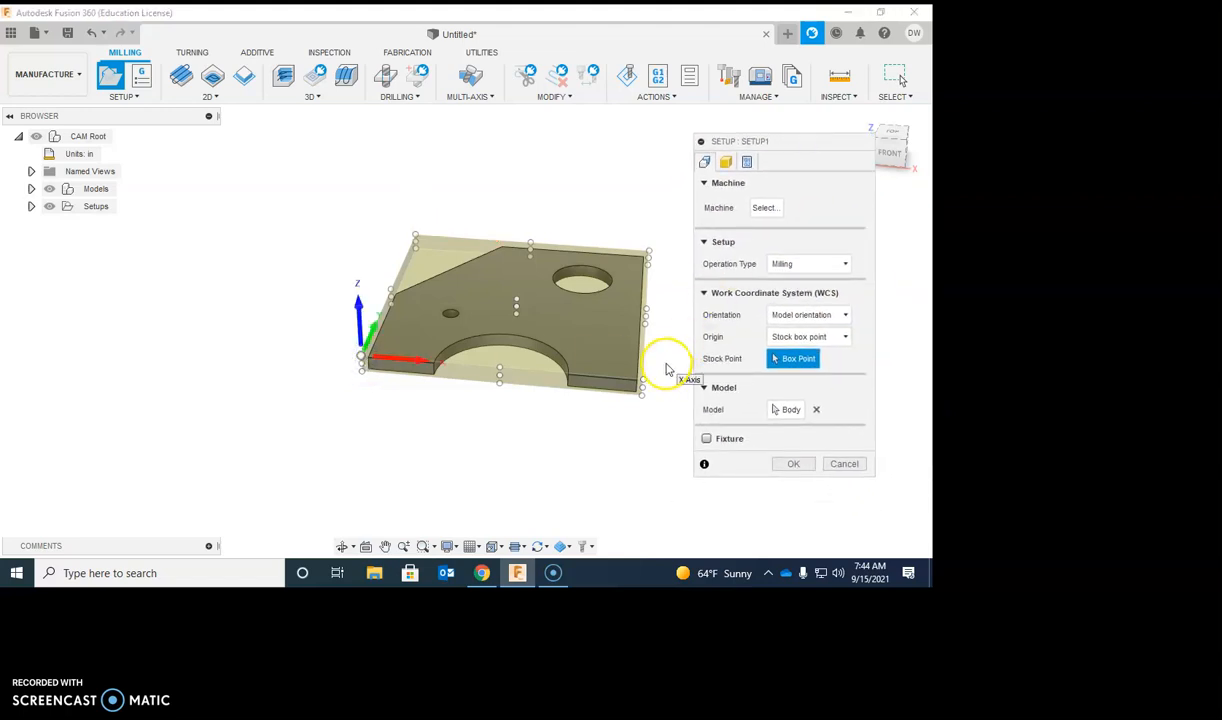
pyautogui.scroll(3, 360, 335)
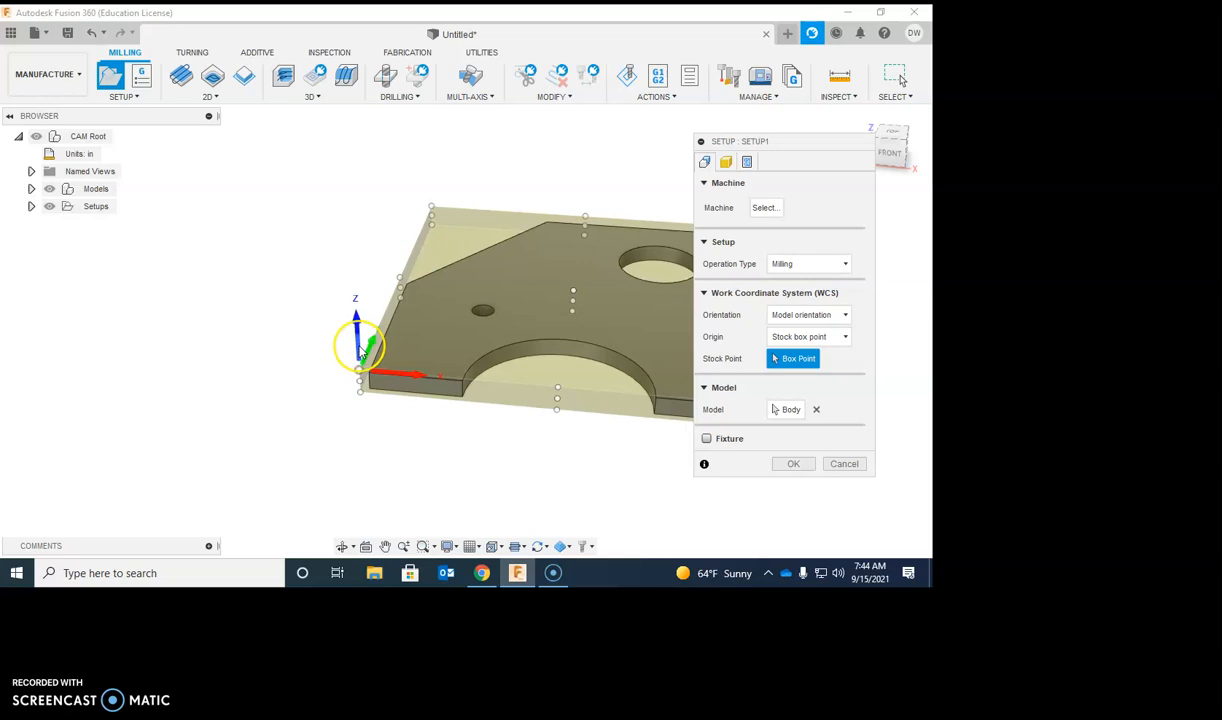
pyautogui.click(362, 350)
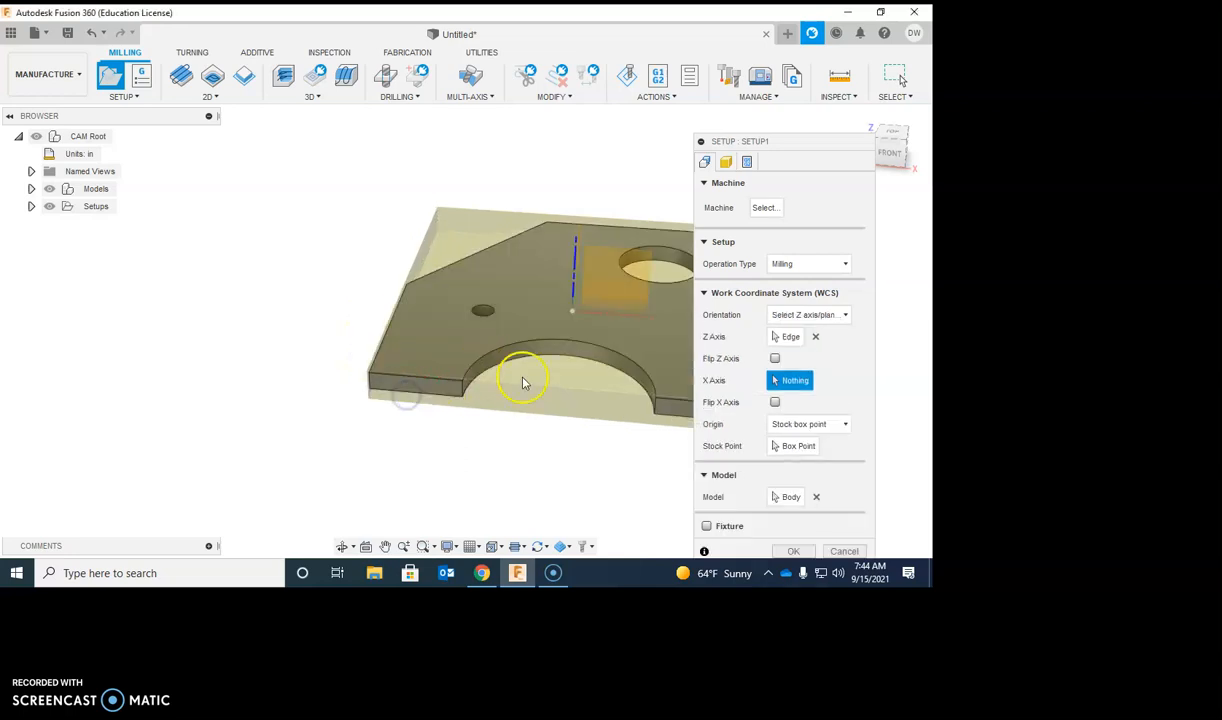
pyautogui.click(469, 388)
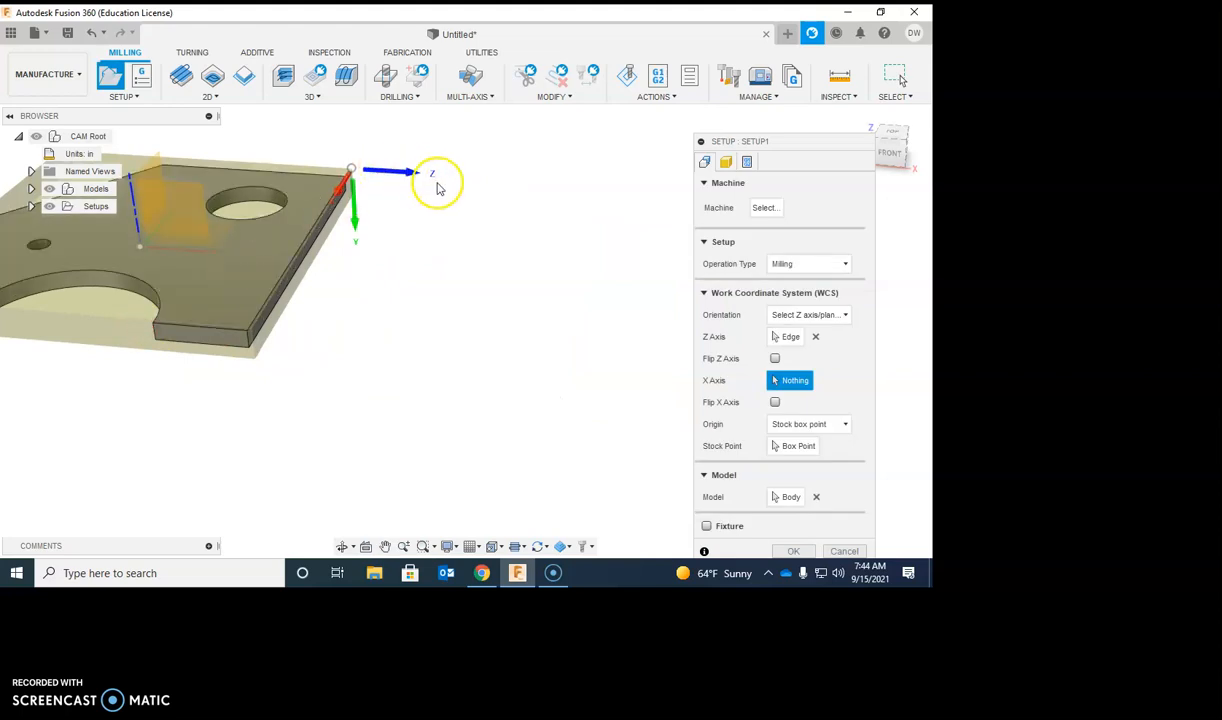
pyautogui.moveTo(367, 292); pyautogui.dragTo(523, 342, button='middle')
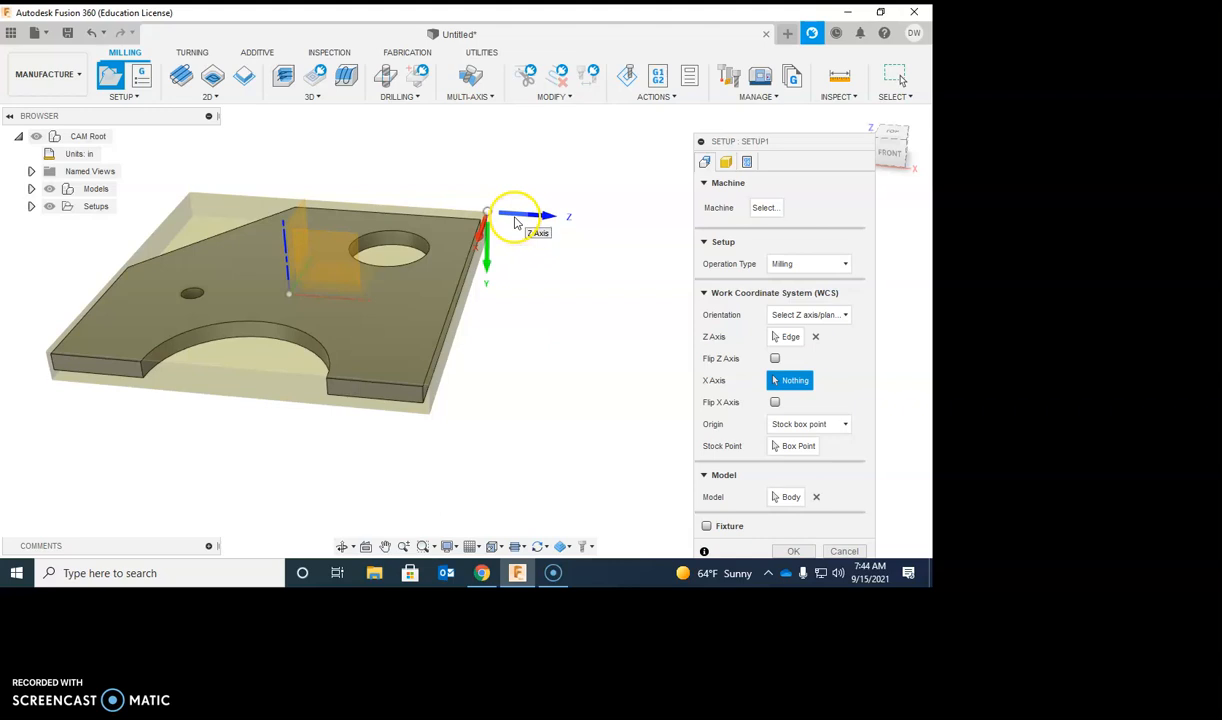
# Align the setup's Z axis with the short vertical edge at the plate's front-left corner and finish the setup
pyautogui.click(517, 222)
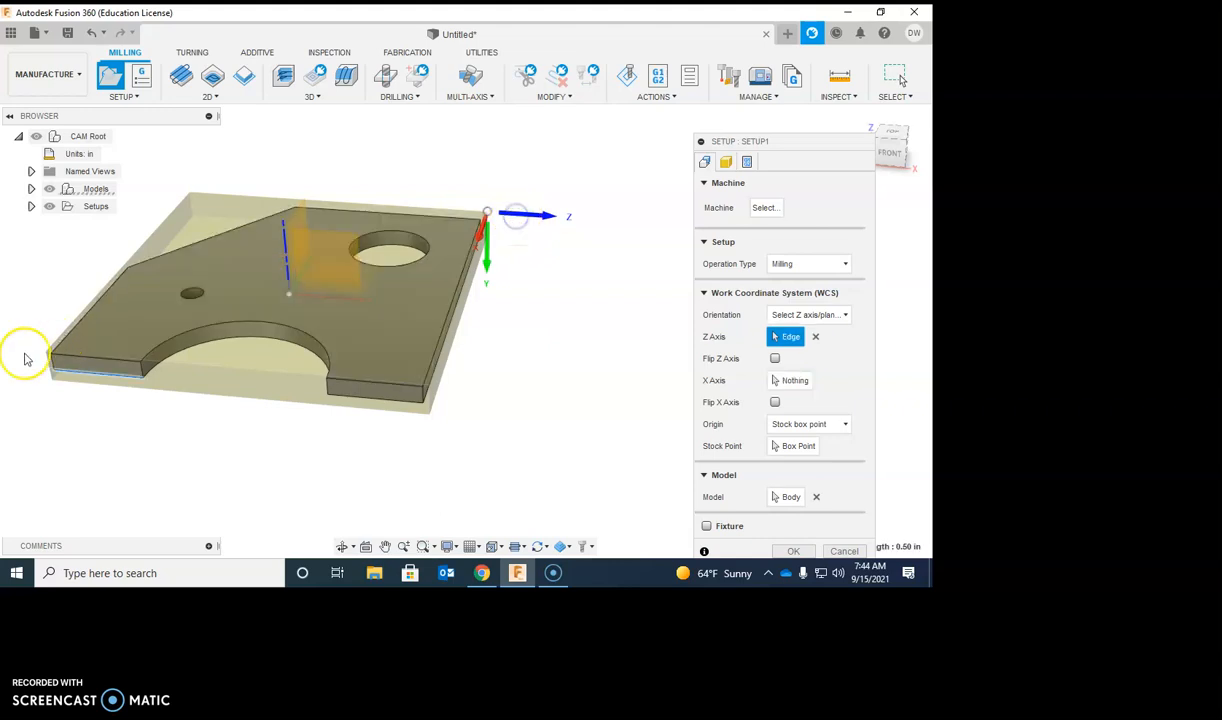
pyautogui.click(54, 368)
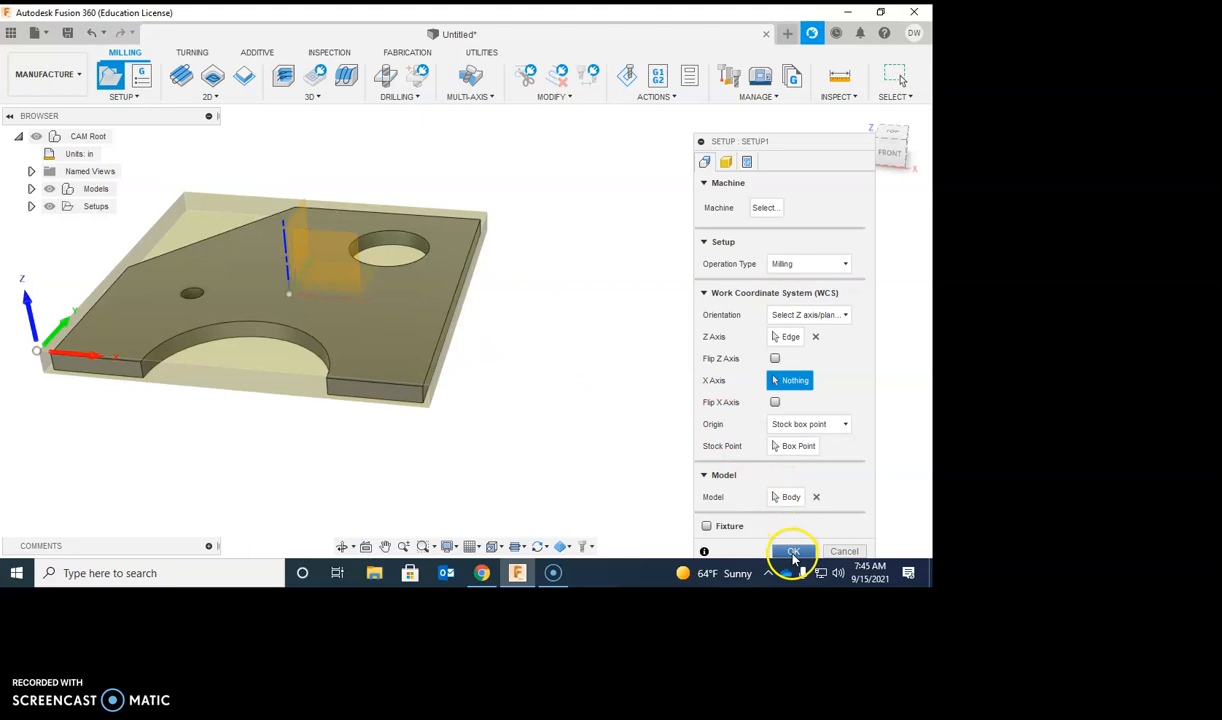
pyautogui.click(793, 552)
pyautogui.moveTo(229, 382); pyautogui.dragTo(463, 424, button='middle')
pyautogui.moveTo(436, 374); pyautogui.dragTo(310, 350, button='middle')
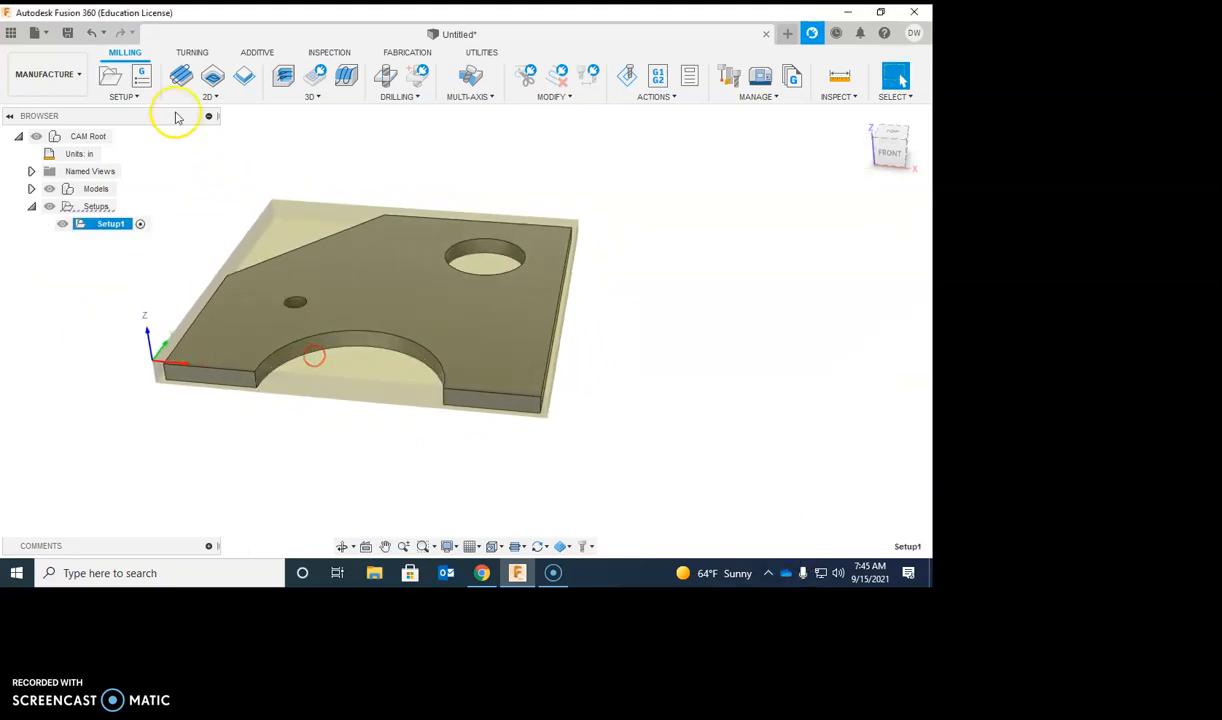
# Start a 2D Bore operation and select the small hole's cylindrical face as its geometry
pyautogui.click(209, 98)
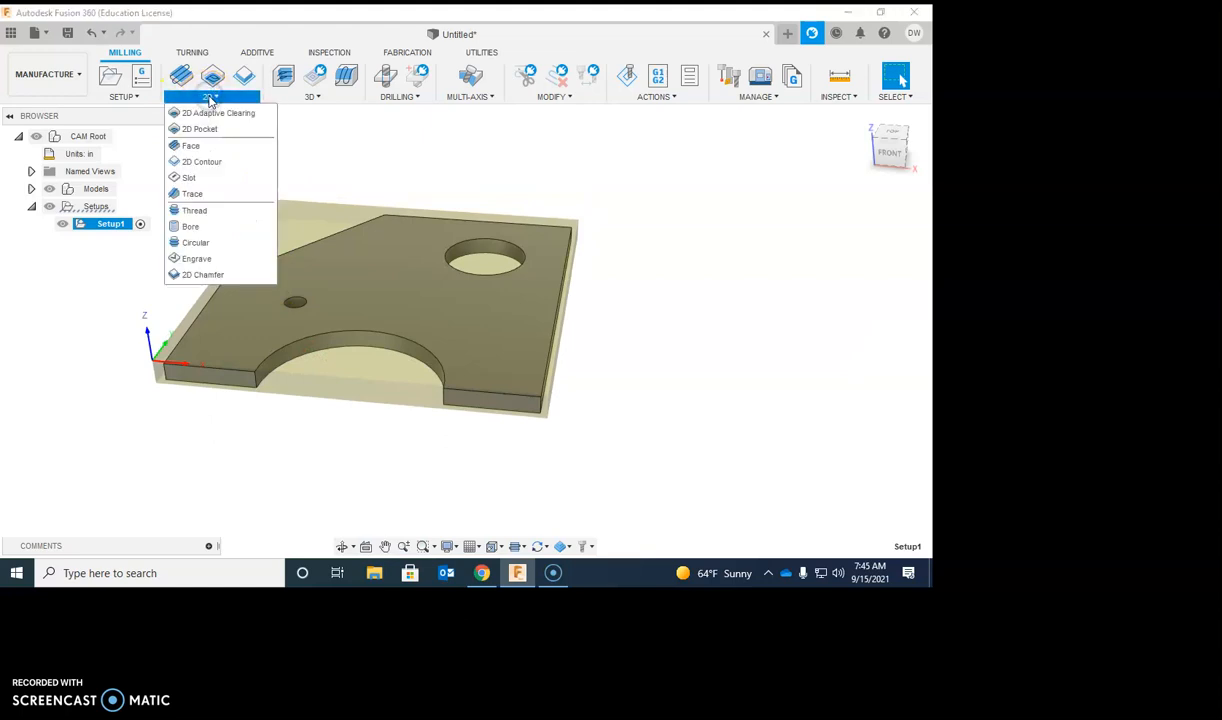
pyautogui.click(192, 232)
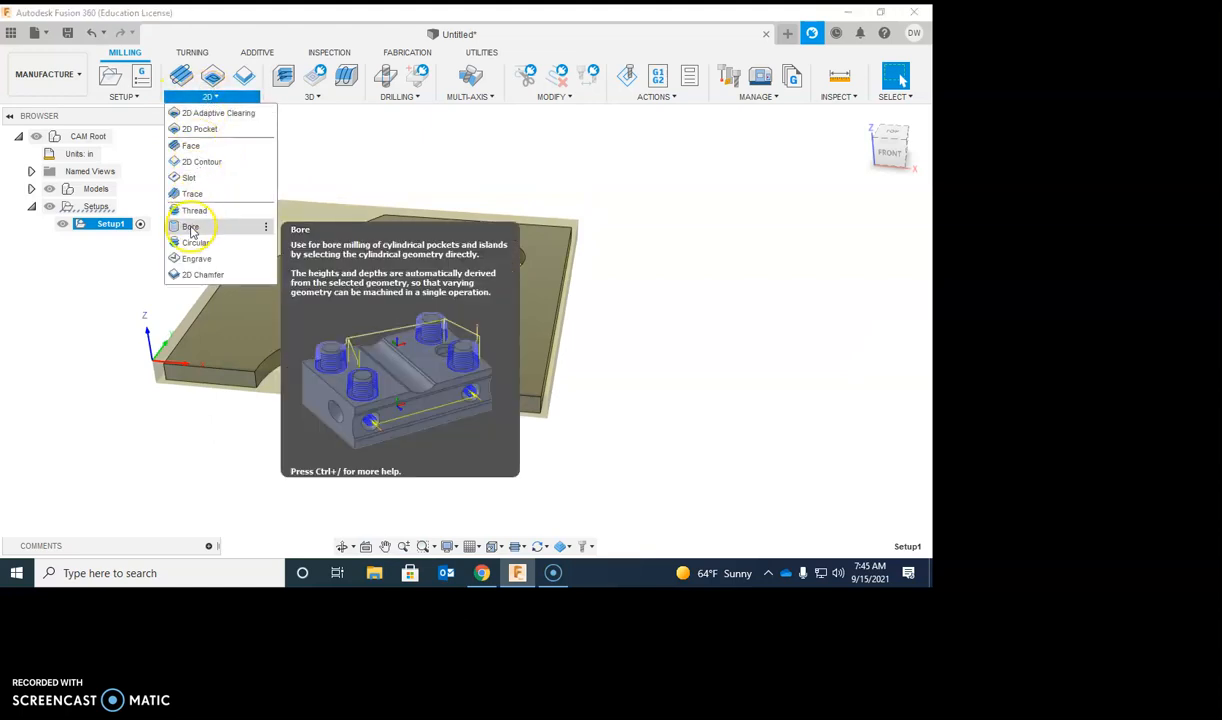
pyautogui.click(191, 230)
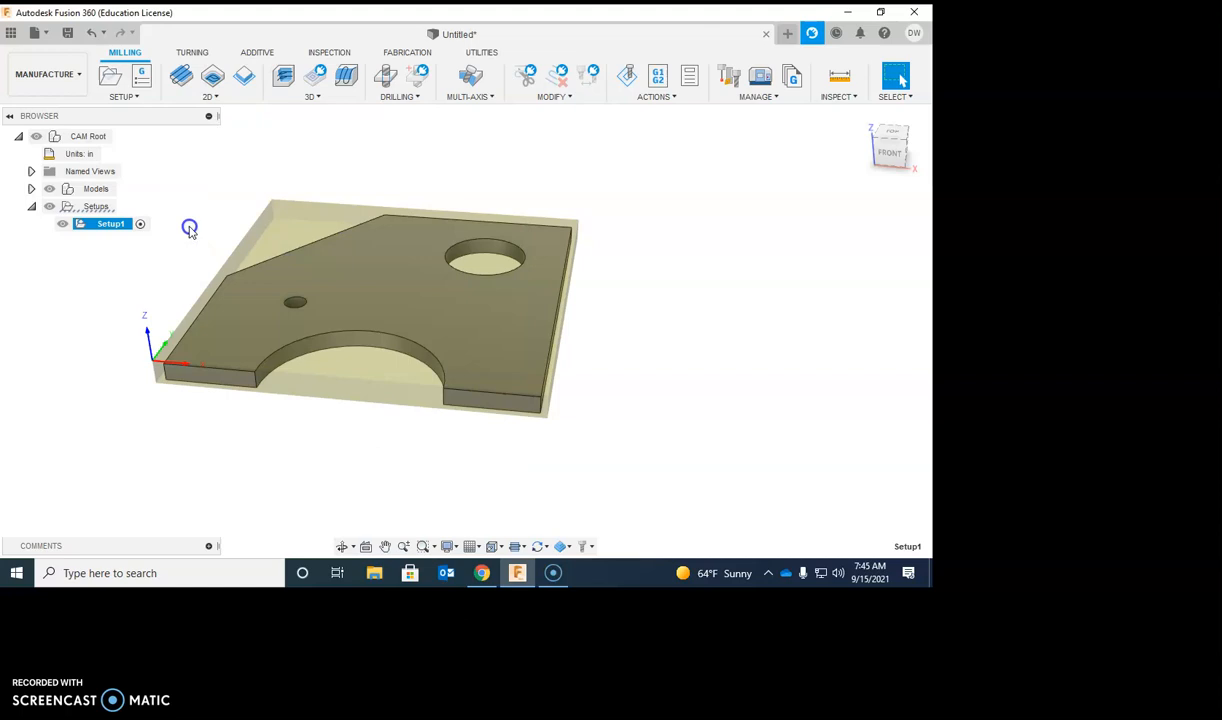
pyautogui.keyDown('shift'); pyautogui.moveTo(295, 227); pyautogui.dragTo(302, 246, button='middle'); pyautogui.keyUp('shift')
pyautogui.scroll(3, 300, 300)
pyautogui.scroll(2, 300, 328)
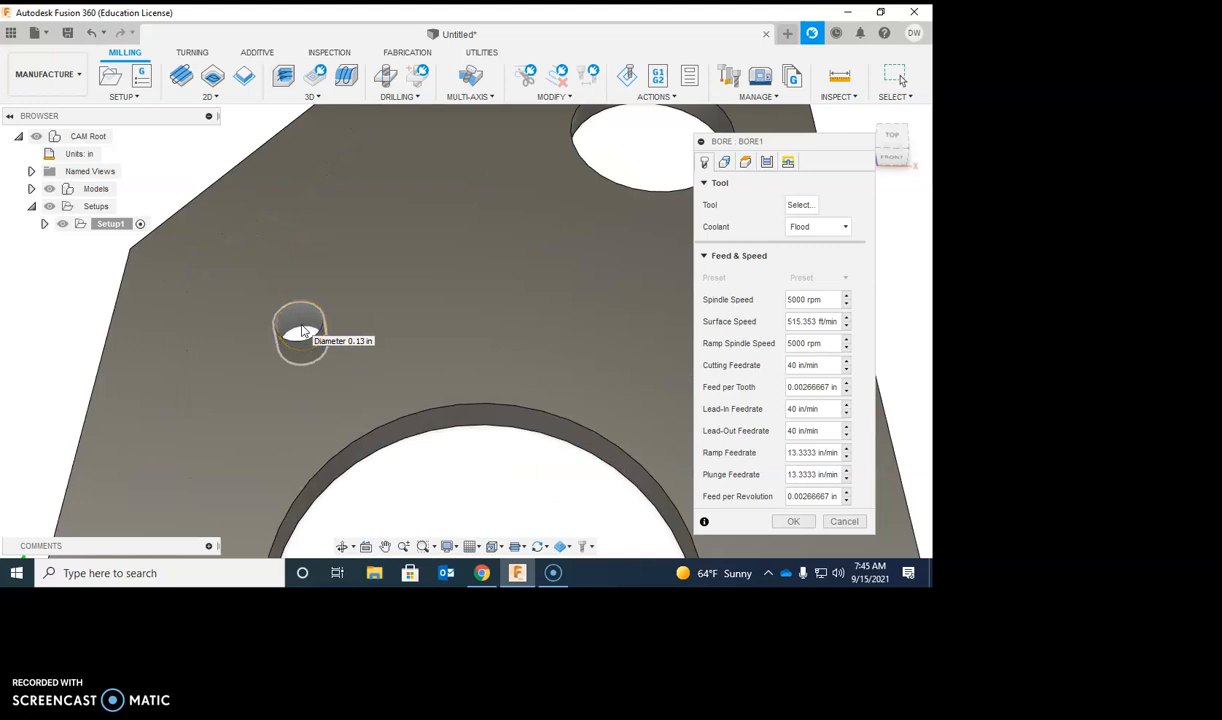
pyautogui.click(302, 330)
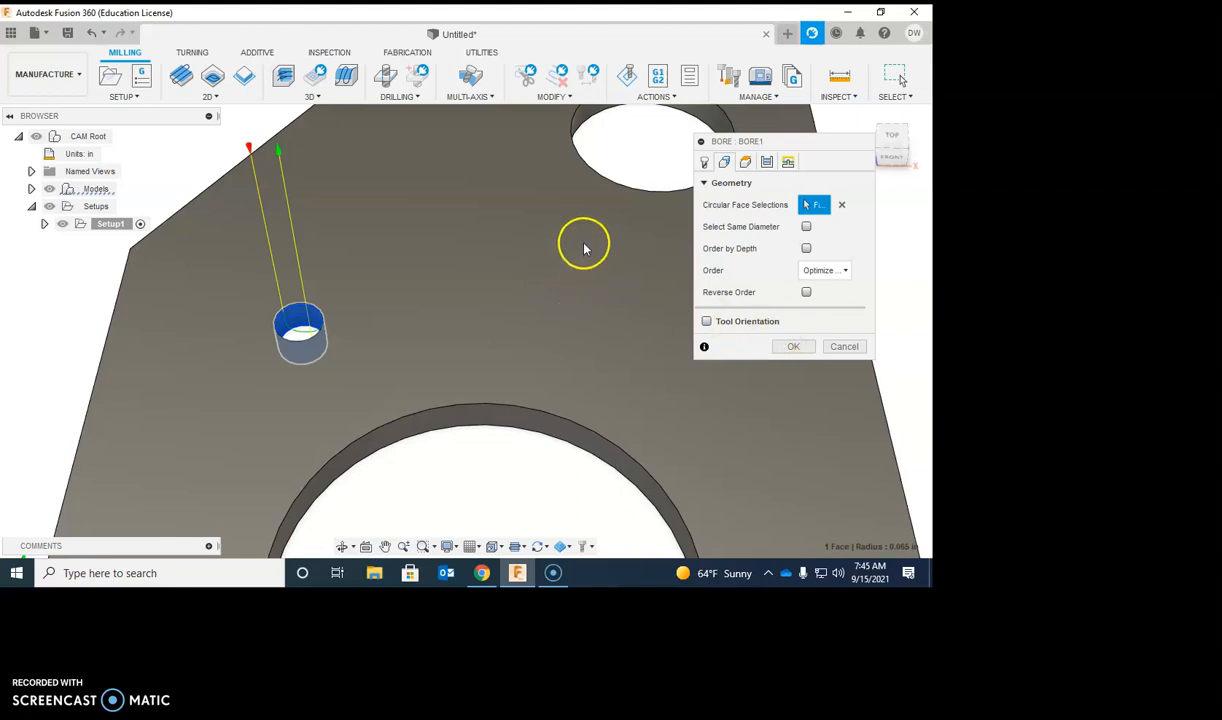
# Start choosing the bore's tool and show the Sample Tools - Inch library
pyautogui.moveTo(908, 325); pyautogui.dragTo(842, 318, button='middle')
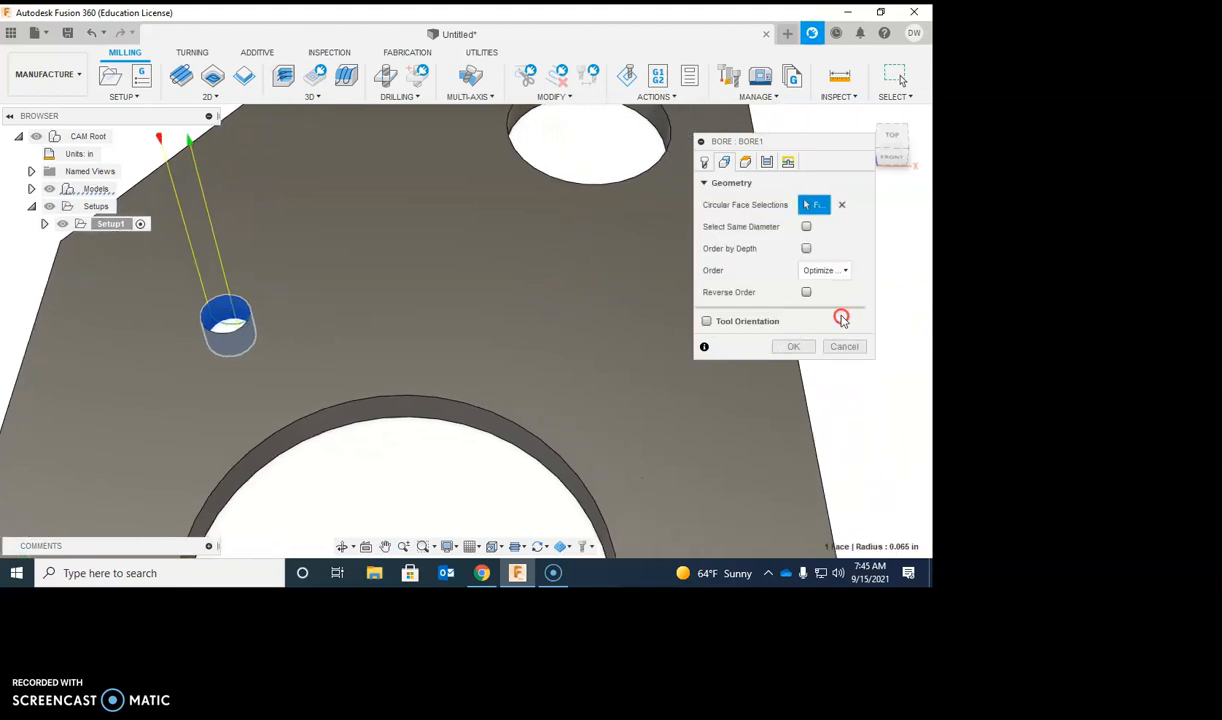
pyautogui.moveTo(795, 141); pyautogui.dragTo(532, 140)
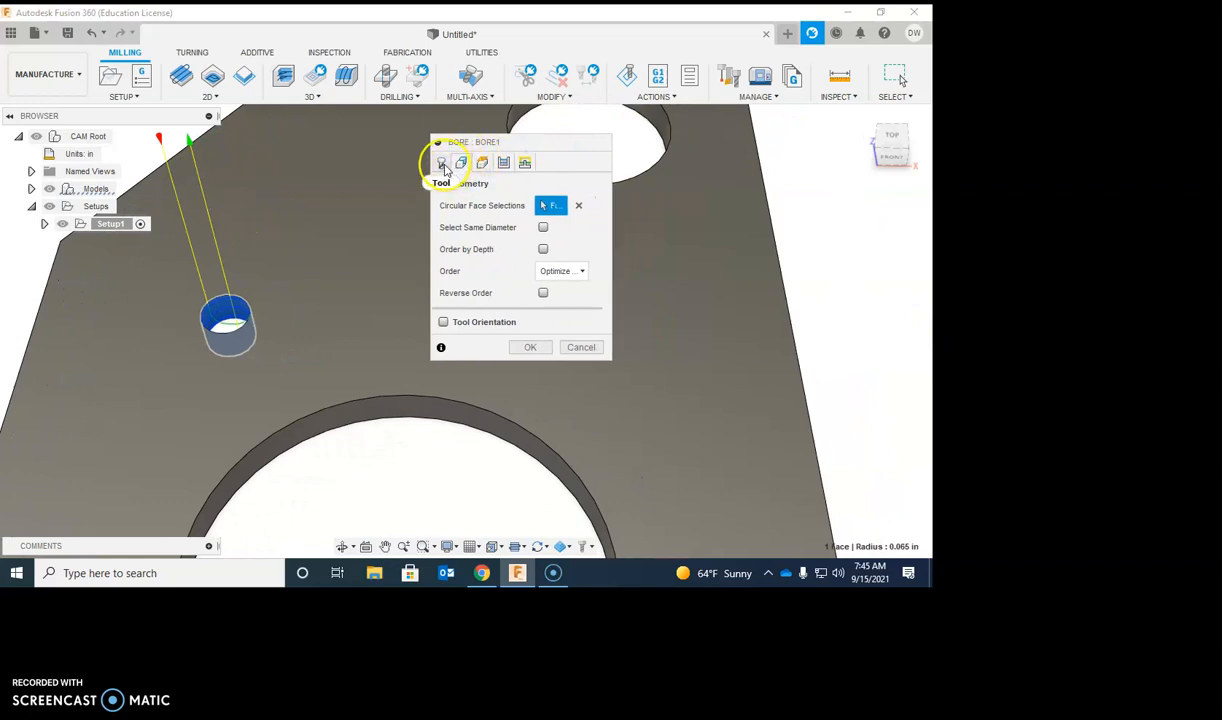
pyautogui.click(441, 163)
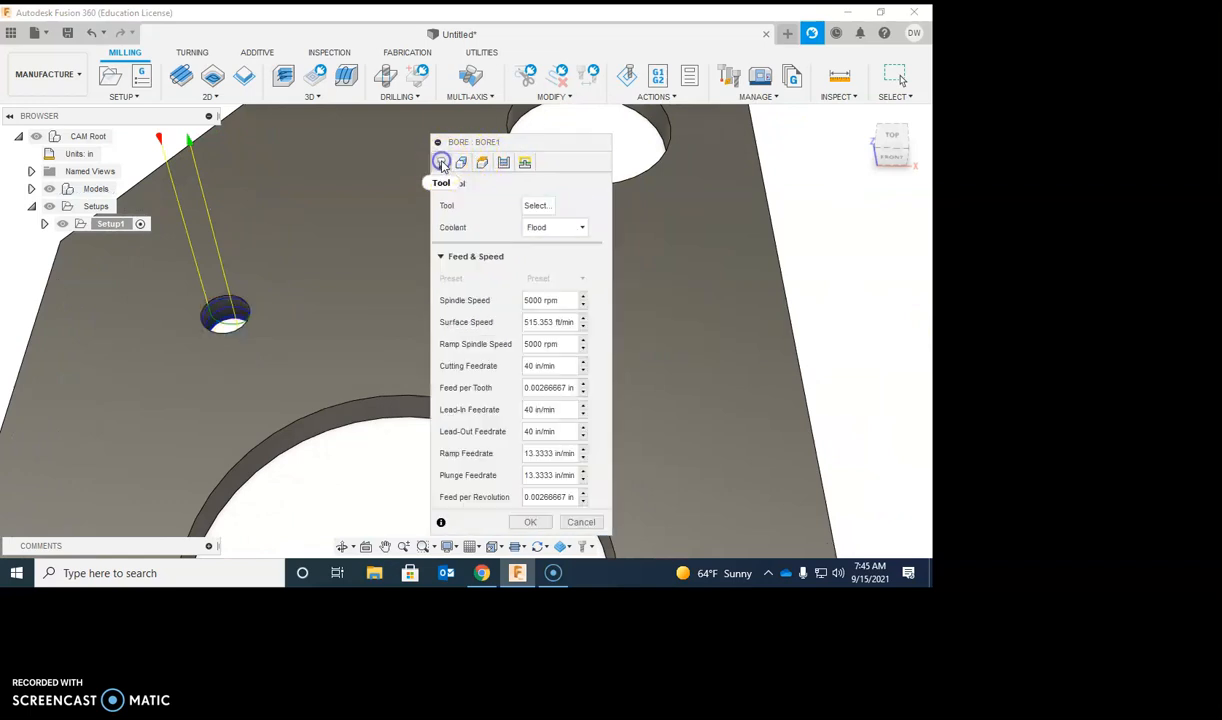
pyautogui.click(537, 206)
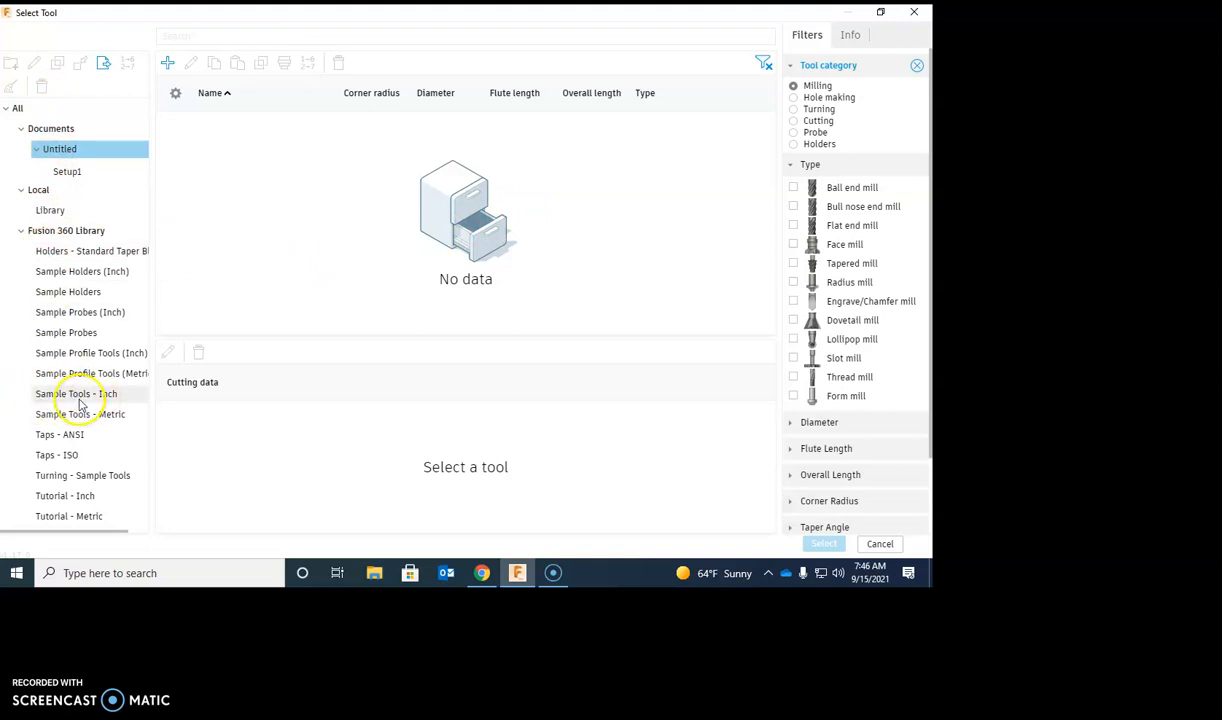
pyautogui.click(81, 396)
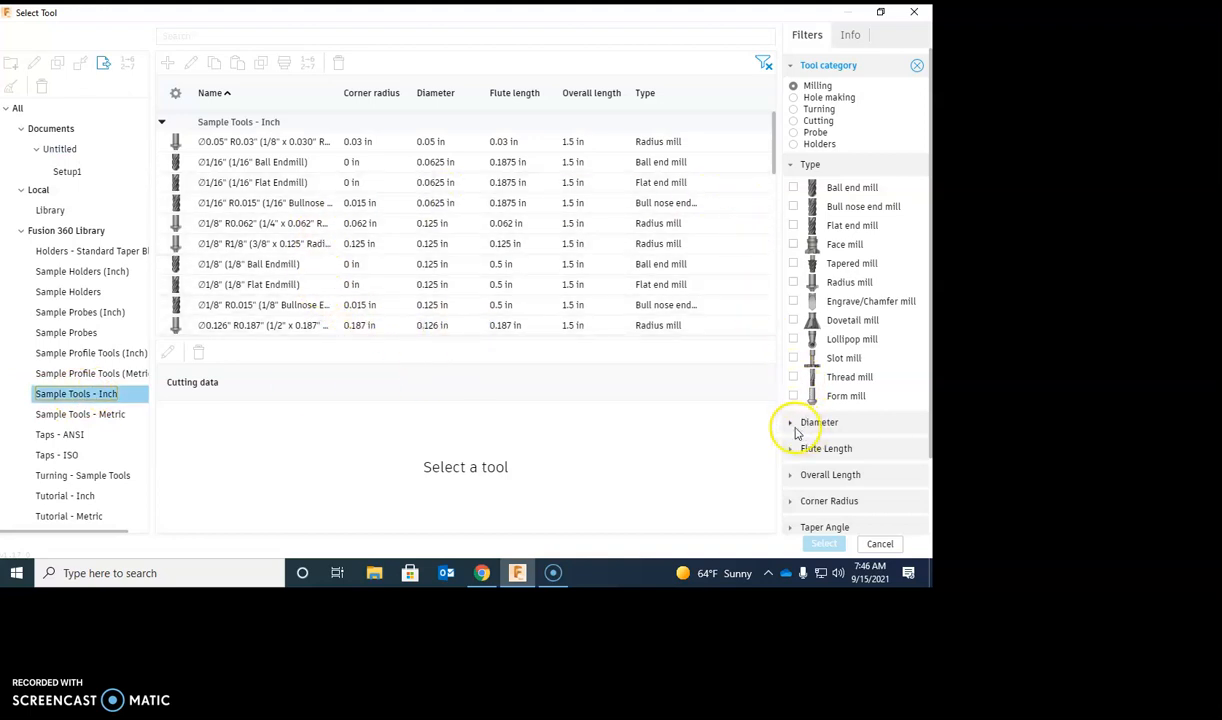
# Filter the library to flat end mills with a diameter equal to 1/8 in
pyautogui.click(794, 226)
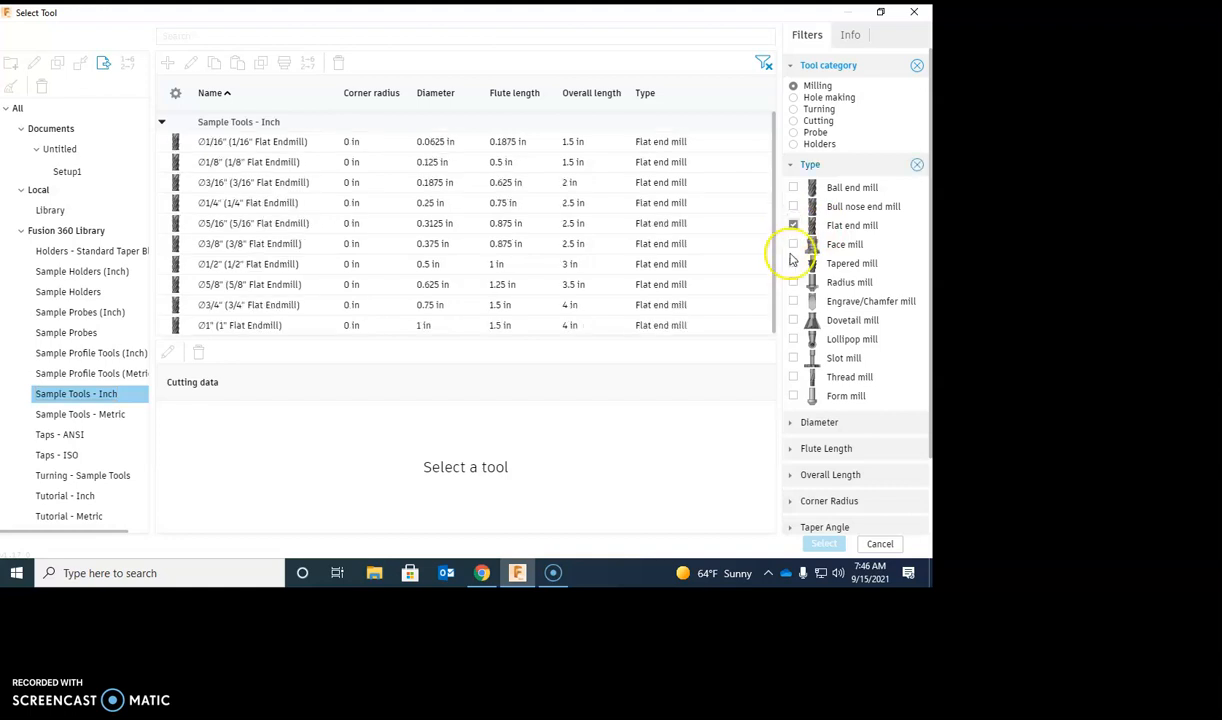
pyautogui.click(791, 422)
pyautogui.click(808, 467)
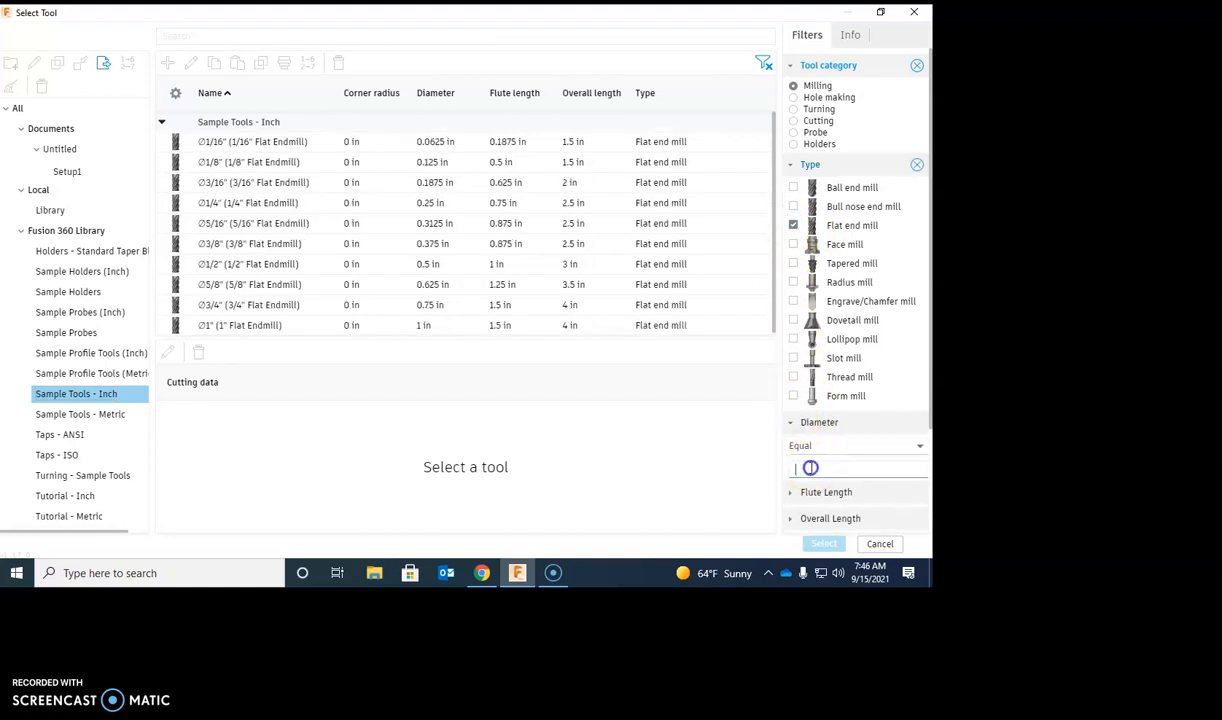
pyautogui.write('1/8')
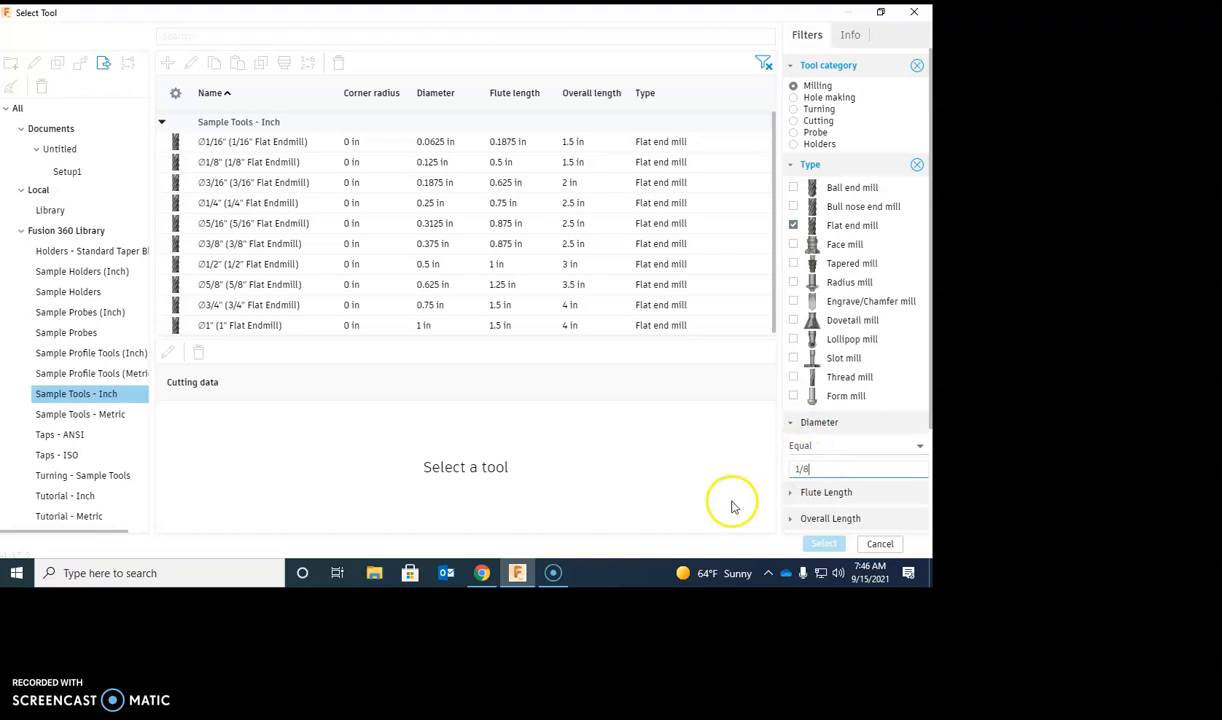
pyautogui.click(698, 434)
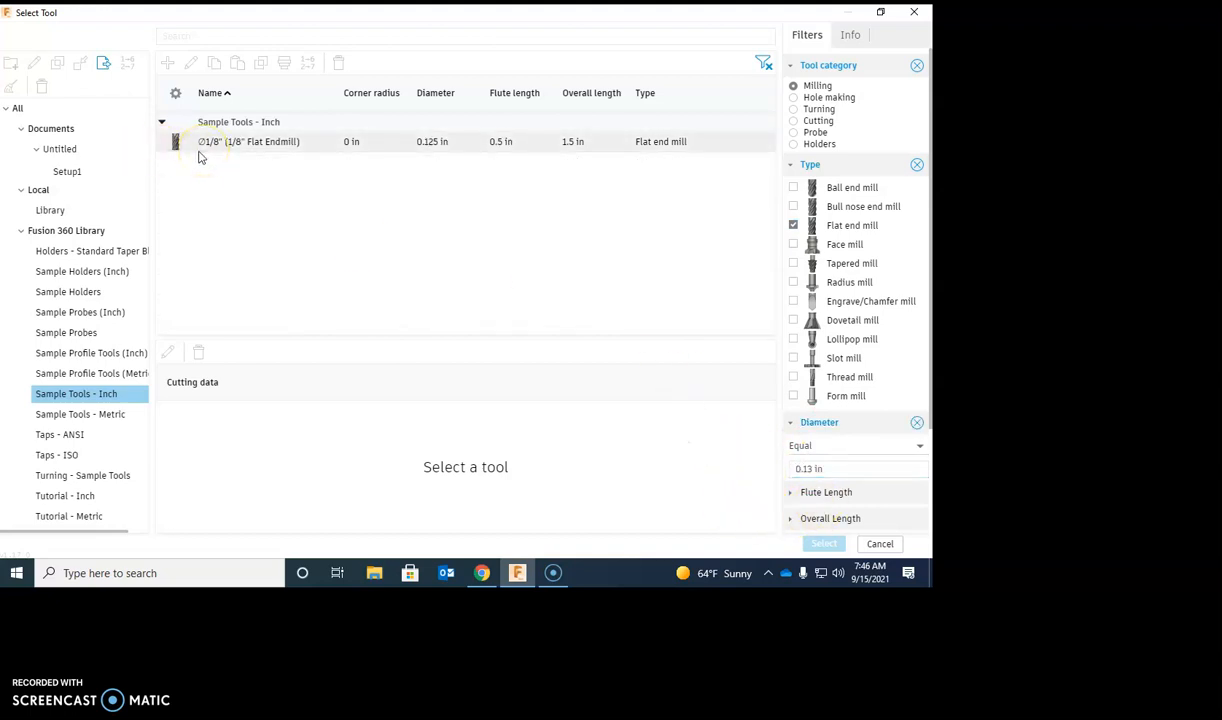
# Select the 1/8" Flat Endmill with the Plastics - Roughing cutting data as the bore's tool
pyautogui.click(257, 145)
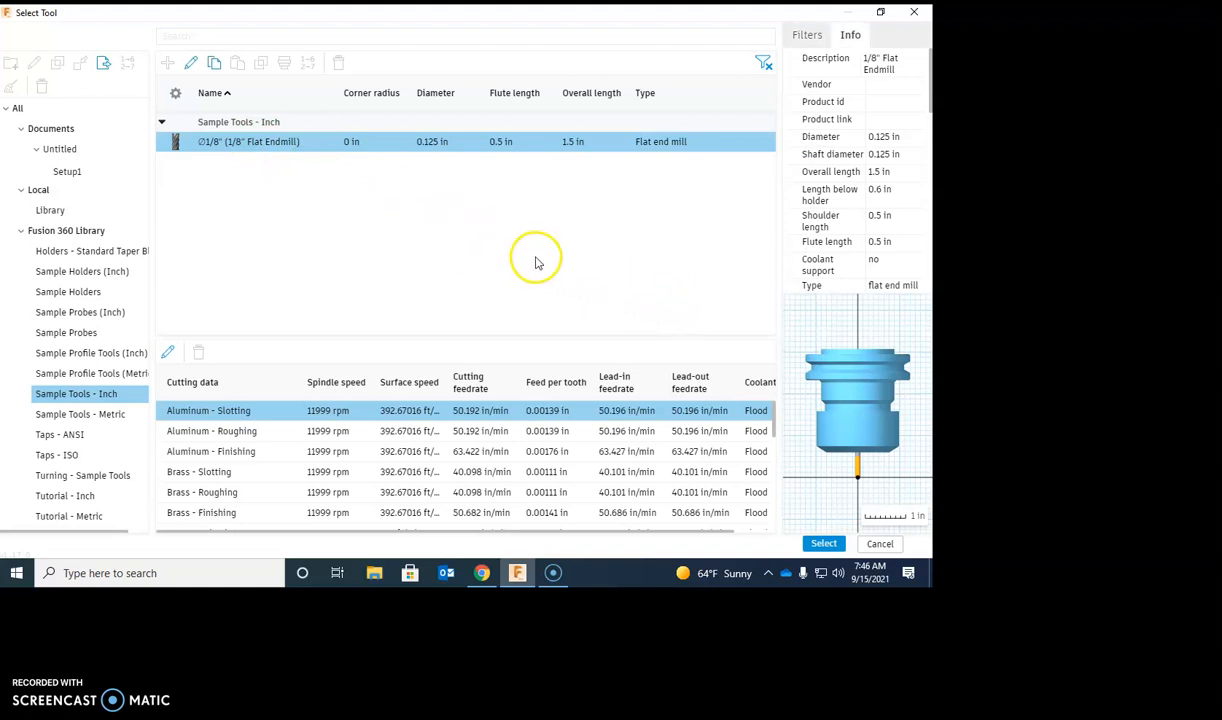
pyautogui.moveTo(930, 104); pyautogui.dragTo(548, 278)
pyautogui.scroll(-2, 537, 404)
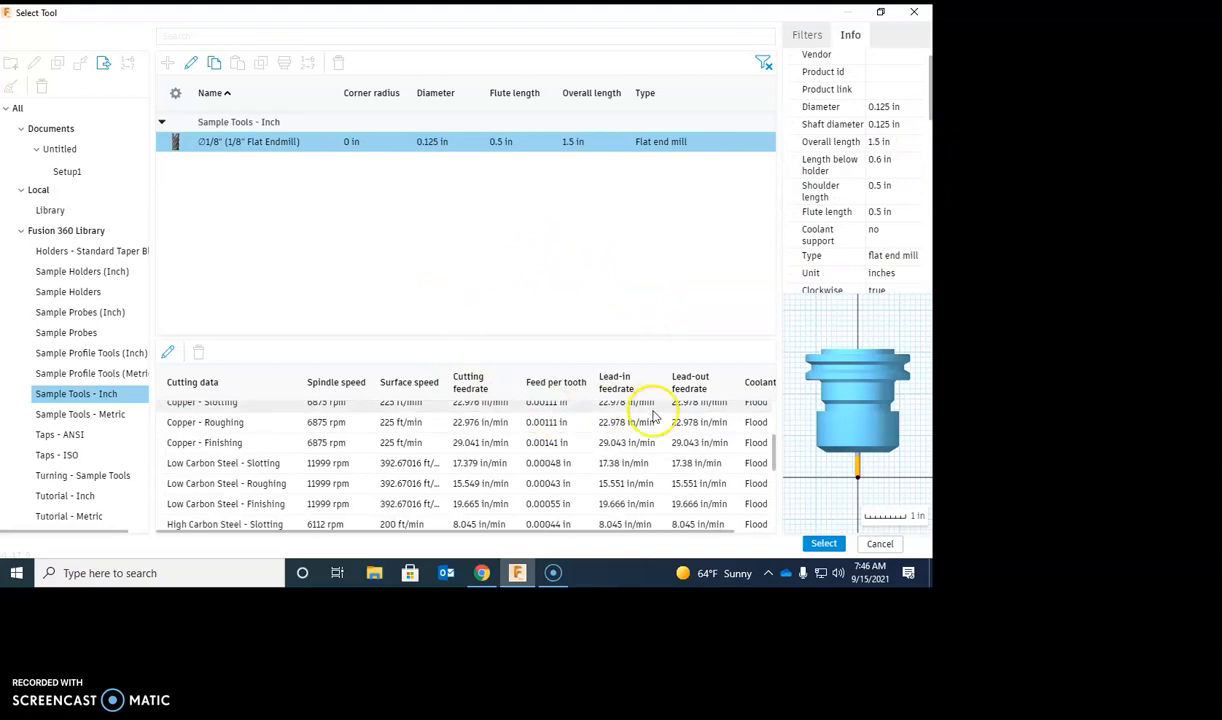
pyautogui.scroll(-3, 640, 418)
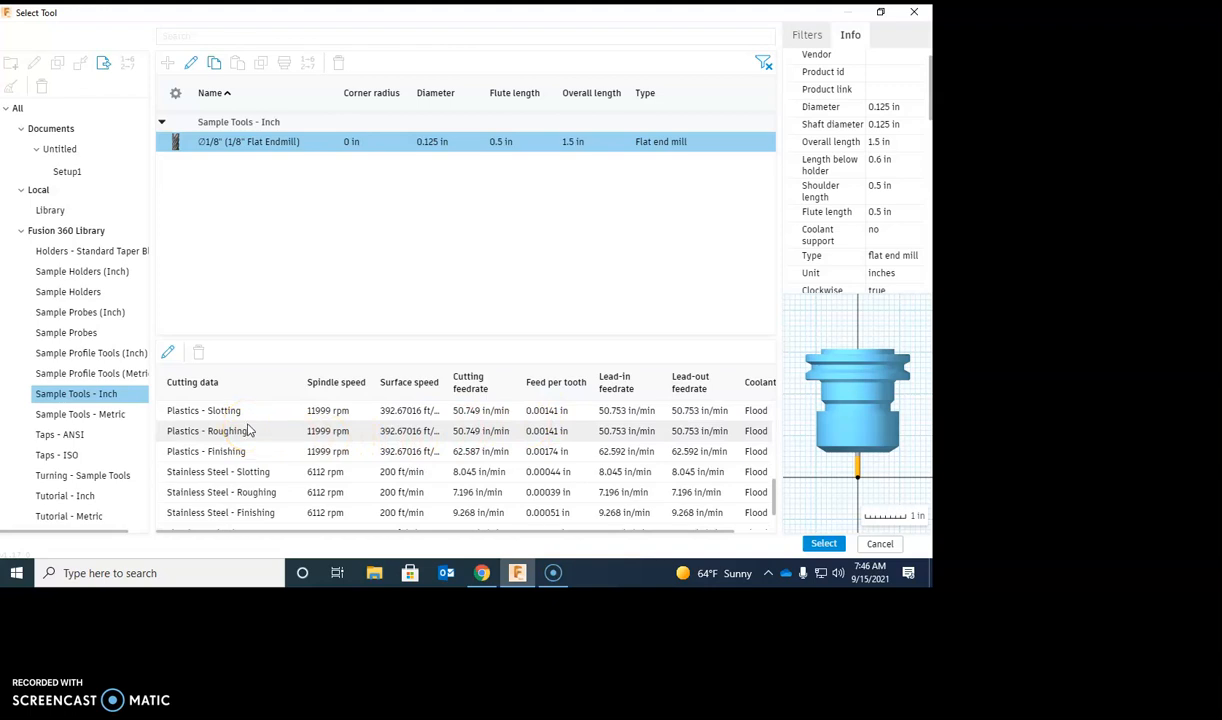
pyautogui.scroll(-3, 250, 430)
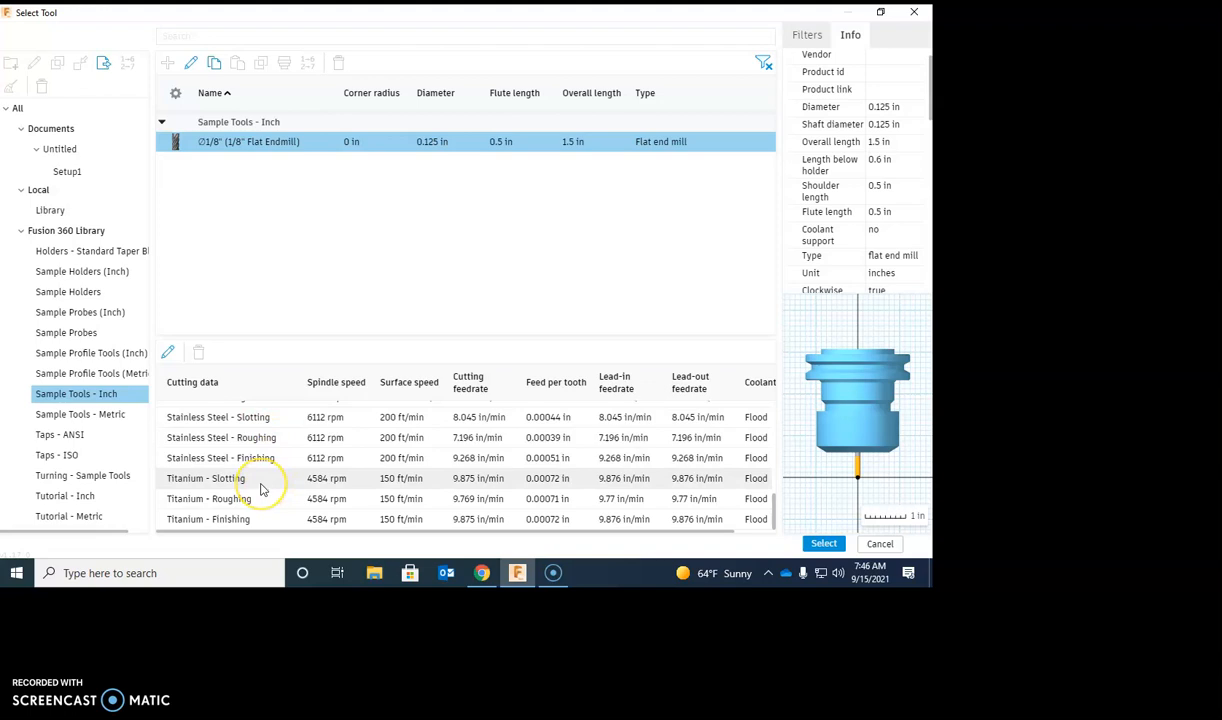
pyautogui.scroll(2, 261, 489)
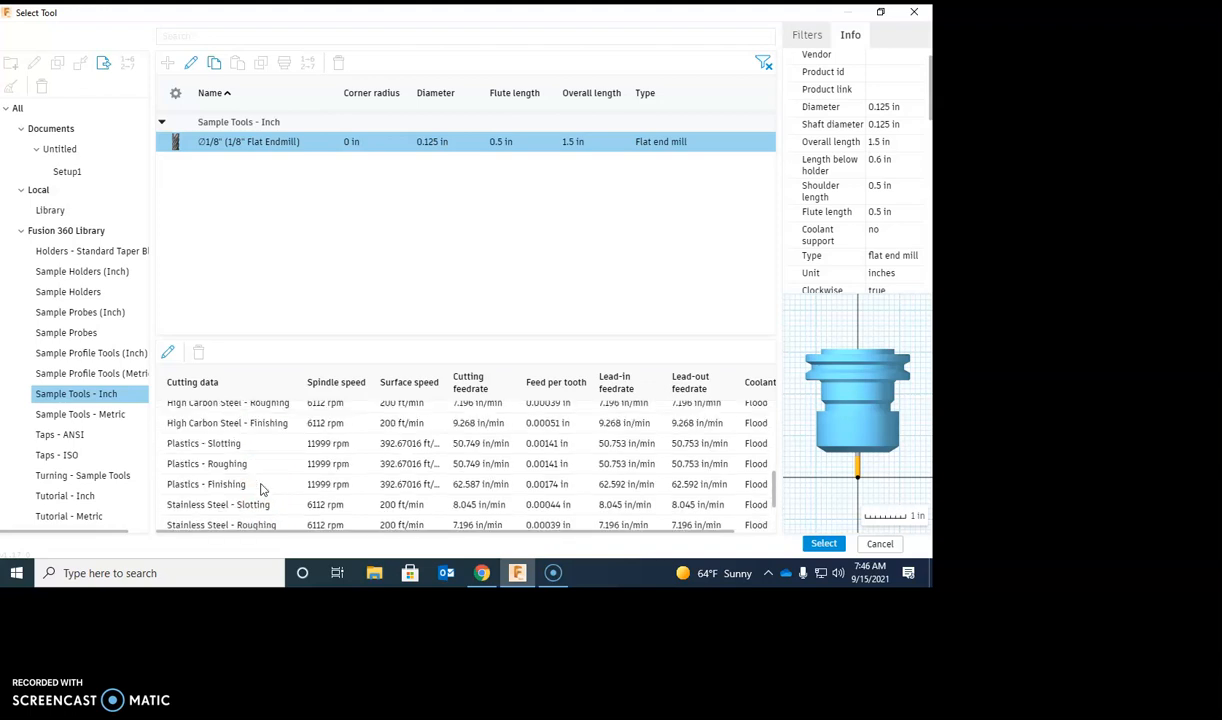
pyautogui.click(193, 466)
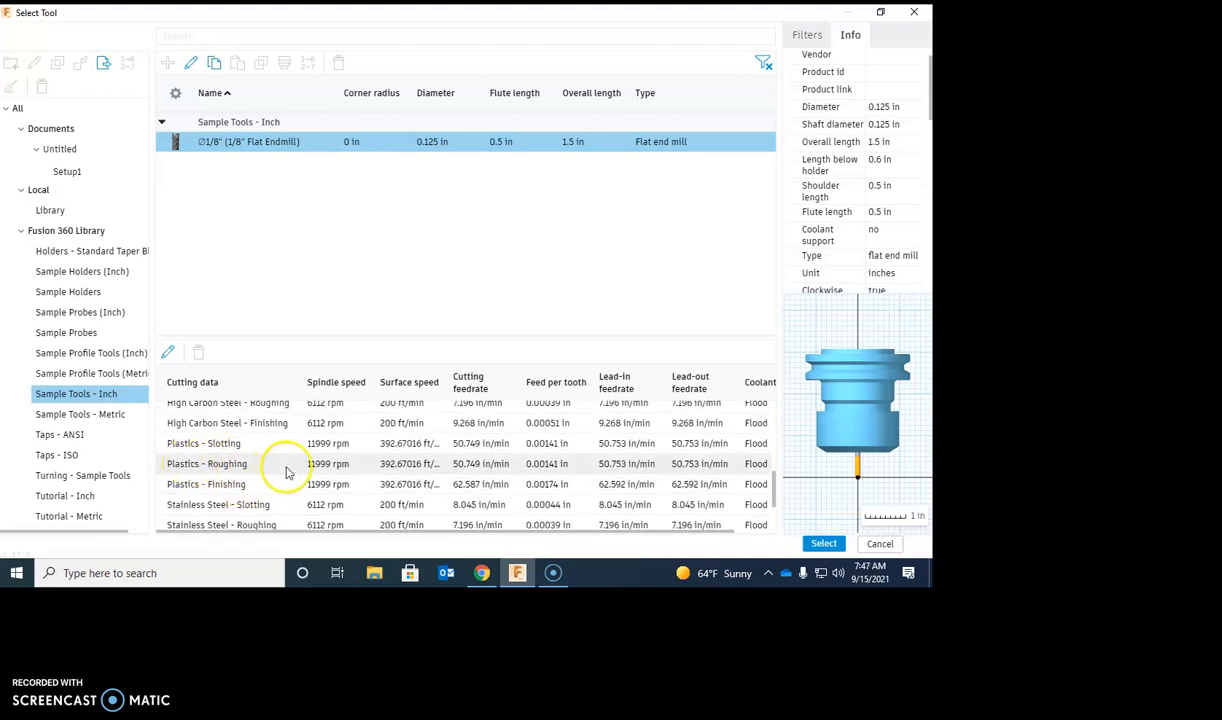
pyautogui.click(222, 466)
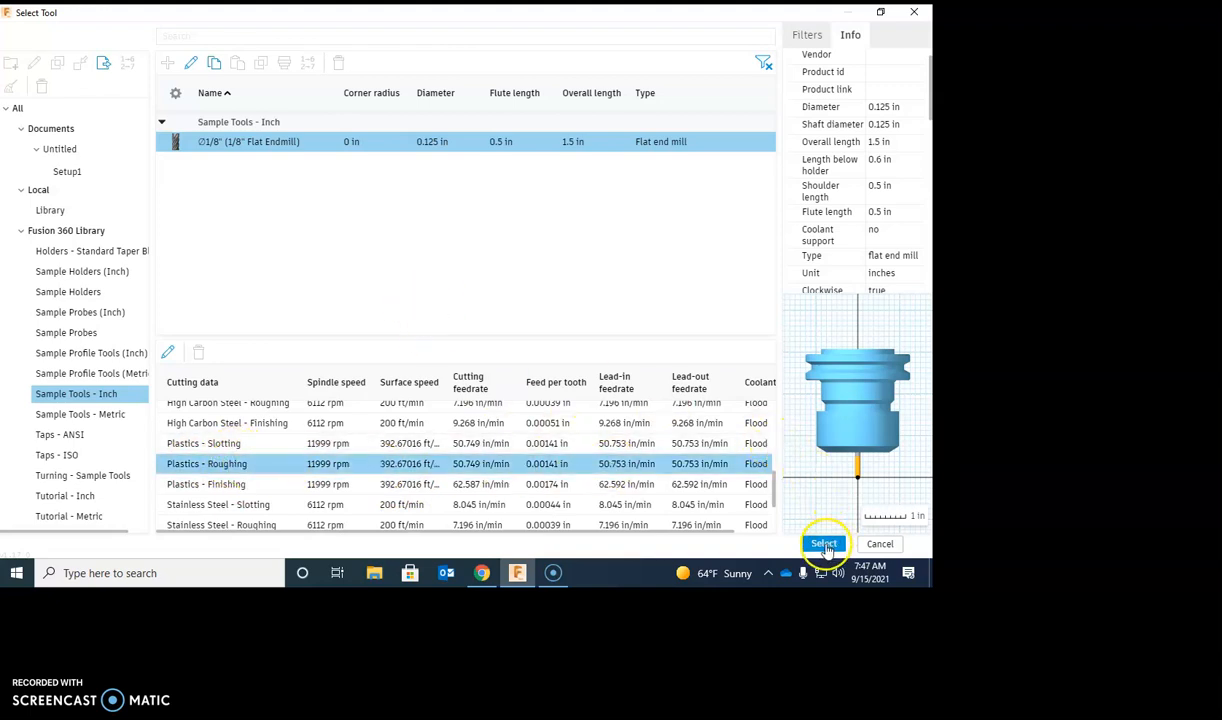
pyautogui.click(826, 547)
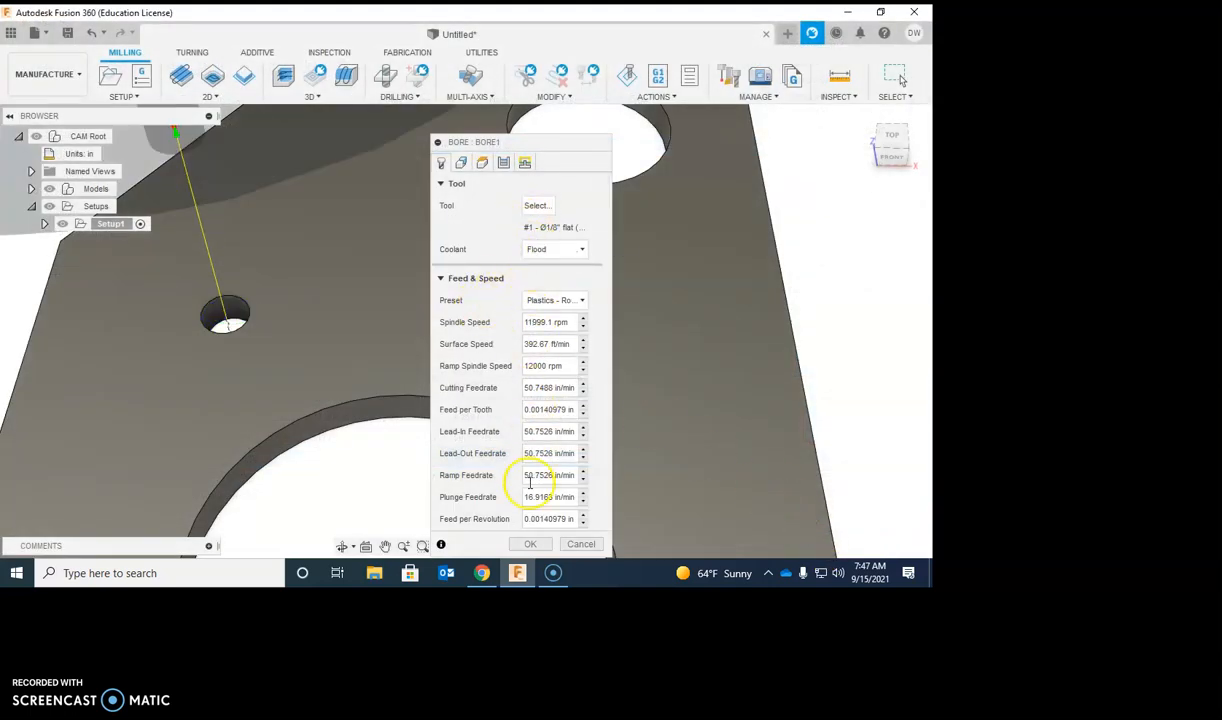
# Check the active unit type in the document's unit settings and close them without changes
pyautogui.moveTo(553, 142); pyautogui.dragTo(466, 90)
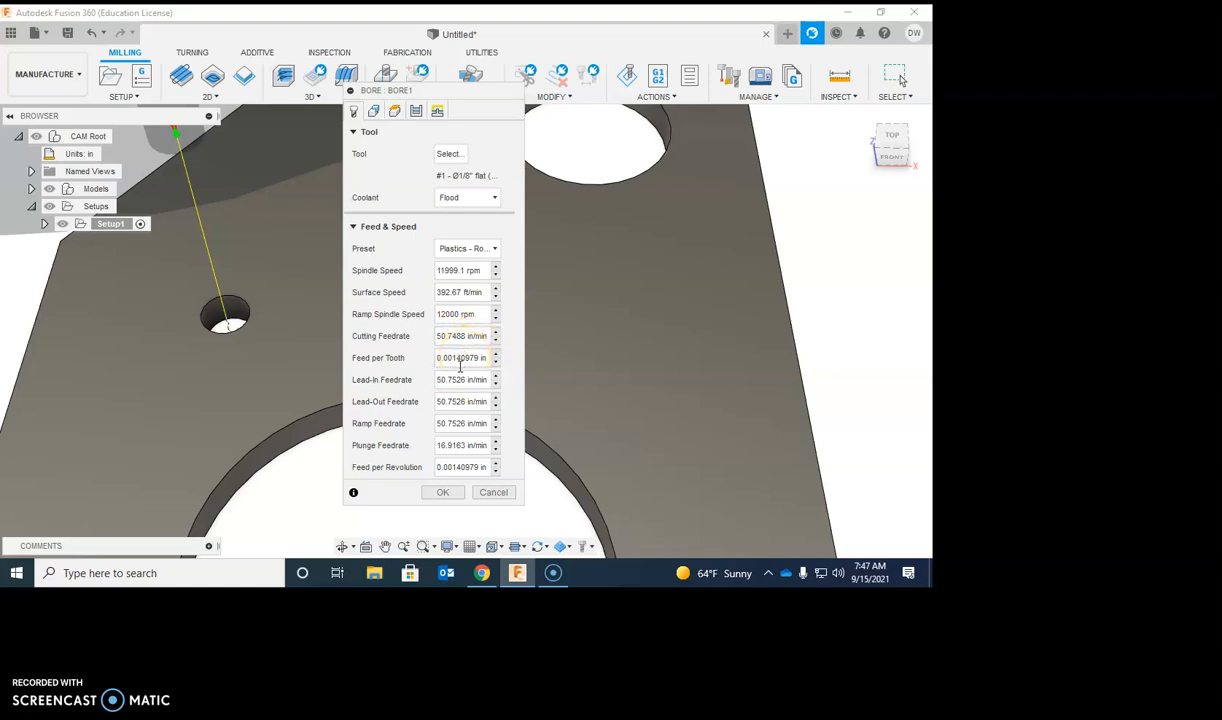
pyautogui.click(109, 153)
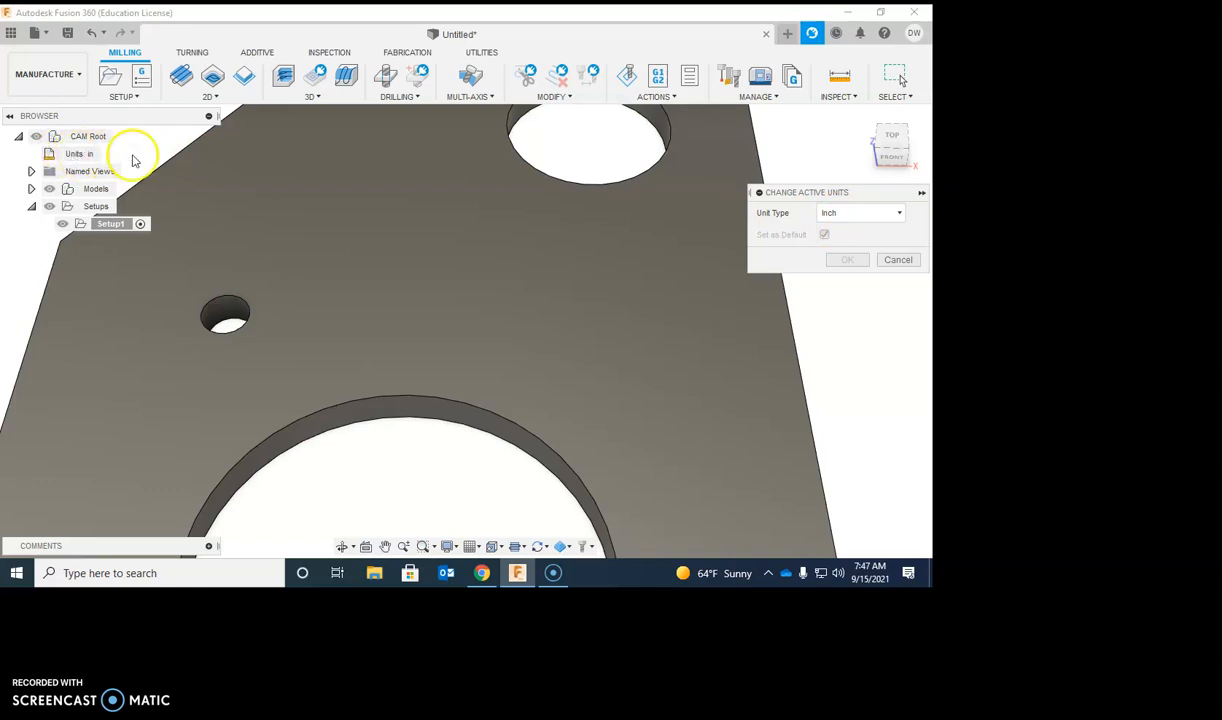
pyautogui.click(898, 259)
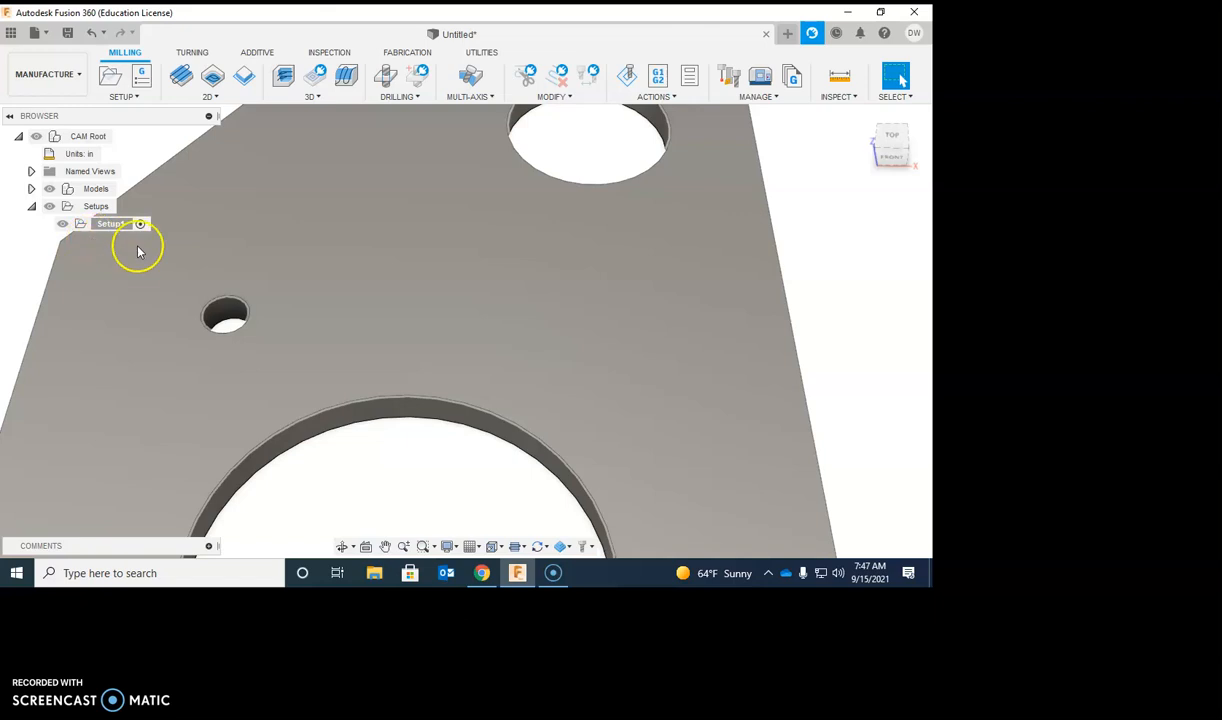
# Set the new bore's cutting, lead-in, lead-out and ramp feedrates to 80 in/min each
pyautogui.scroll(1, 134, 252)
pyautogui.scroll(-1, 134, 252)
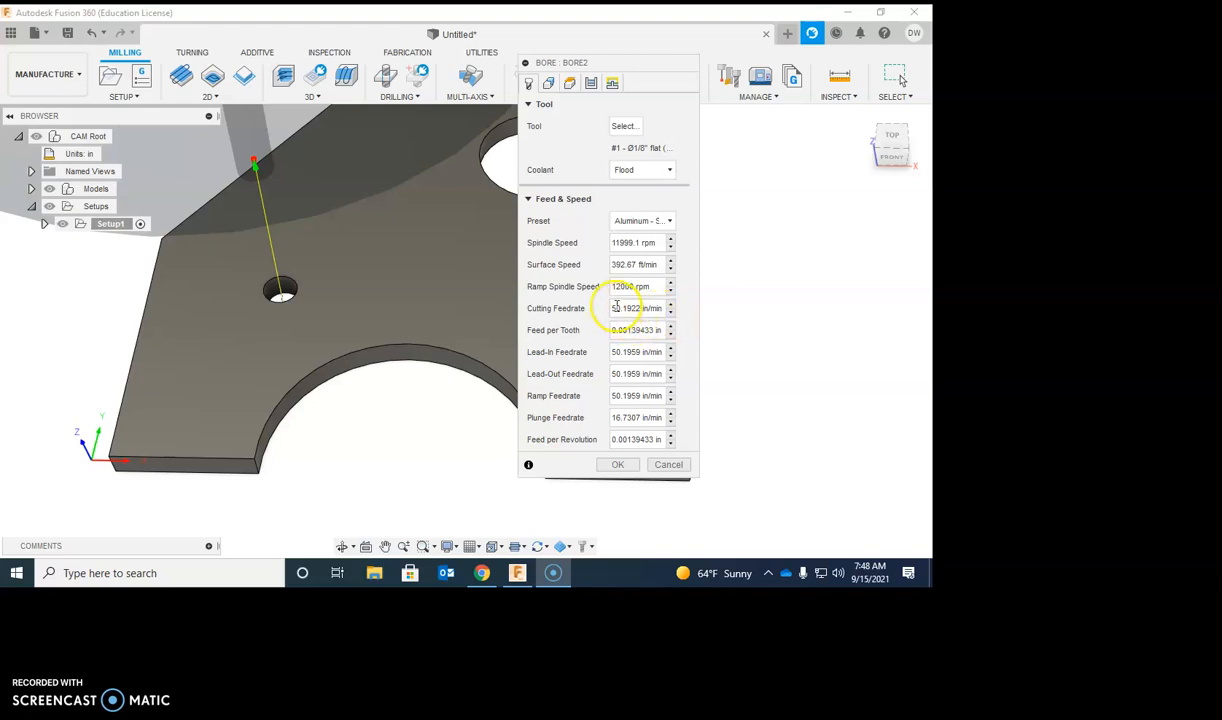
pyautogui.moveTo(611, 308); pyautogui.dragTo(645, 310)
pyautogui.write('80')
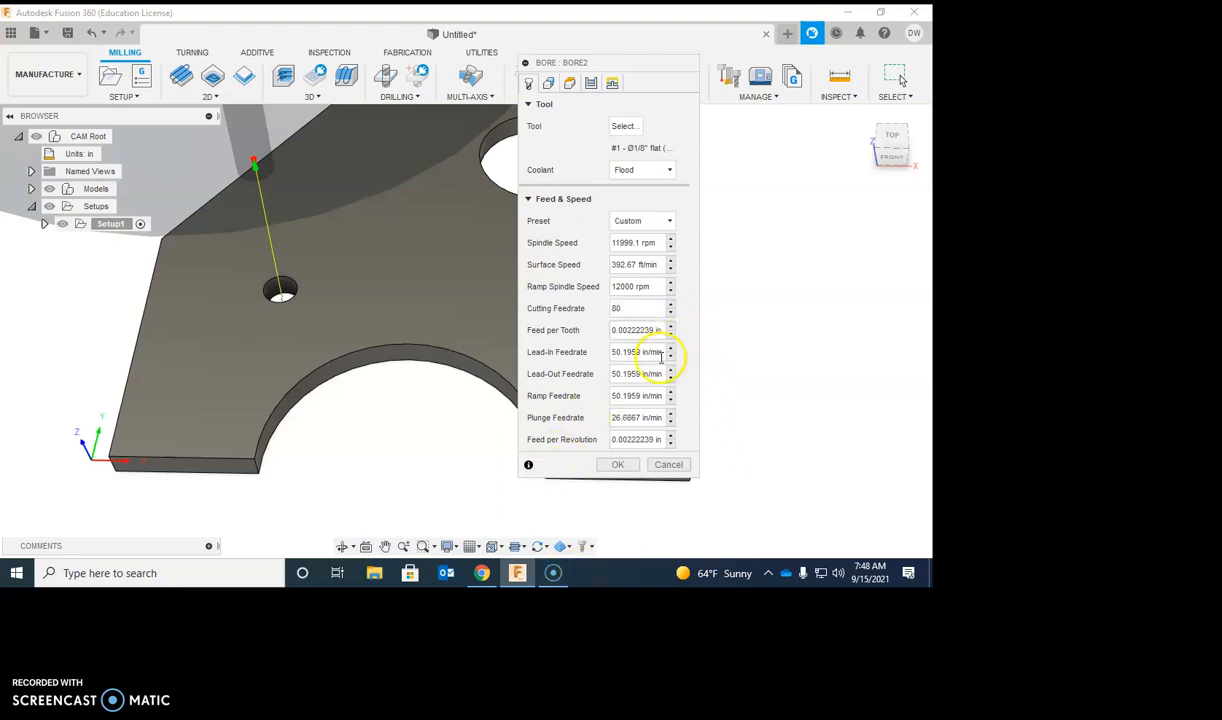
pyautogui.moveTo(661, 352); pyautogui.dragTo(578, 350)
pyautogui.write('80')
pyautogui.moveTo(666, 374); pyautogui.dragTo(620, 374)
pyautogui.write('80')
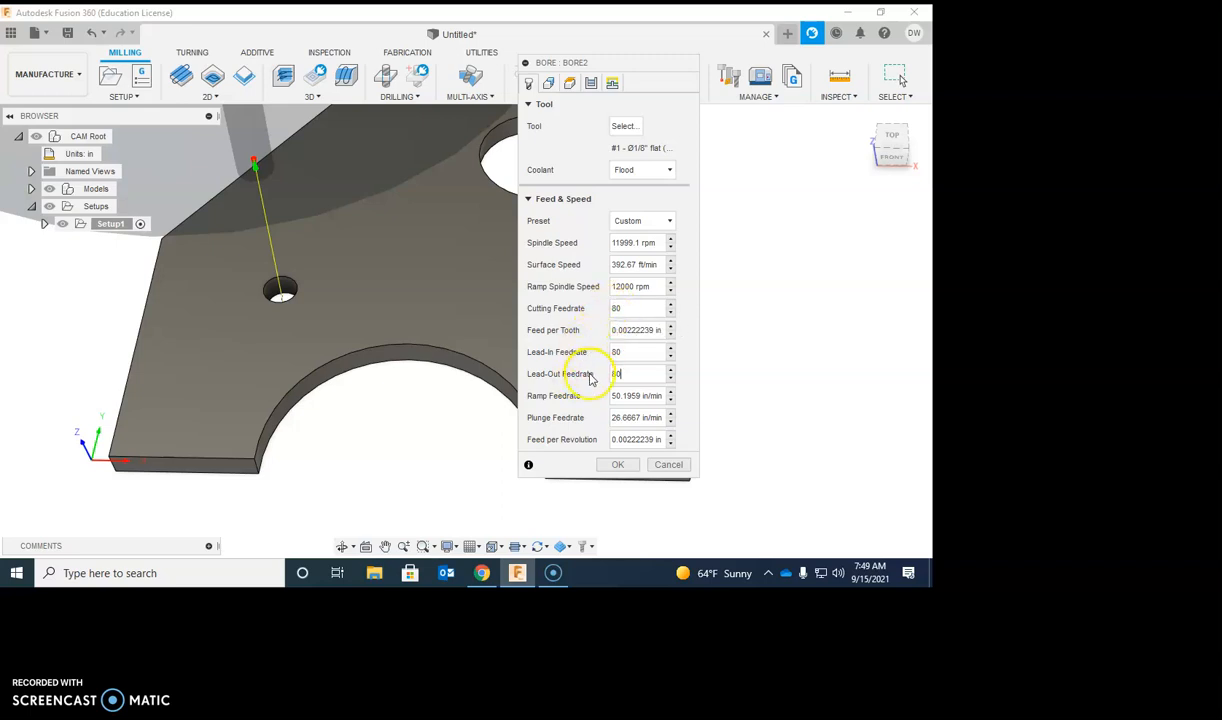
pyautogui.moveTo(668, 396); pyautogui.dragTo(505, 397)
pyautogui.write('80')
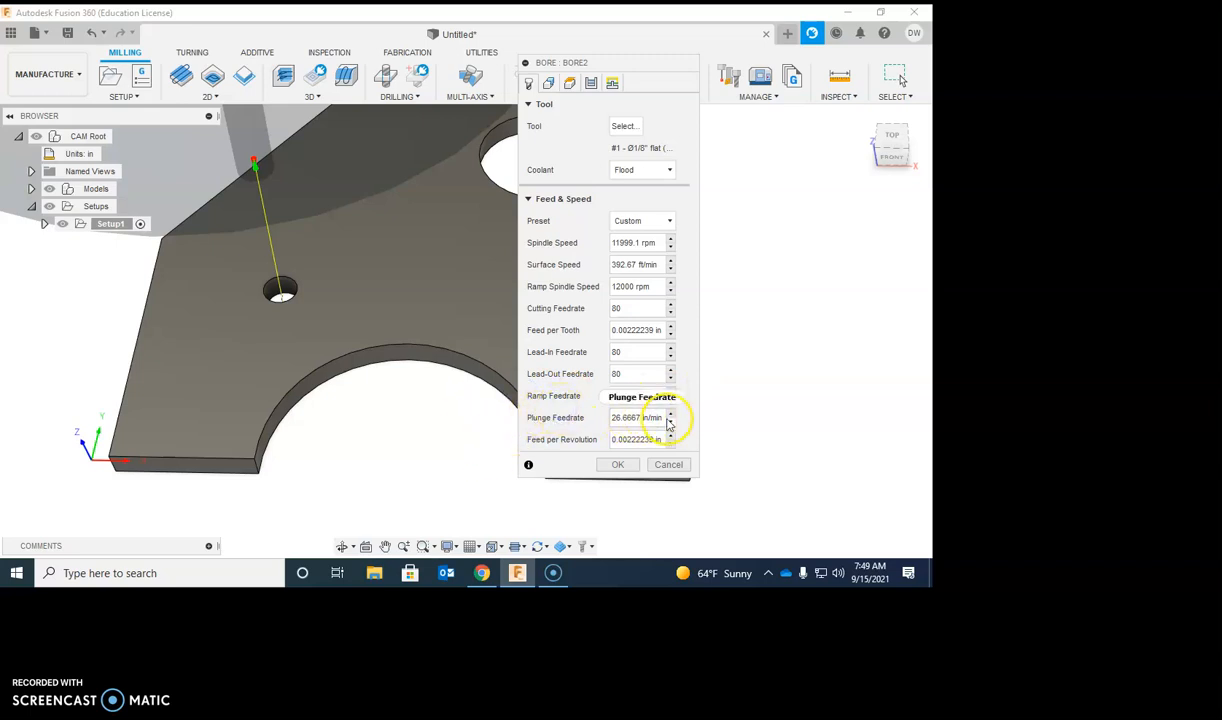
# Set the bore's plunge feedrate to 15 in/min and finish the operation
pyautogui.moveTo(666, 420); pyautogui.dragTo(584, 424)
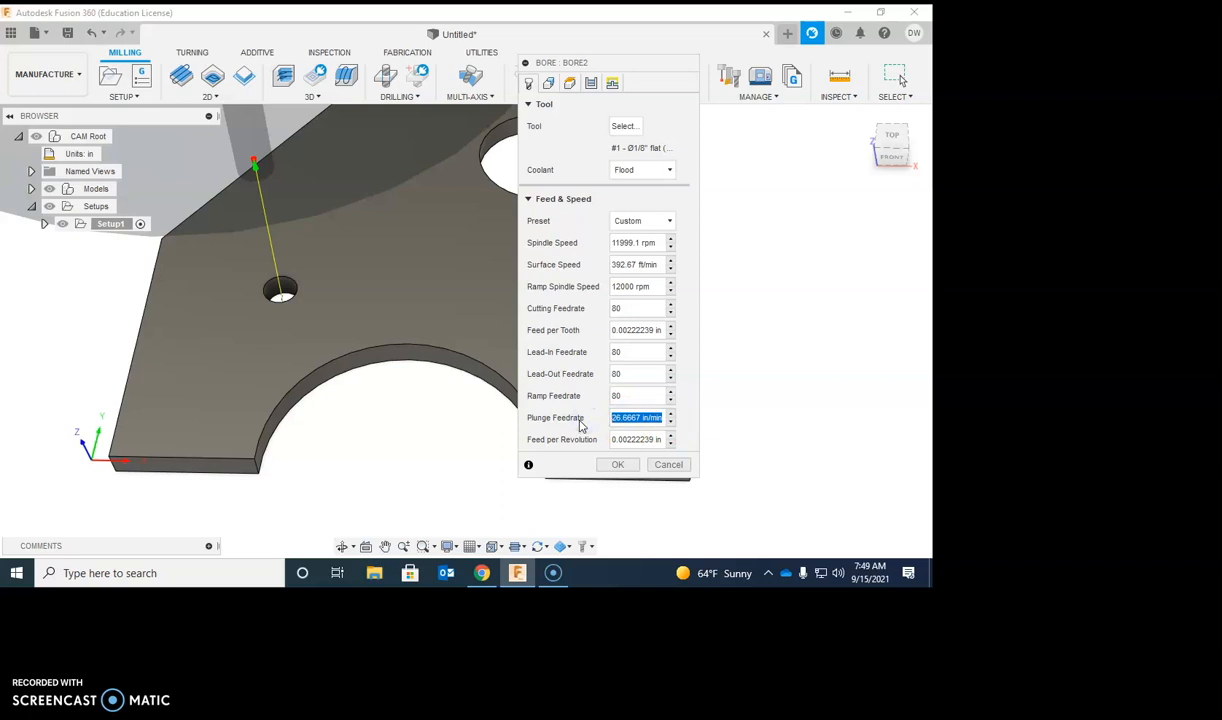
pyautogui.write('15')
pyautogui.click(556, 410)
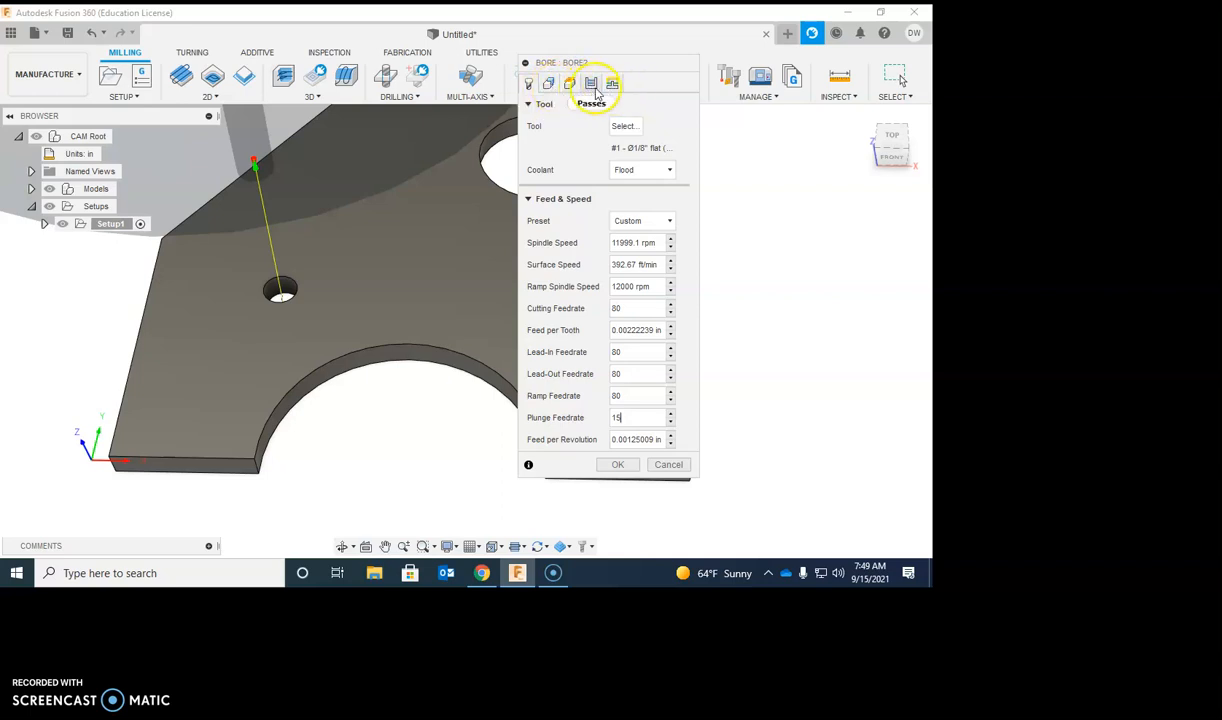
pyautogui.click(617, 466)
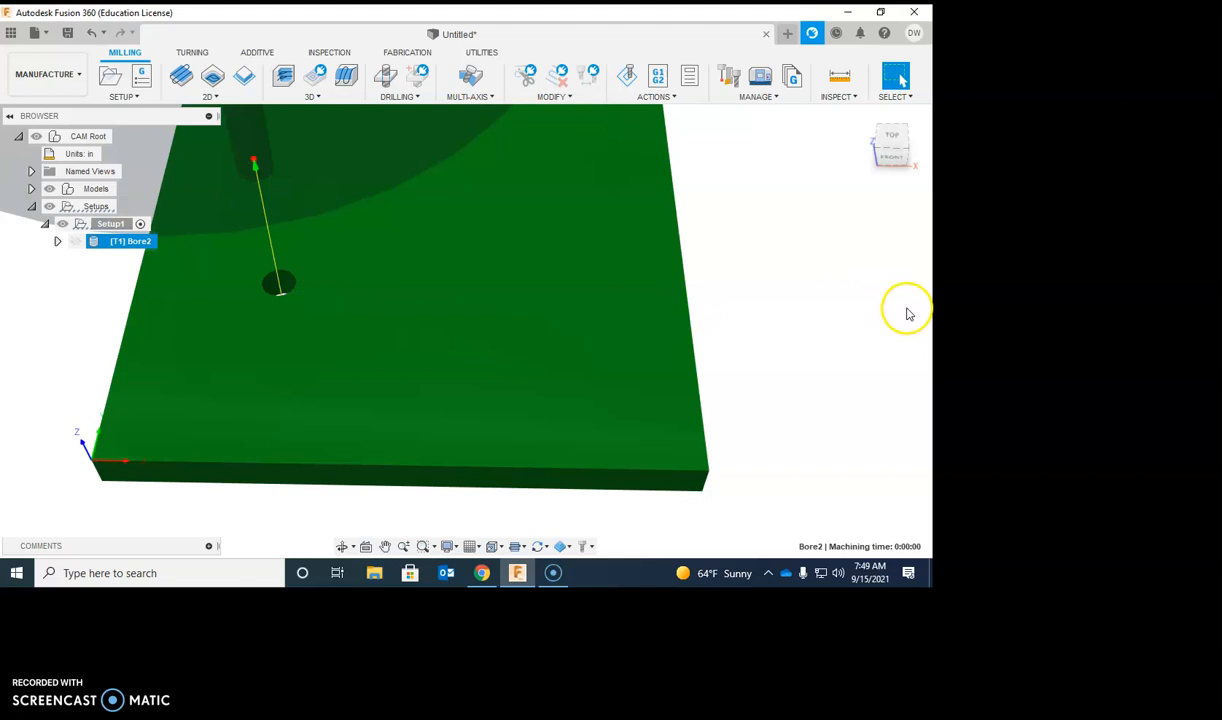
# Start a 2D Pocket operation and select the bottom edge of the medium-sized hole near the plate's back-right corner as the pocket
pyautogui.click(212, 97)
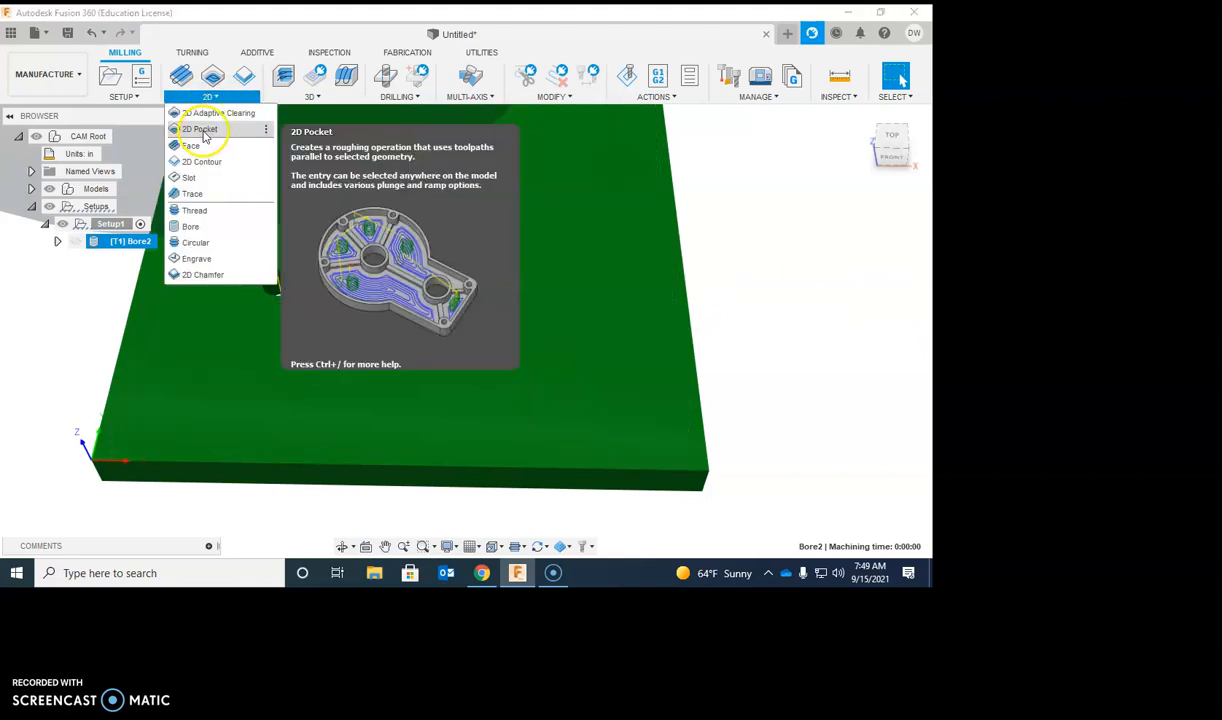
pyautogui.click(203, 135)
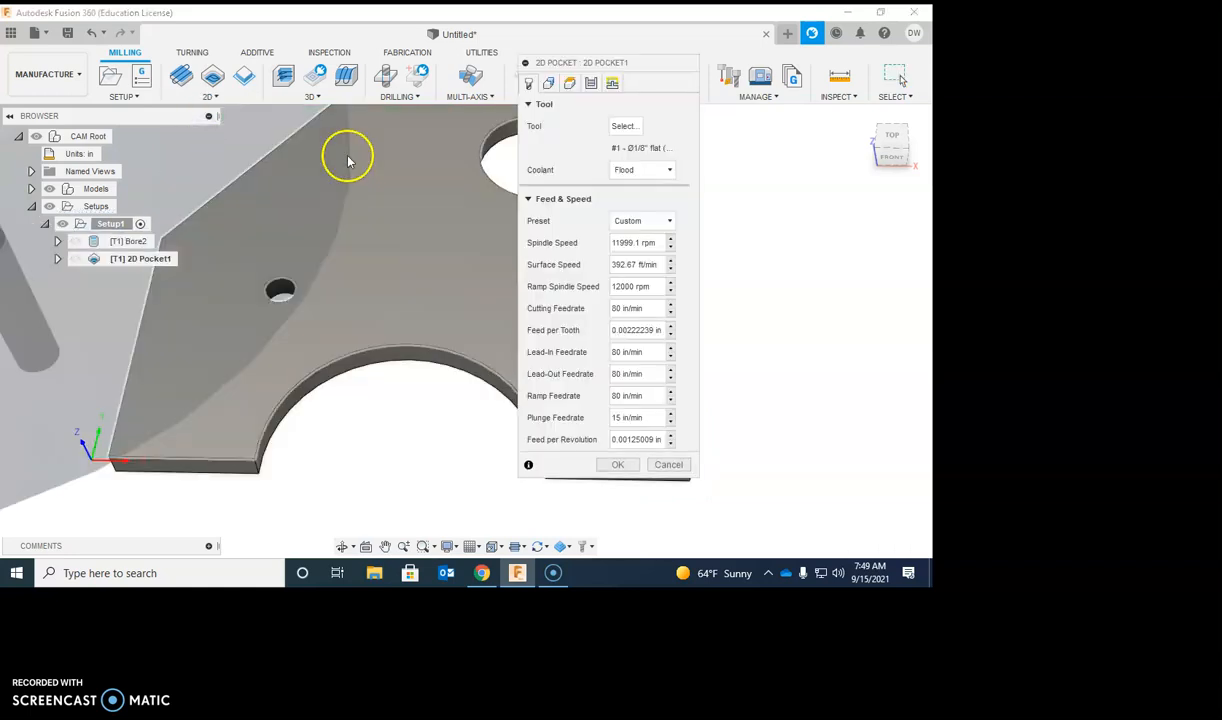
pyautogui.moveTo(350, 156); pyautogui.dragTo(269, 397, button='middle')
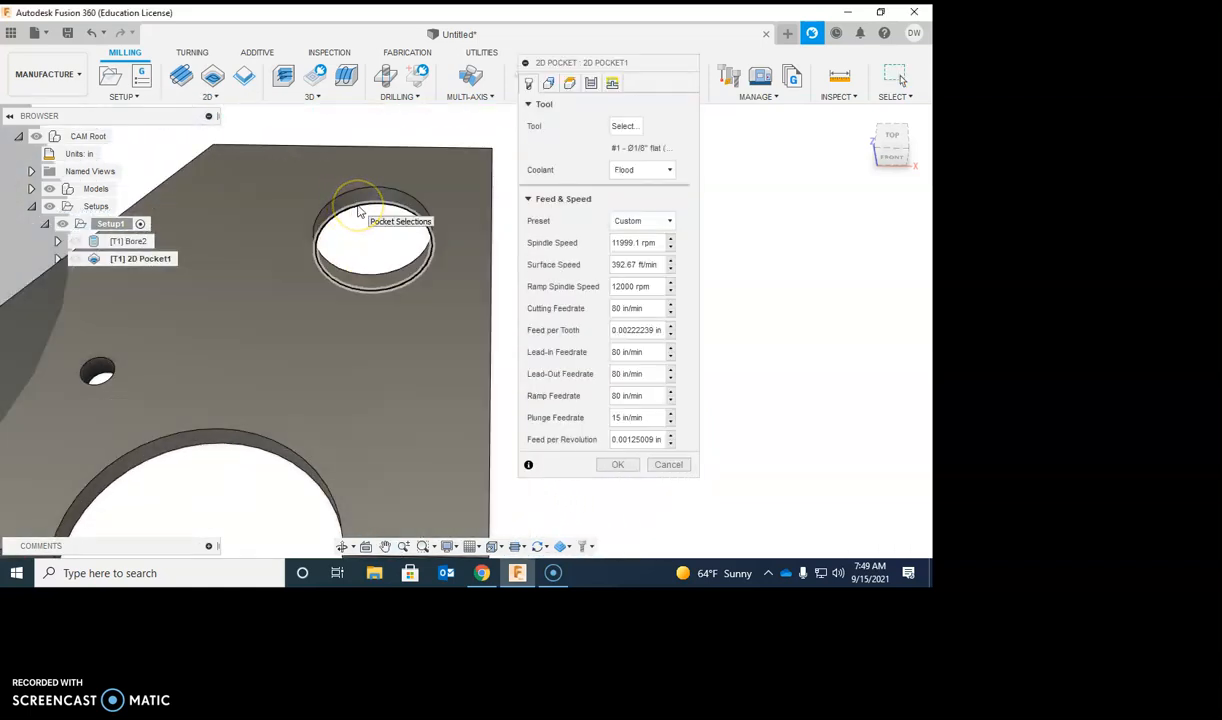
pyautogui.click(355, 200)
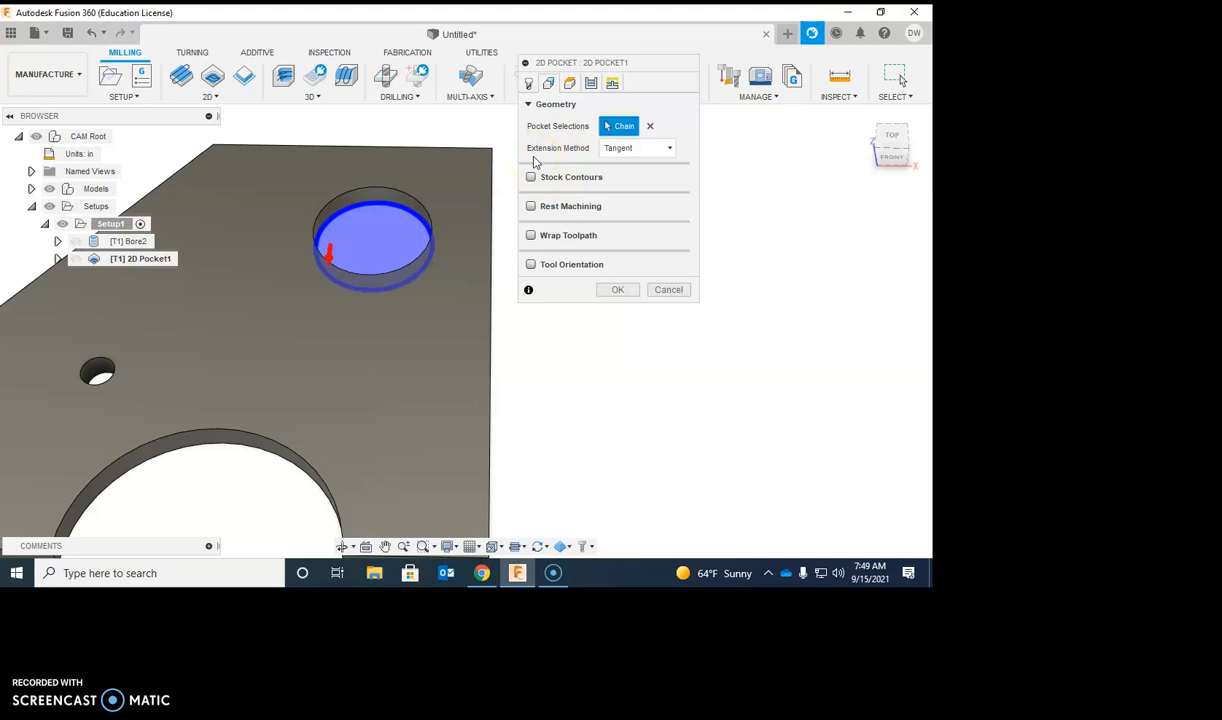
# Review the pocket's tool and feed settings, and turn off Stock to Leave for its passes
pyautogui.click(529, 86)
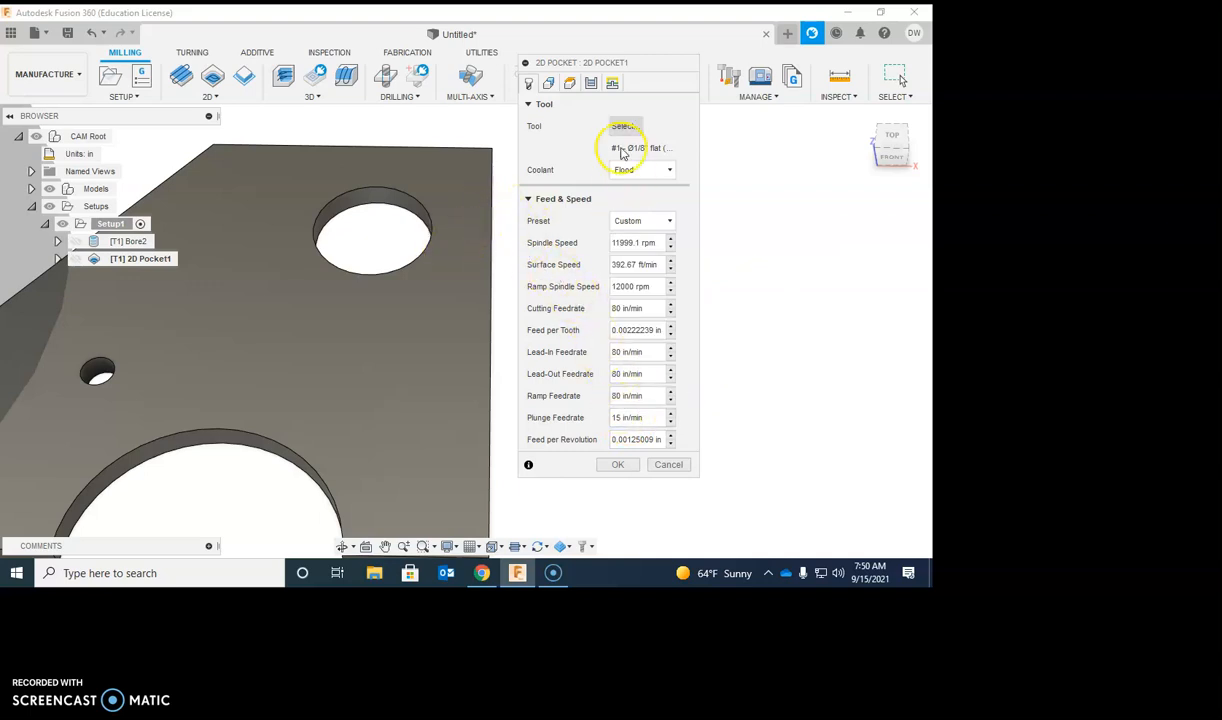
pyautogui.moveTo(635, 63); pyautogui.dragTo(646, 121)
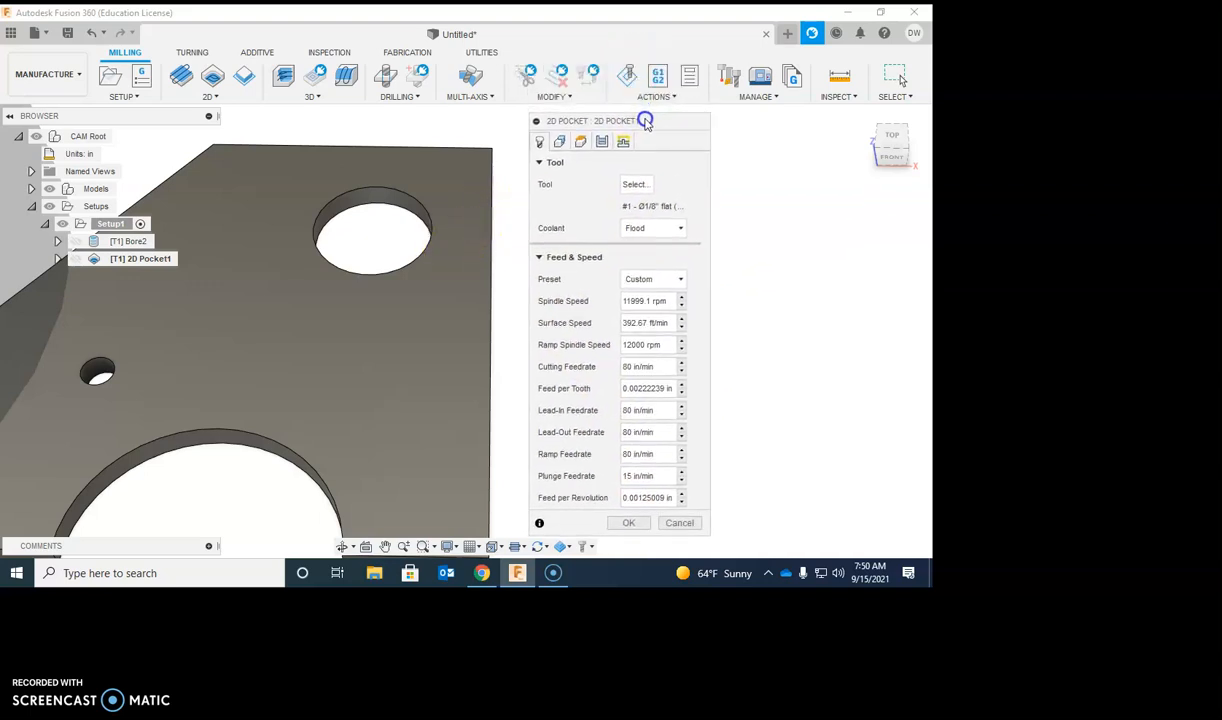
pyautogui.click(602, 143)
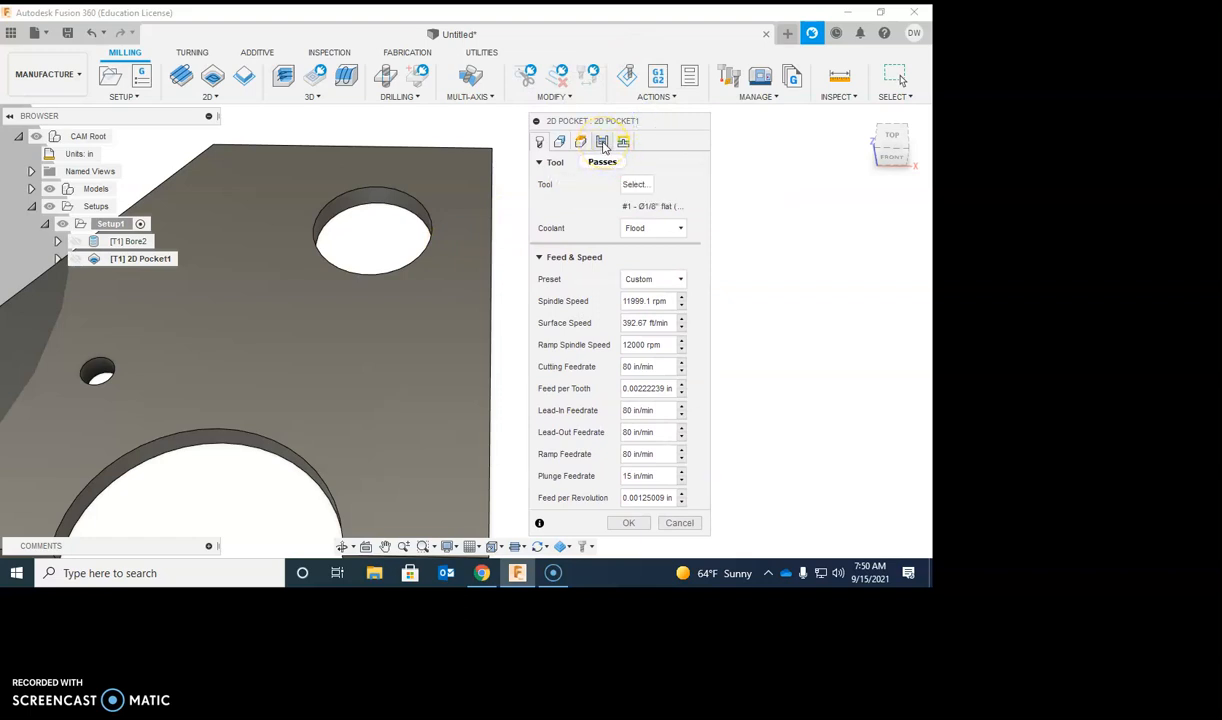
pyautogui.click(602, 143)
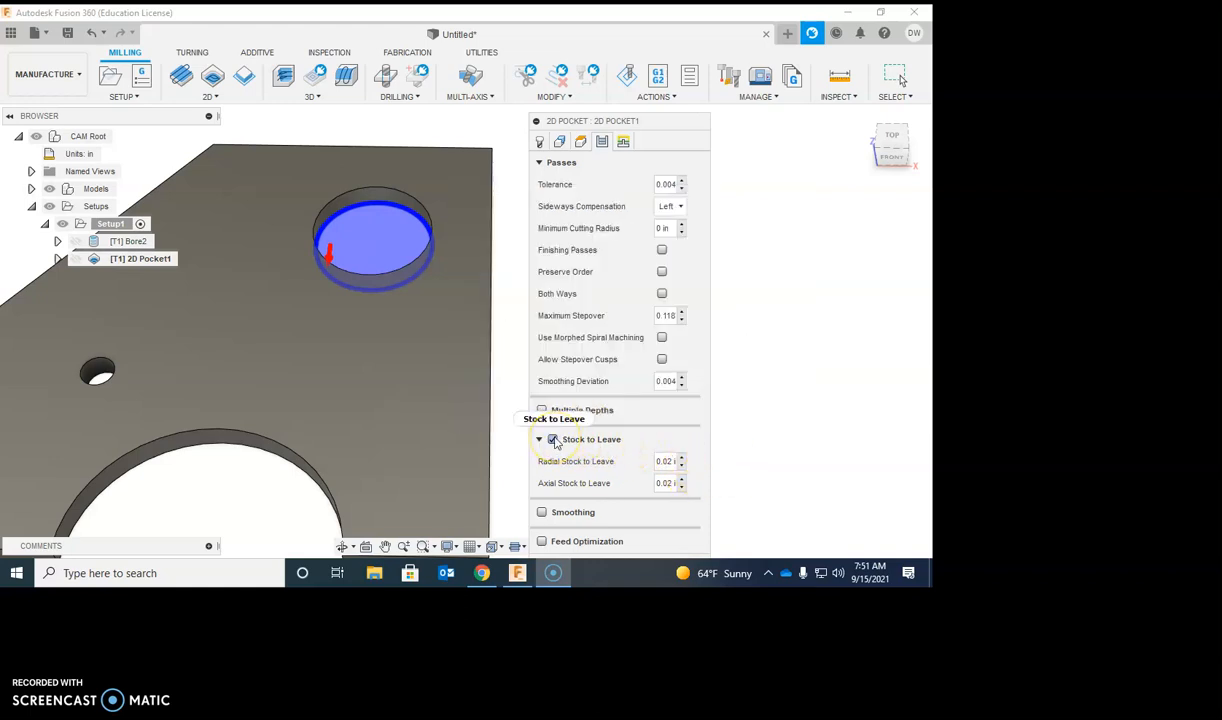
pyautogui.click(664, 463)
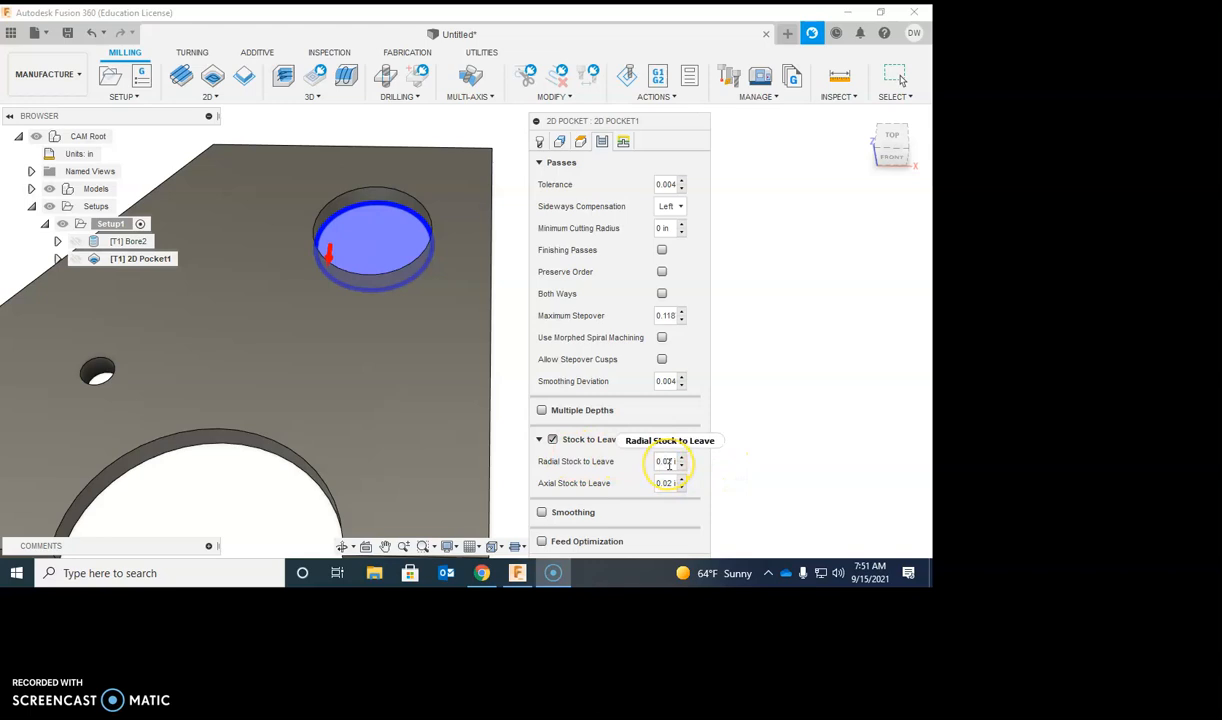
pyautogui.moveTo(669, 463)
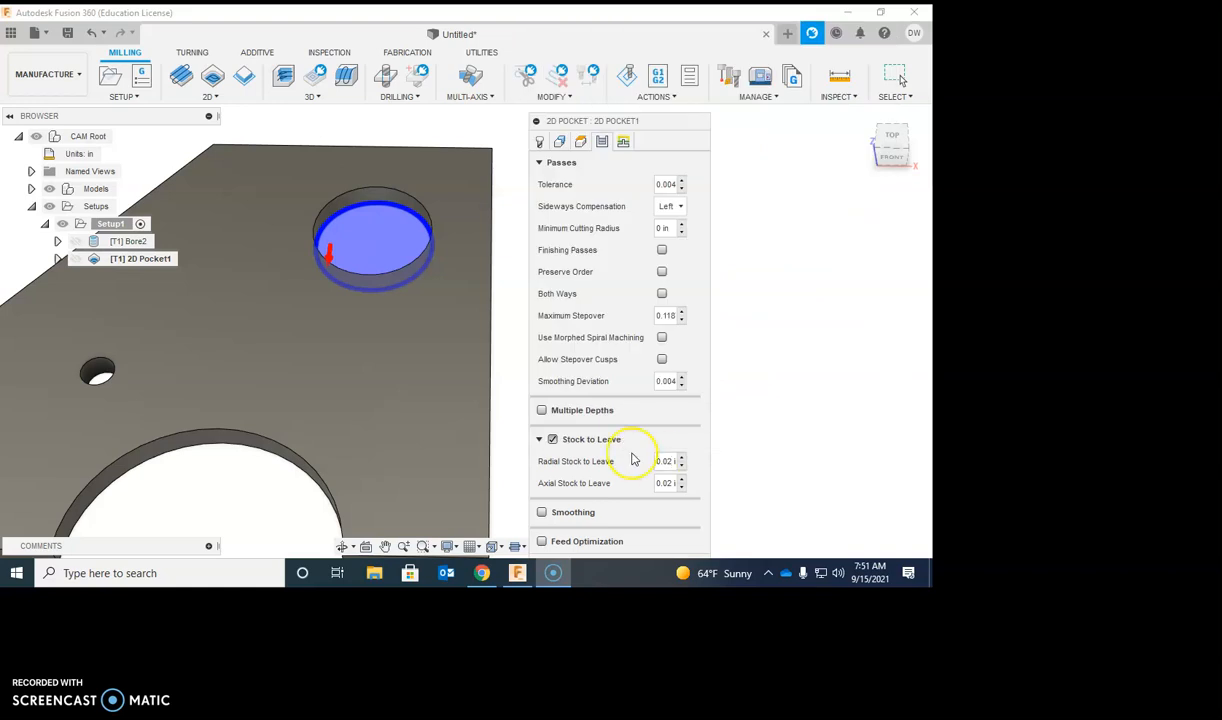
pyautogui.click(552, 440)
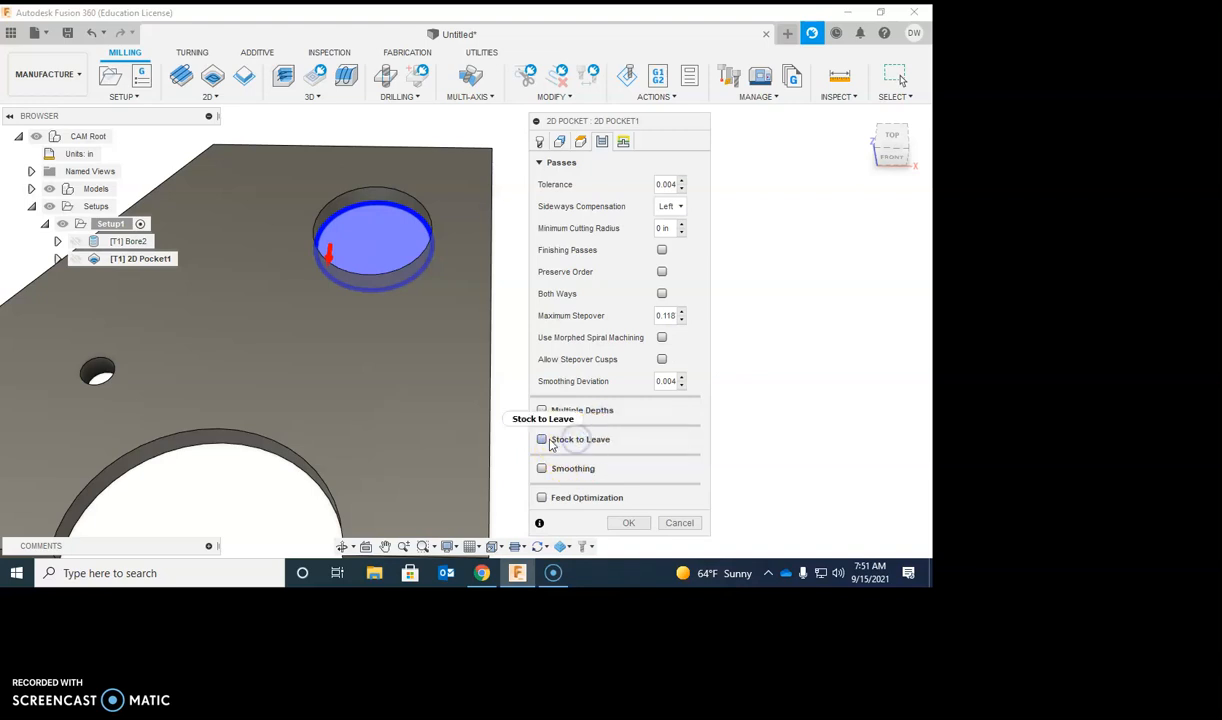
pyautogui.moveTo(545, 445)
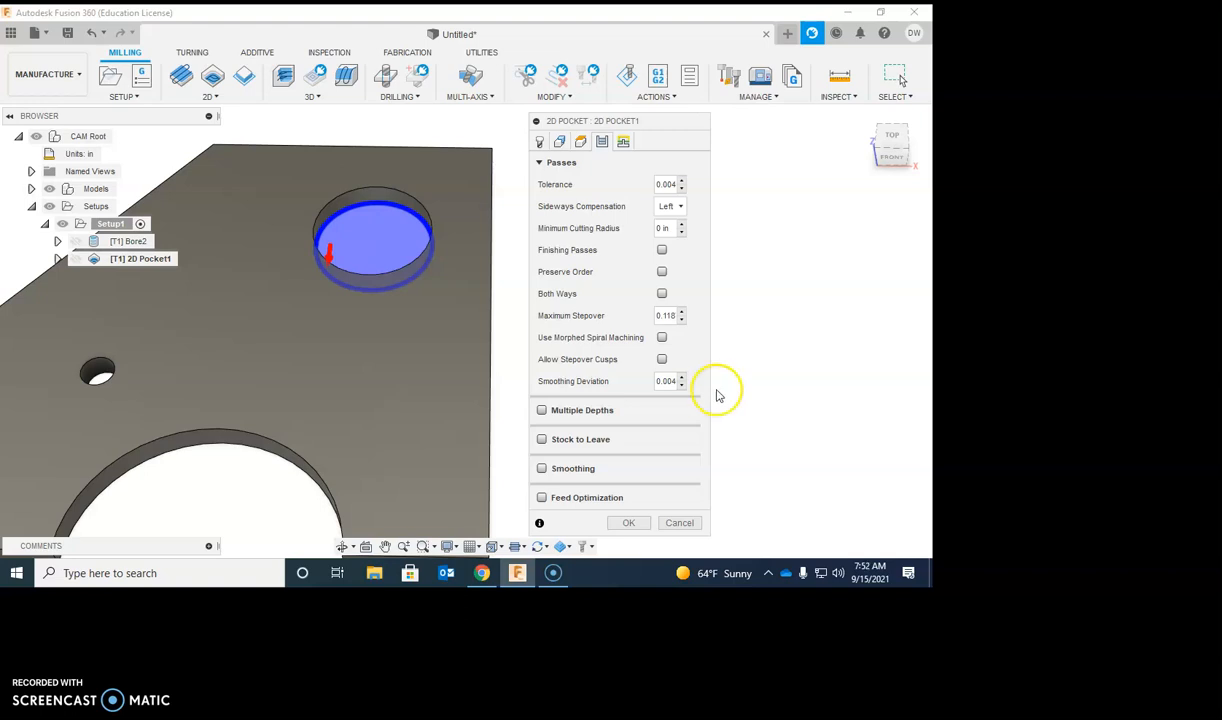
# Enable Multiple Depths for the pocket with a maximum roughing stepdown of 0.12 in and finish the operation
pyautogui.click(542, 411)
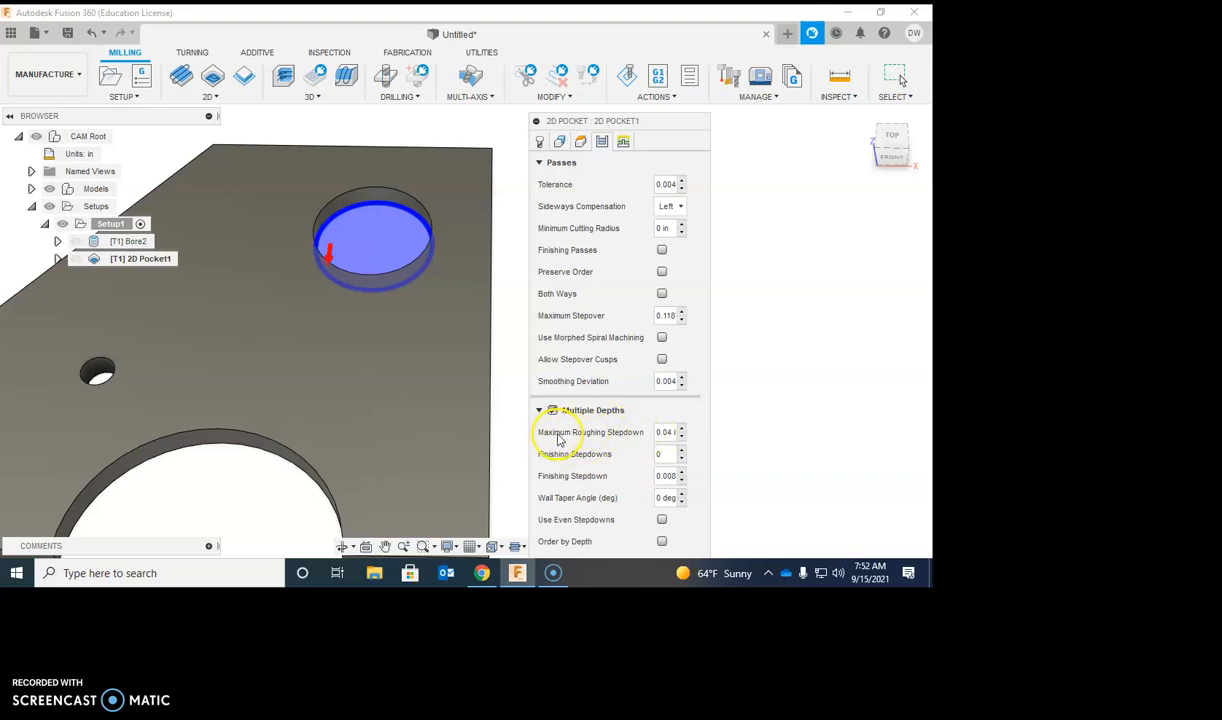
pyautogui.moveTo(657, 433); pyautogui.dragTo(679, 432)
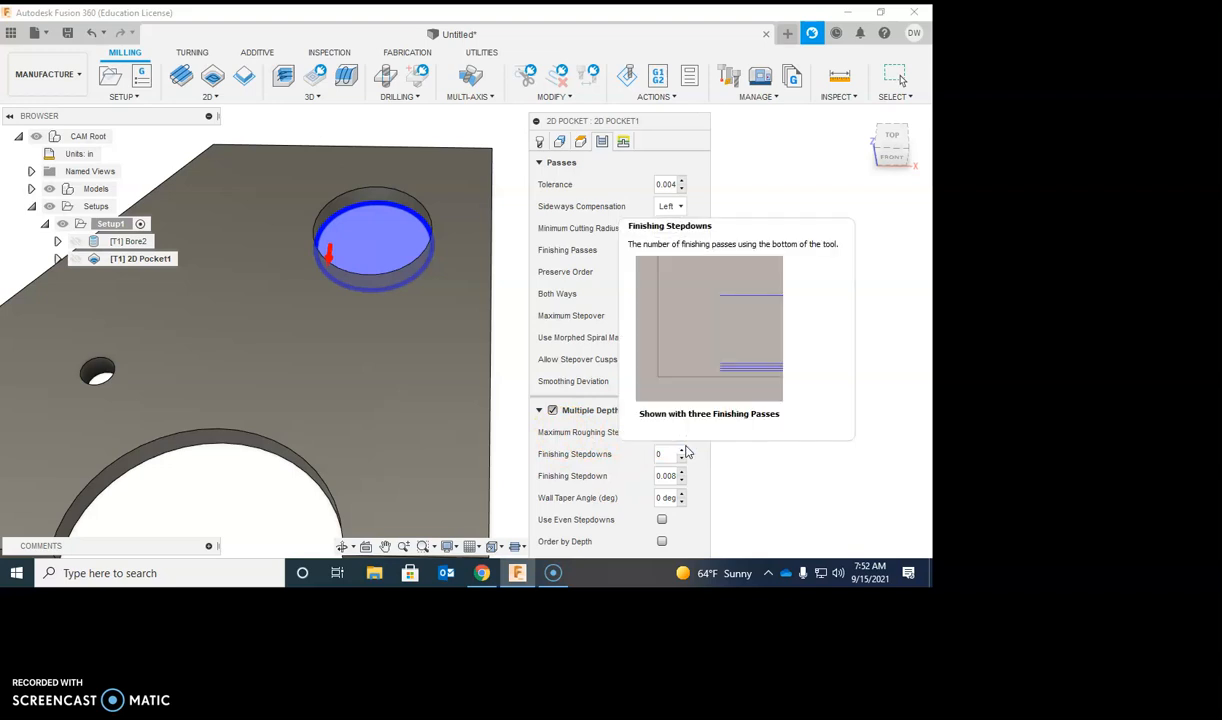
pyautogui.write('.12')
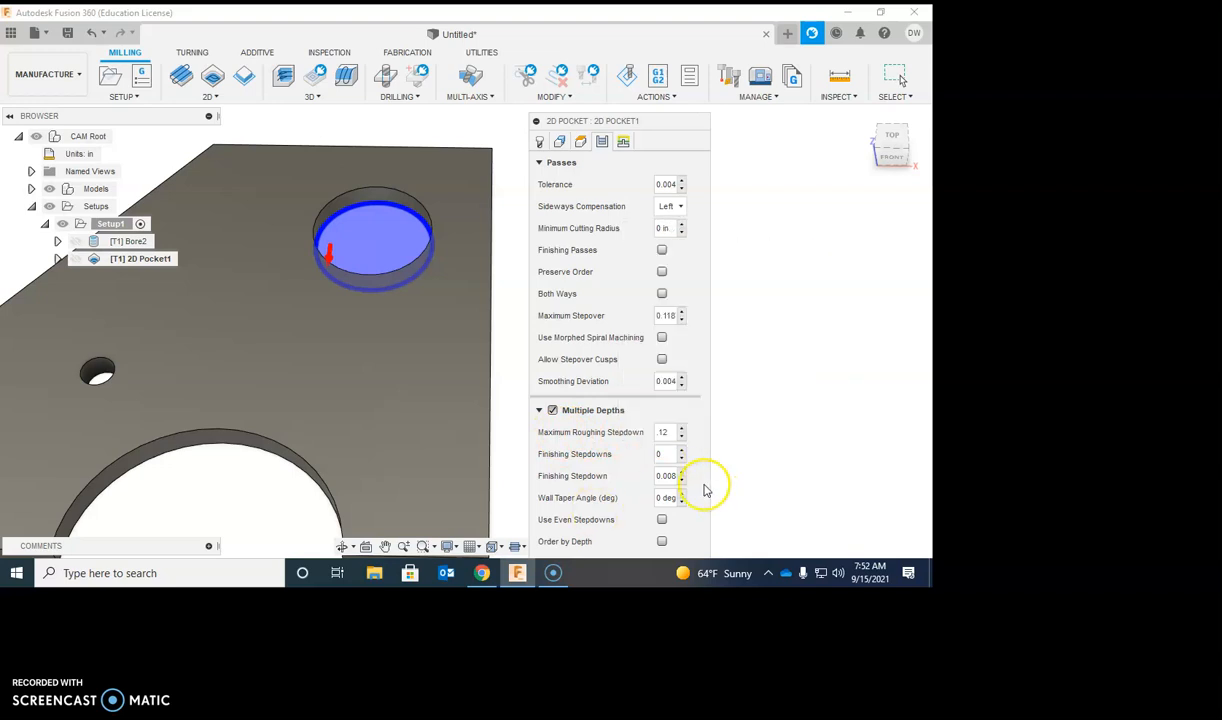
pyautogui.click(748, 432)
pyautogui.scroll(2, 743, 433)
pyautogui.scroll(-2, 743, 433)
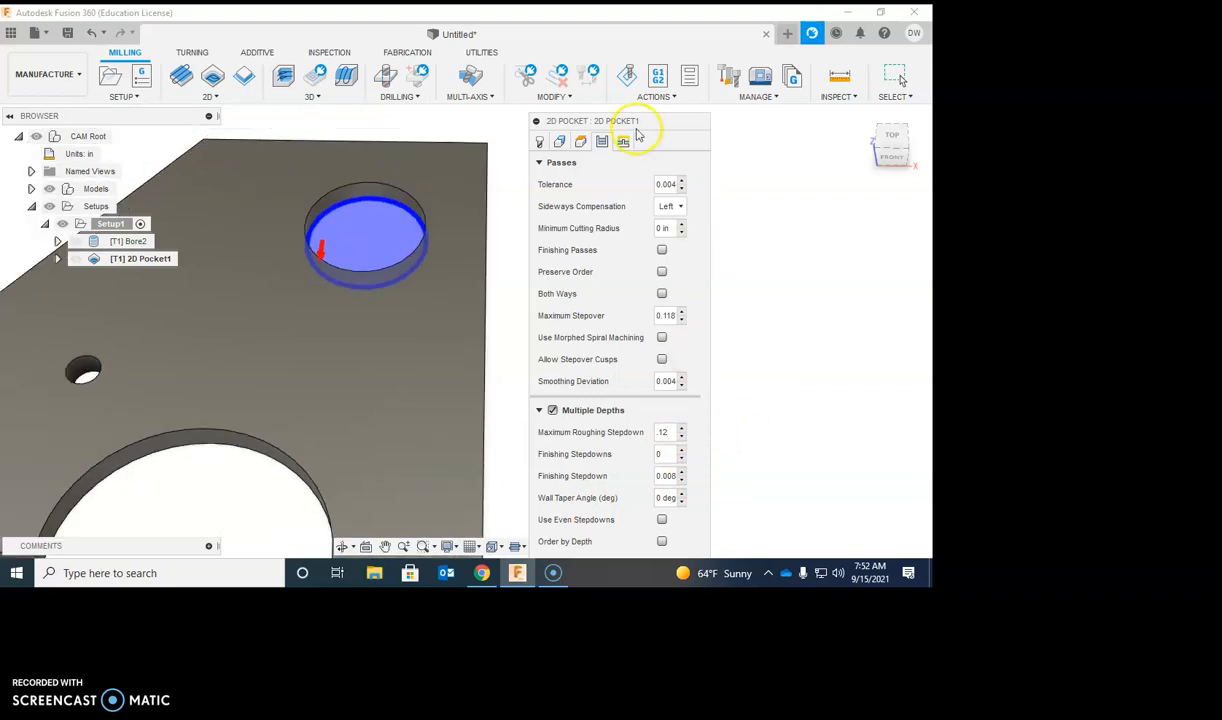
pyautogui.moveTo(650, 125); pyautogui.dragTo(676, 5)
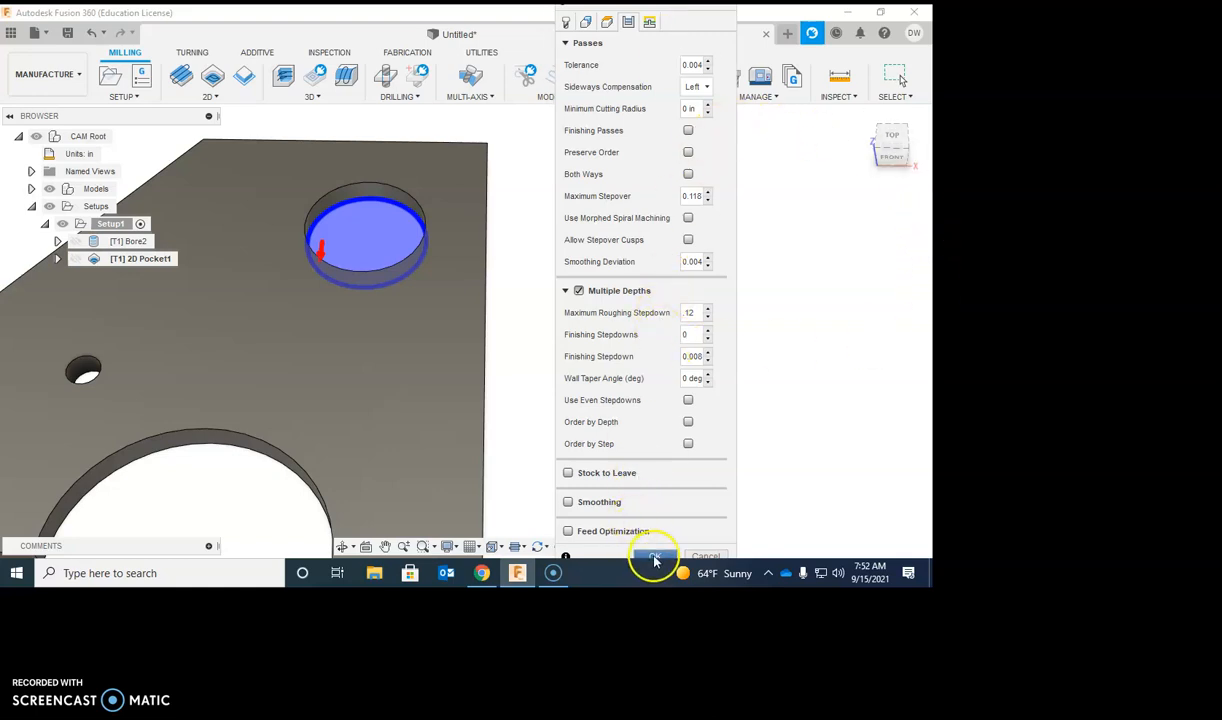
pyautogui.click(565, 290)
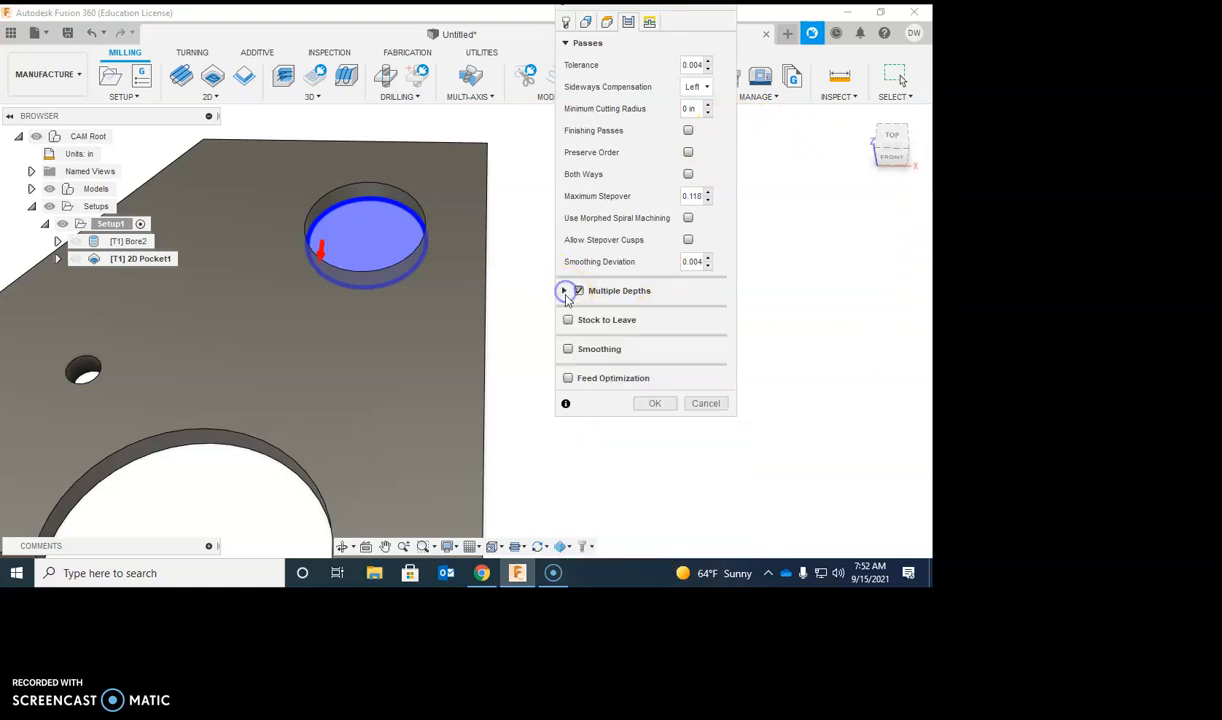
pyautogui.click(656, 403)
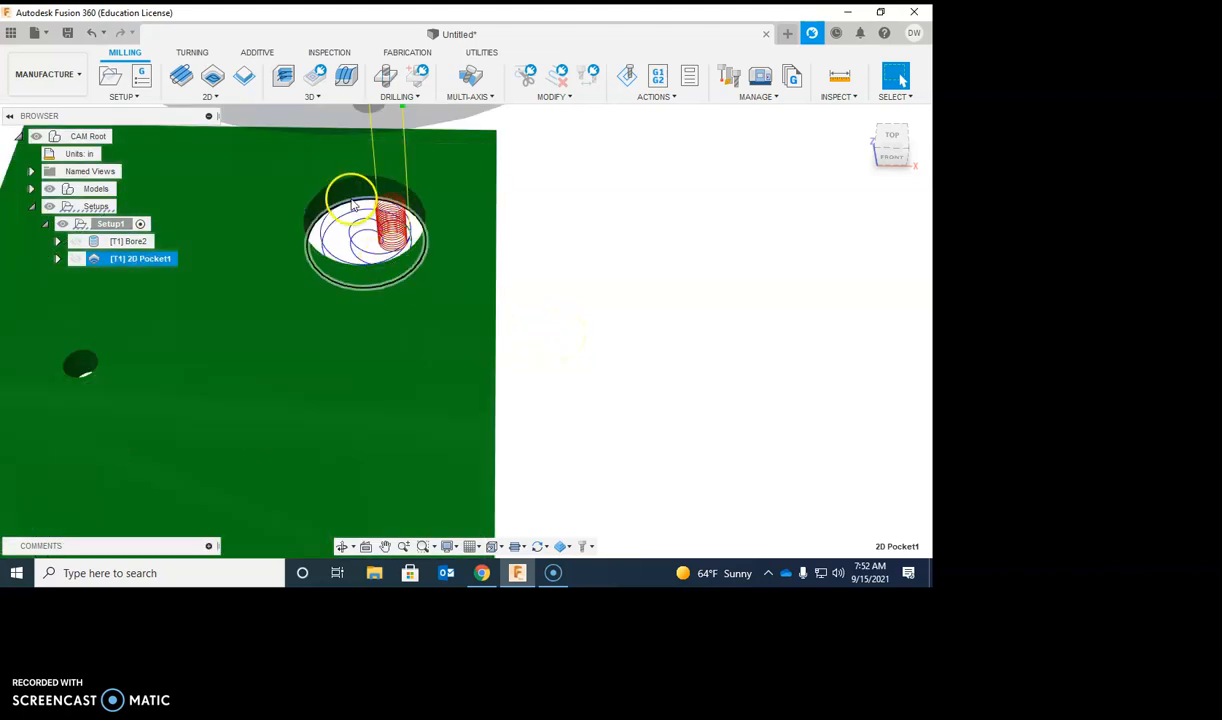
# Examine the generated pocket toolpath inside the hole up close and from several angles
pyautogui.scroll(3, 355, 205)
pyautogui.scroll(2, 358, 216)
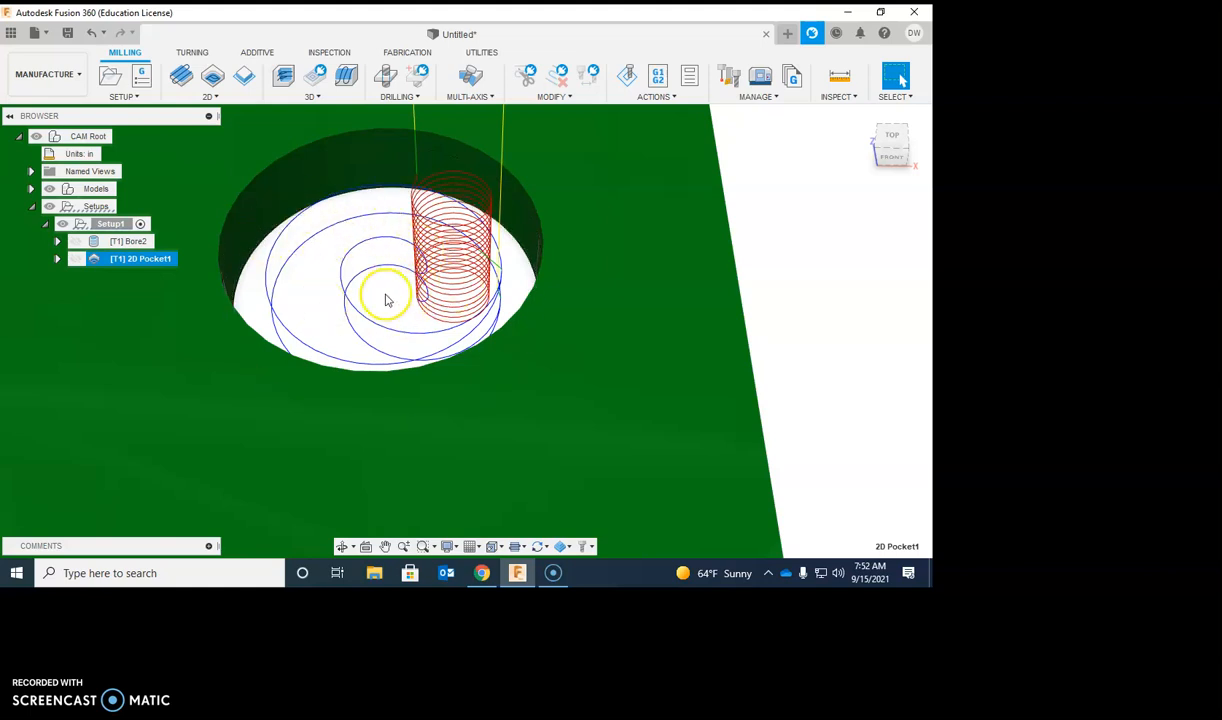
pyautogui.keyDown('shift'); pyautogui.moveTo(396, 353); pyautogui.dragTo(391, 313, button='middle'); pyautogui.keyUp('shift')
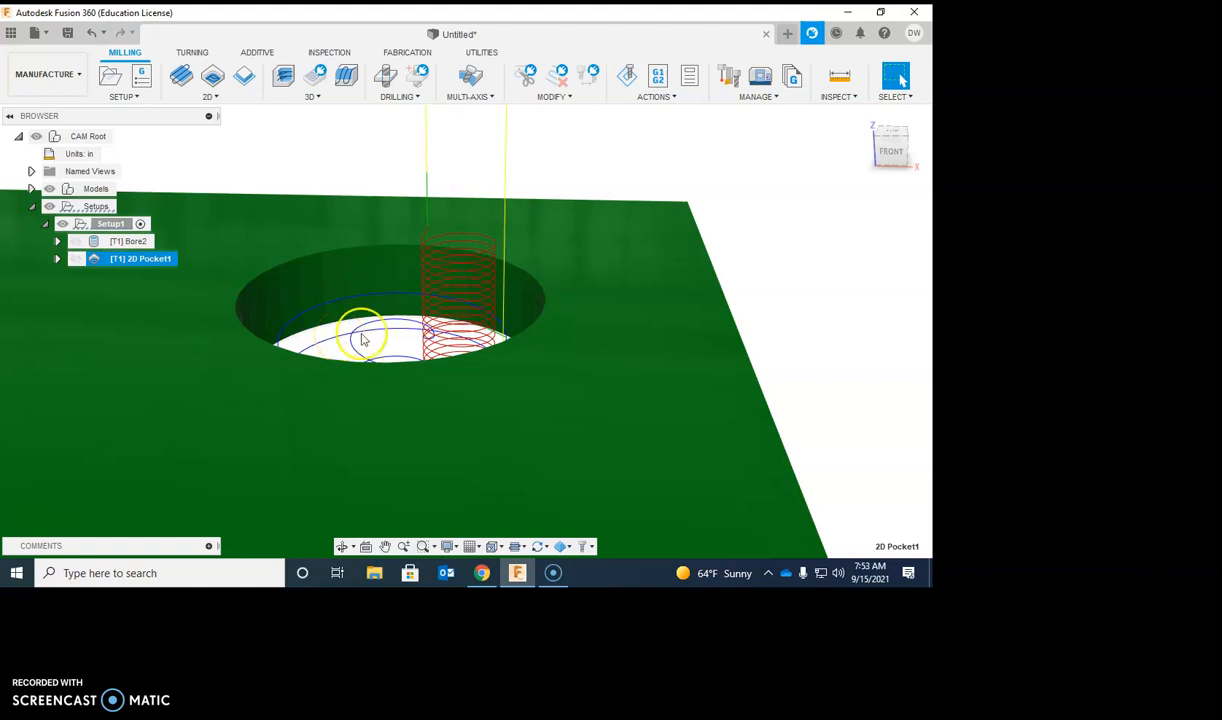
pyautogui.scroll(-5, 472, 341)
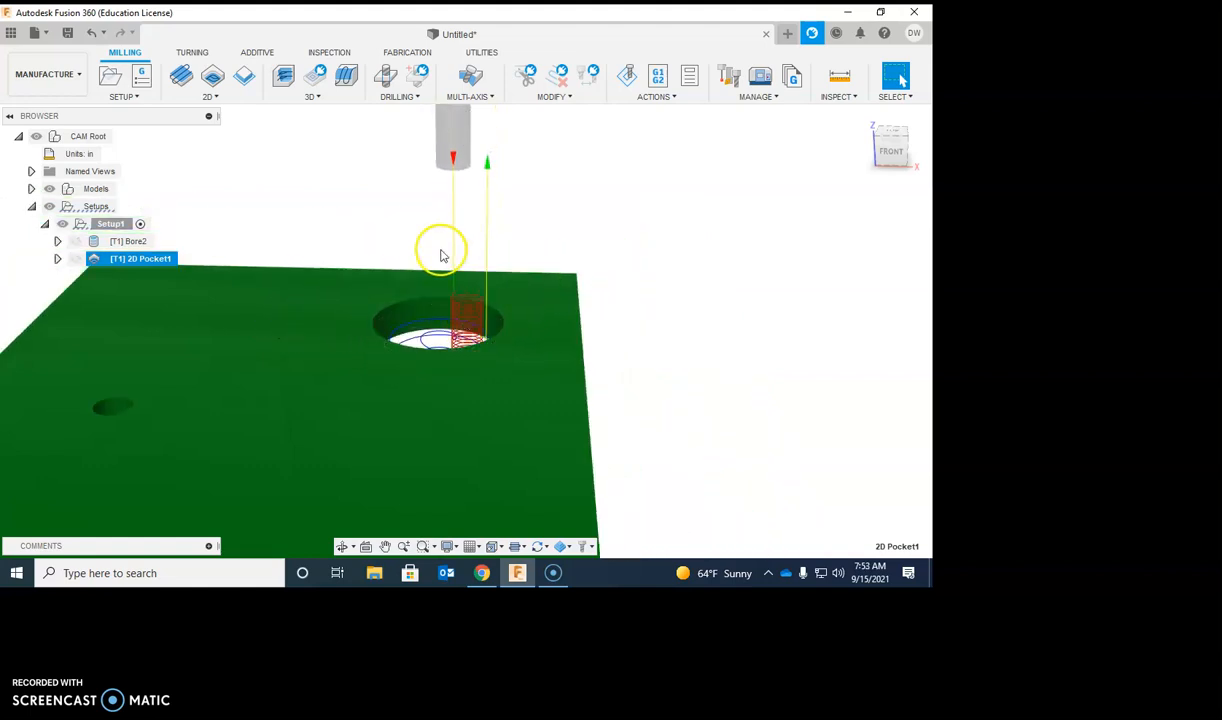
pyautogui.keyDown('shift'); pyautogui.moveTo(439, 254); pyautogui.dragTo(455, 298, button='middle'); pyautogui.keyUp('shift')
pyautogui.keyDown('shift'); pyautogui.moveTo(281, 281); pyautogui.dragTo(400, 346, button='middle'); pyautogui.keyUp('shift')
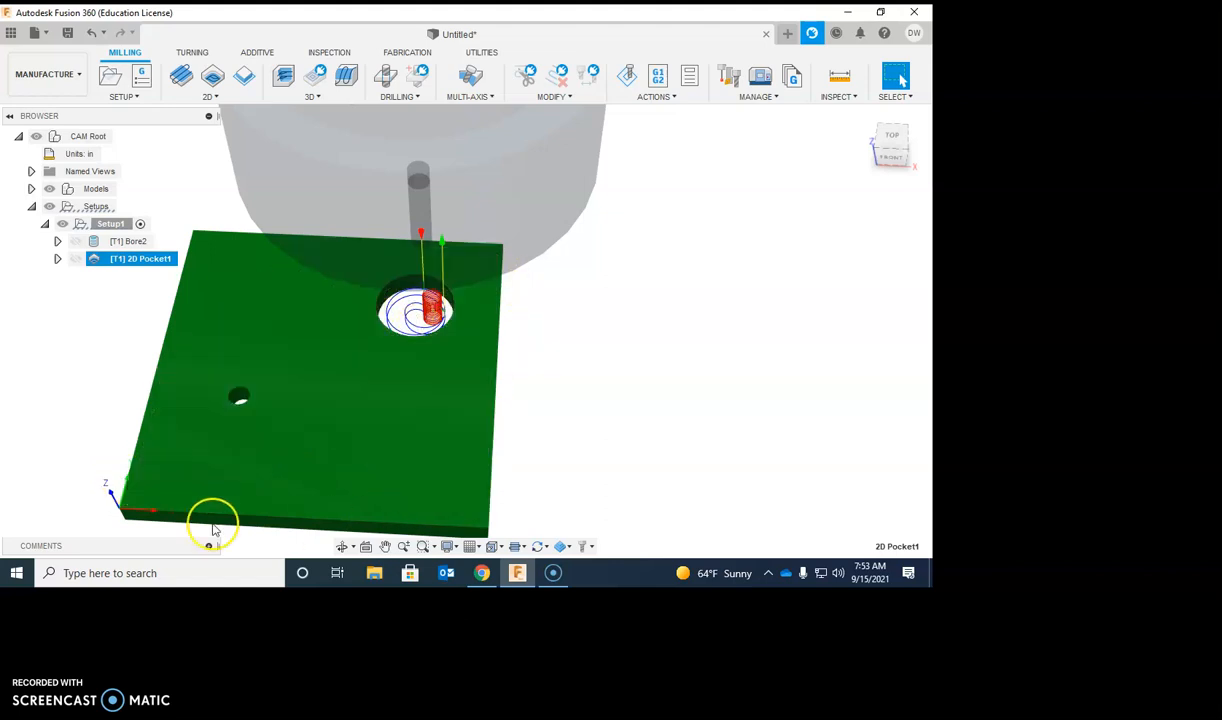
# Start a 2D Contour operation and select the plate's bottom outer edge loop, including the semicircular cutout, as the contour
pyautogui.click(208, 97)
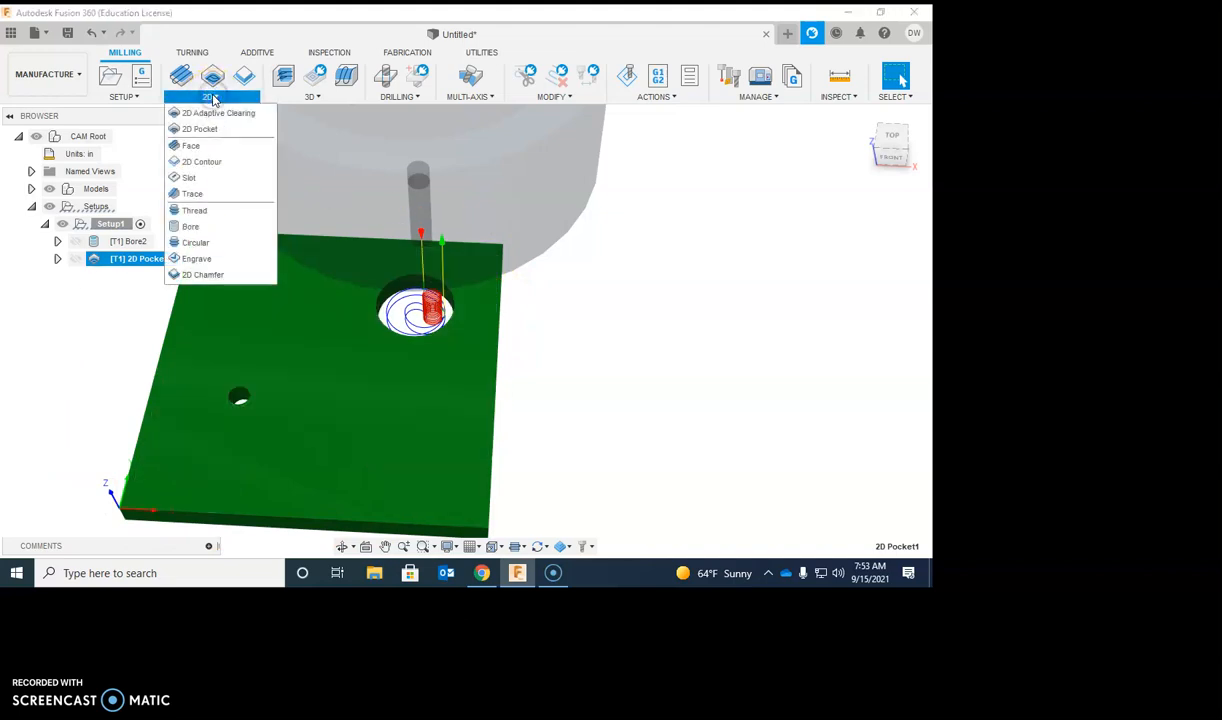
pyautogui.click(200, 163)
pyautogui.moveTo(355, 464); pyautogui.dragTo(358, 367, button='middle')
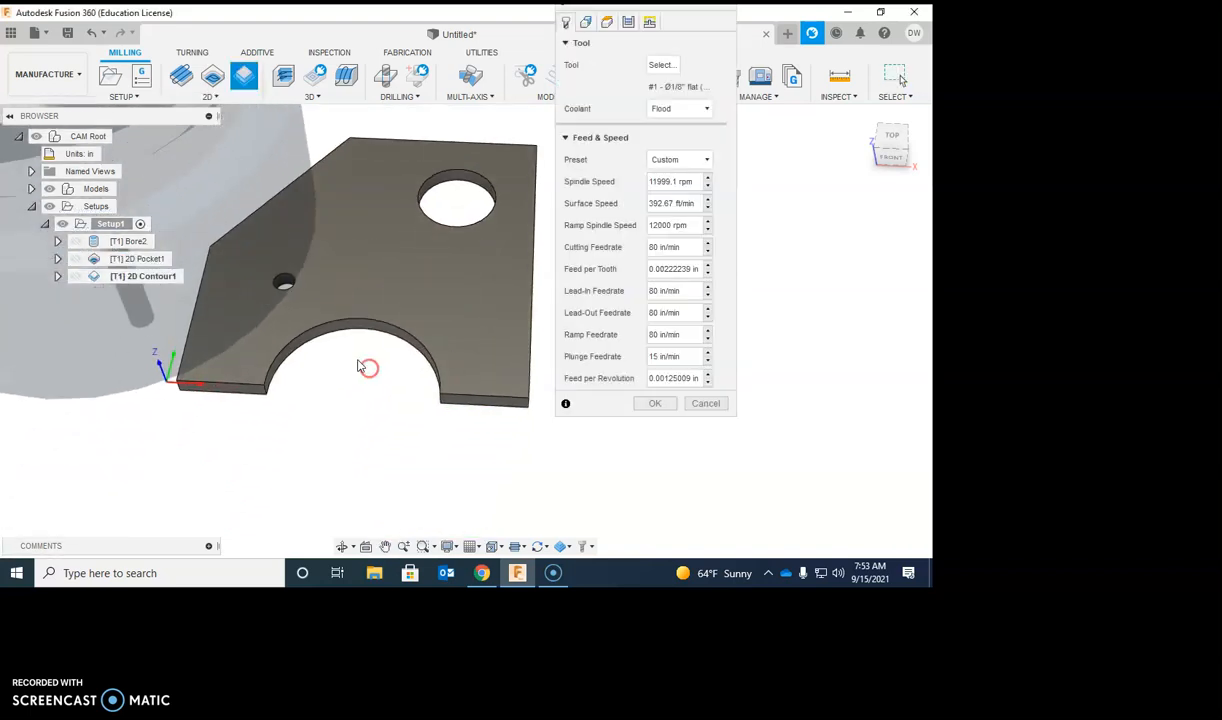
pyautogui.click(321, 345)
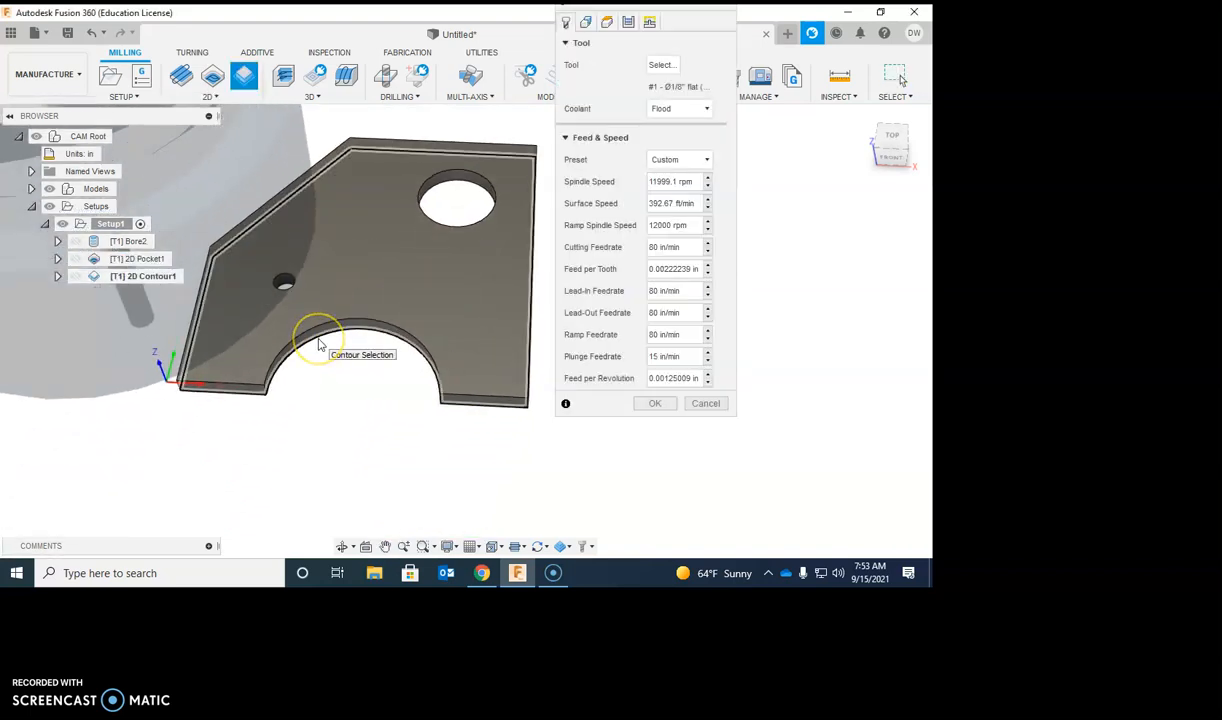
pyautogui.click(319, 343)
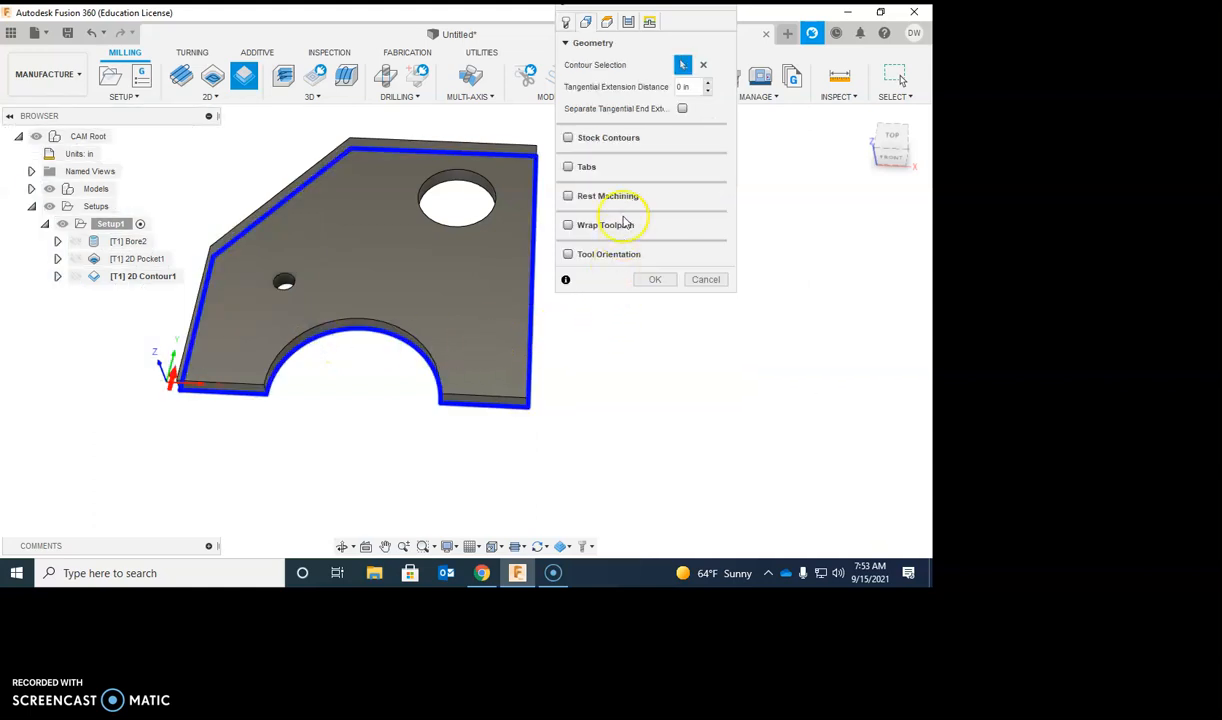
# Review the contour's tool and geometry settings, and enable Multiple Depths with a maximum roughing stepdown of 0.12 in
pyautogui.click(565, 22)
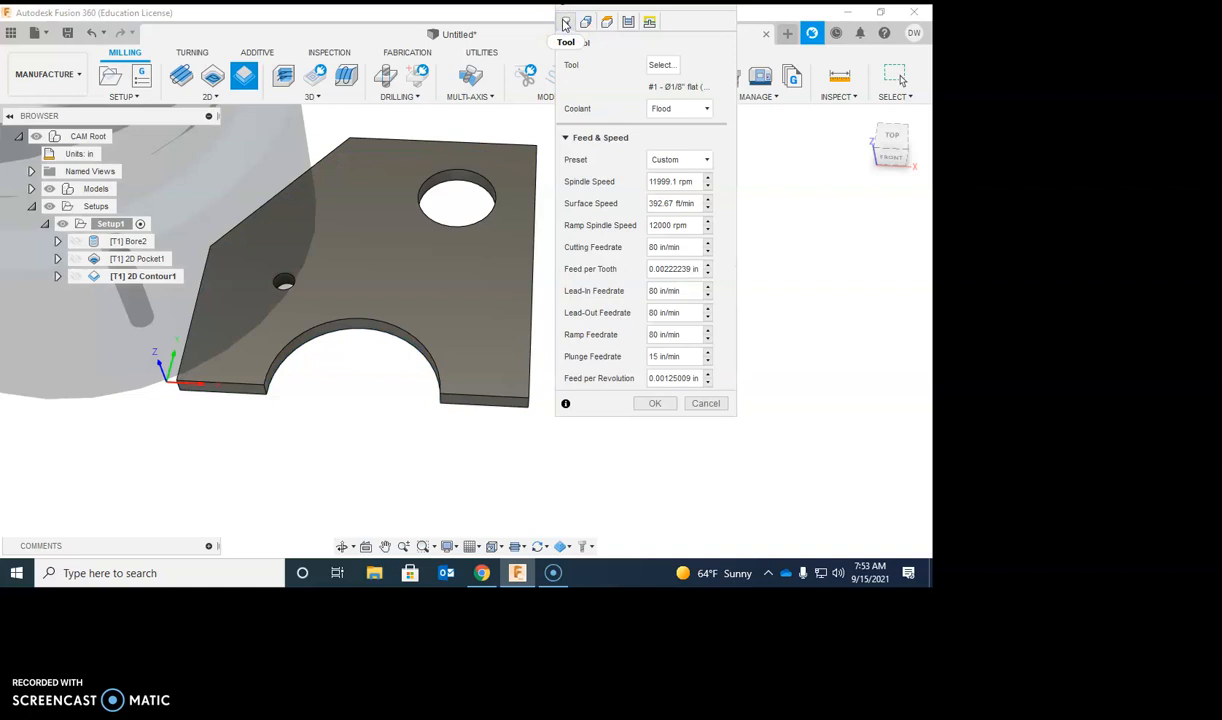
pyautogui.click(586, 22)
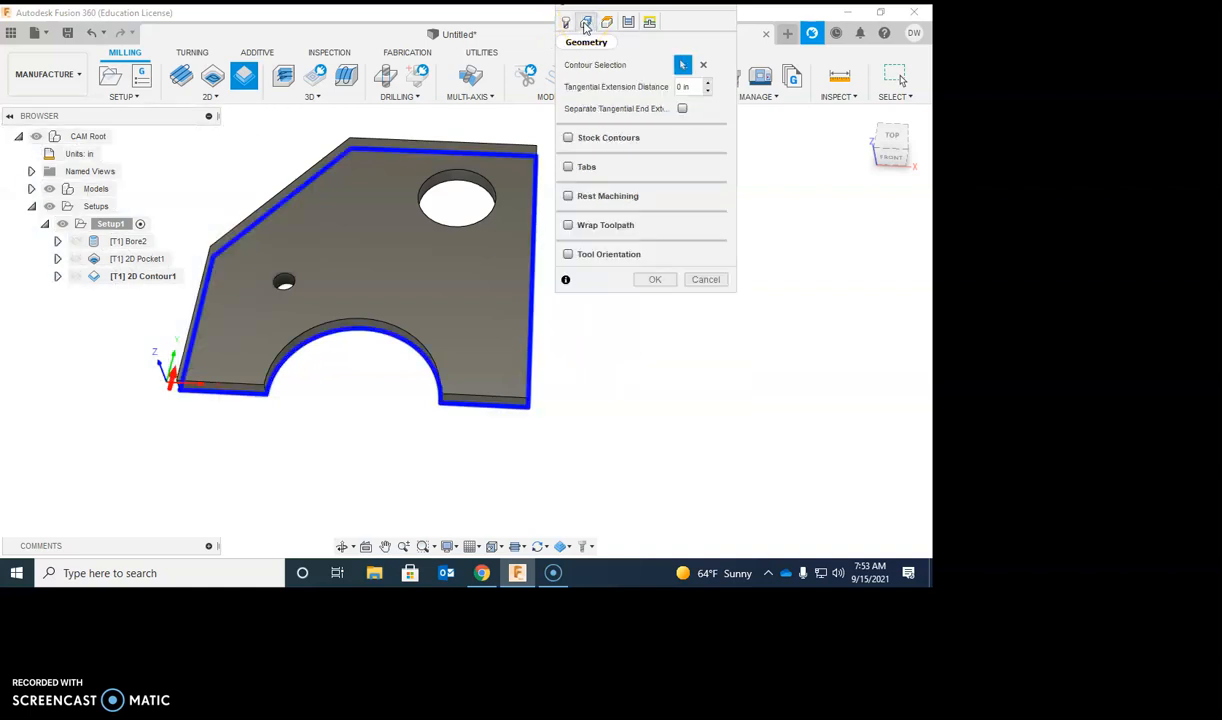
pyautogui.click(628, 23)
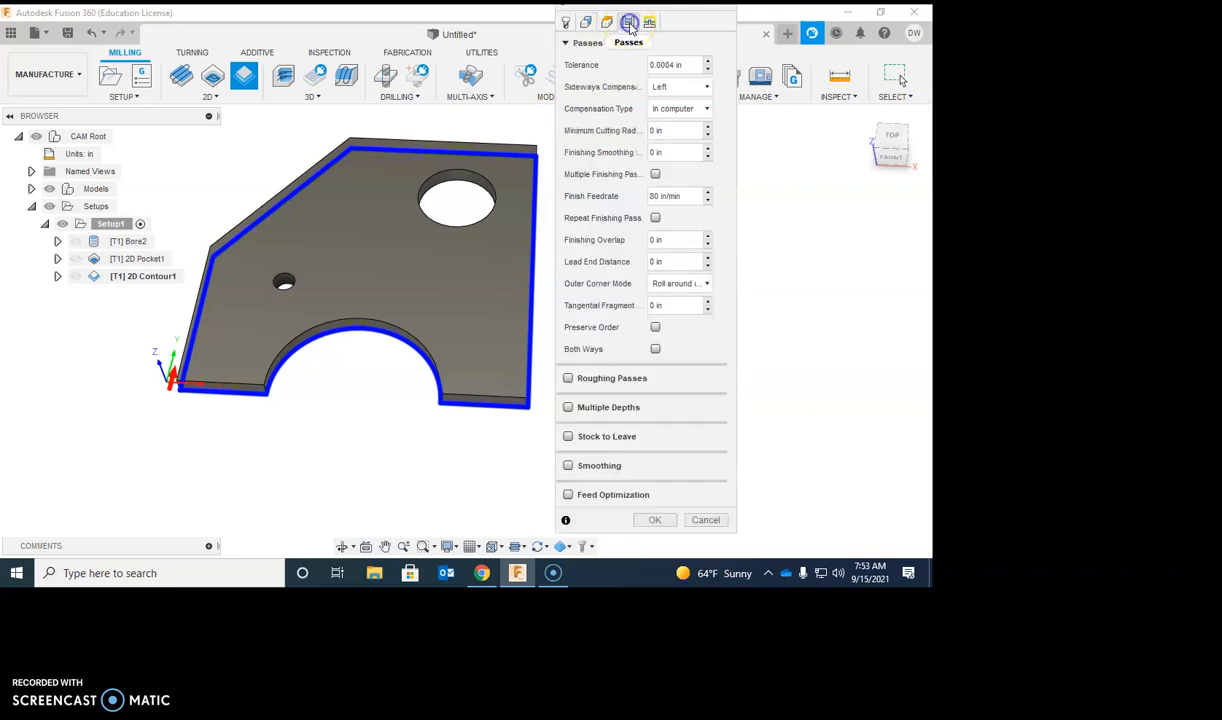
pyautogui.click(572, 408)
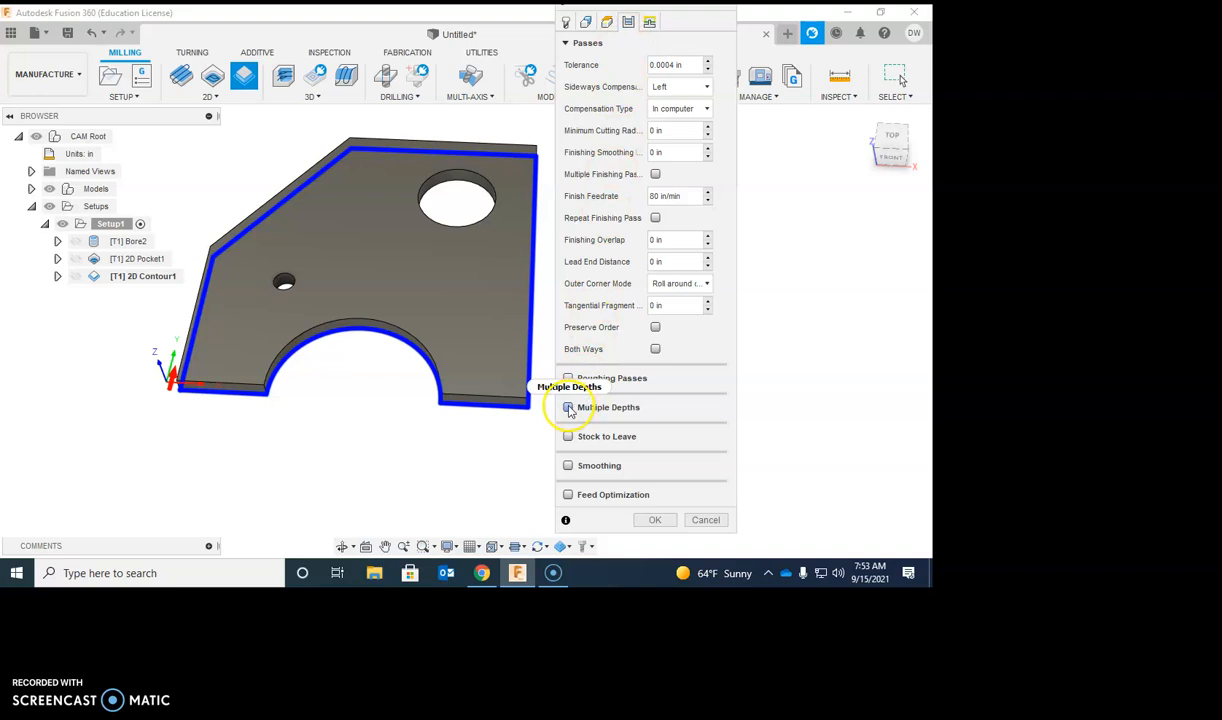
pyautogui.click(569, 409)
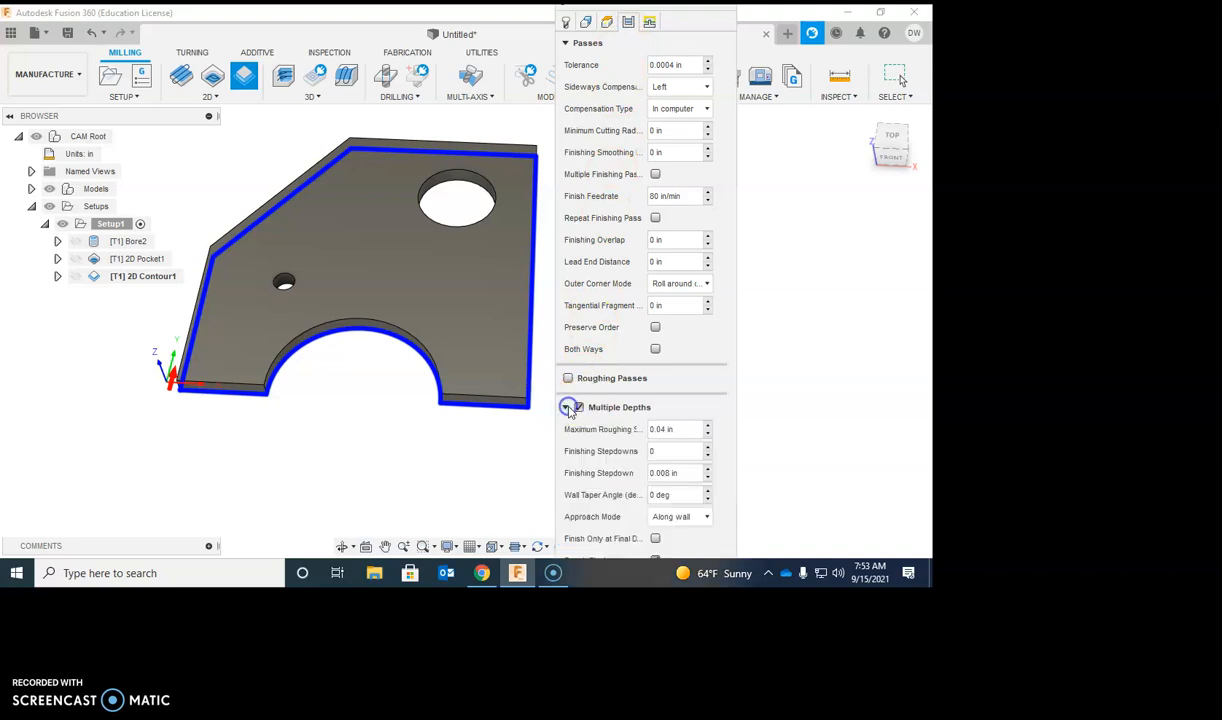
pyautogui.click(661, 431)
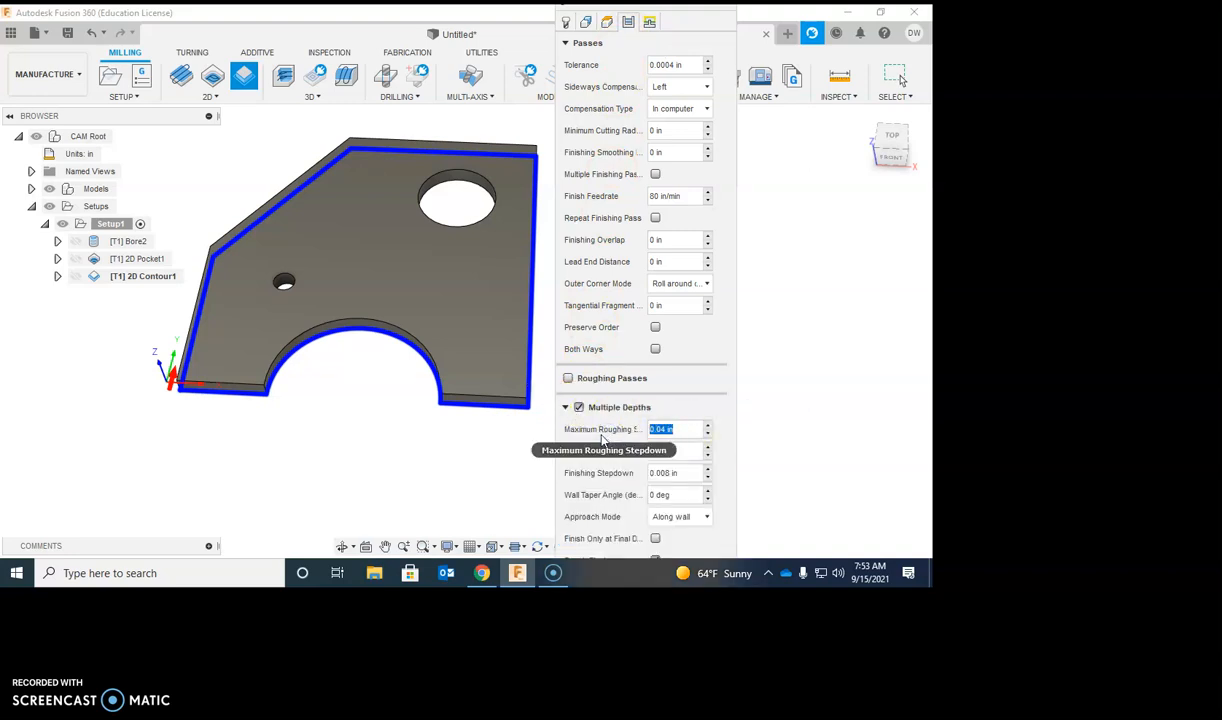
pyautogui.write('.12')
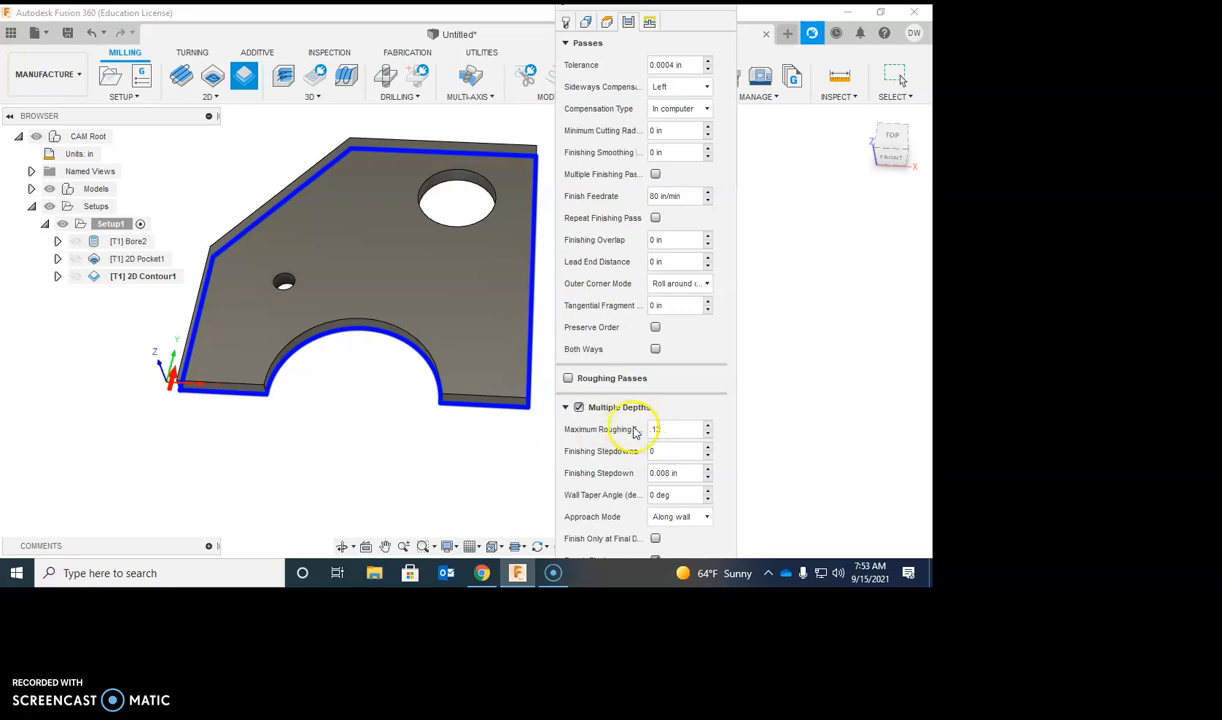
pyautogui.scroll(2, 783, 428)
pyautogui.scroll(-2, 783, 420)
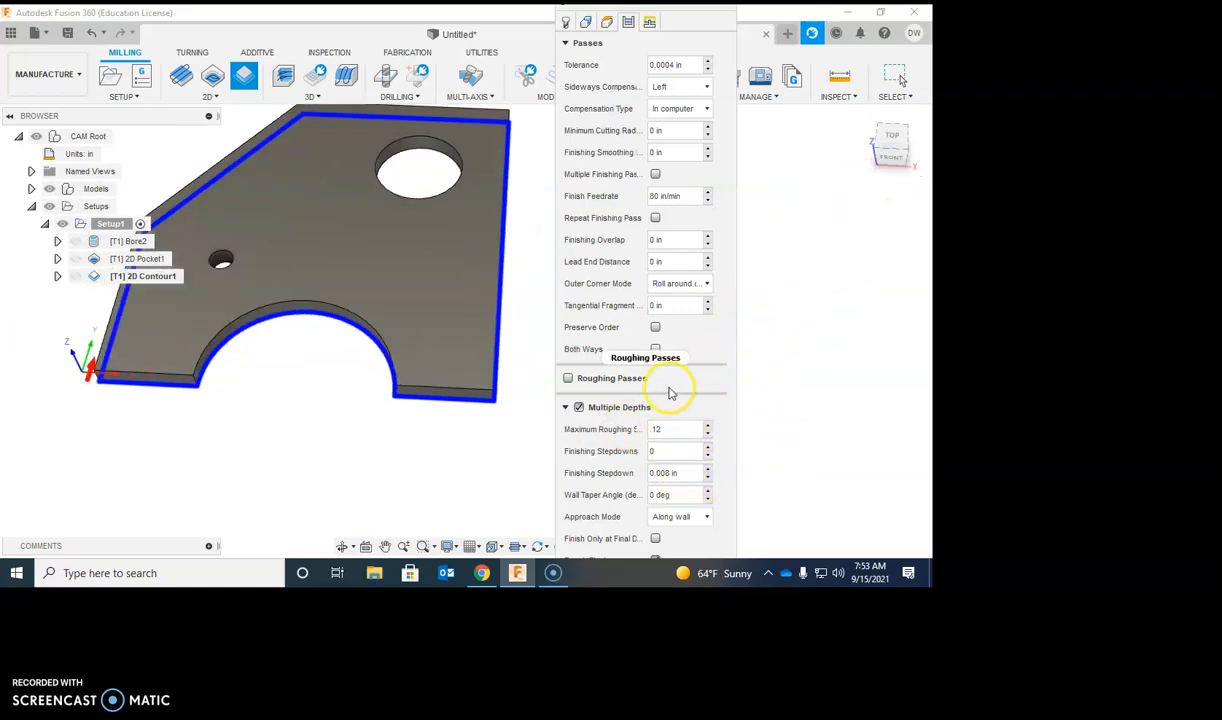
pyautogui.click(567, 408)
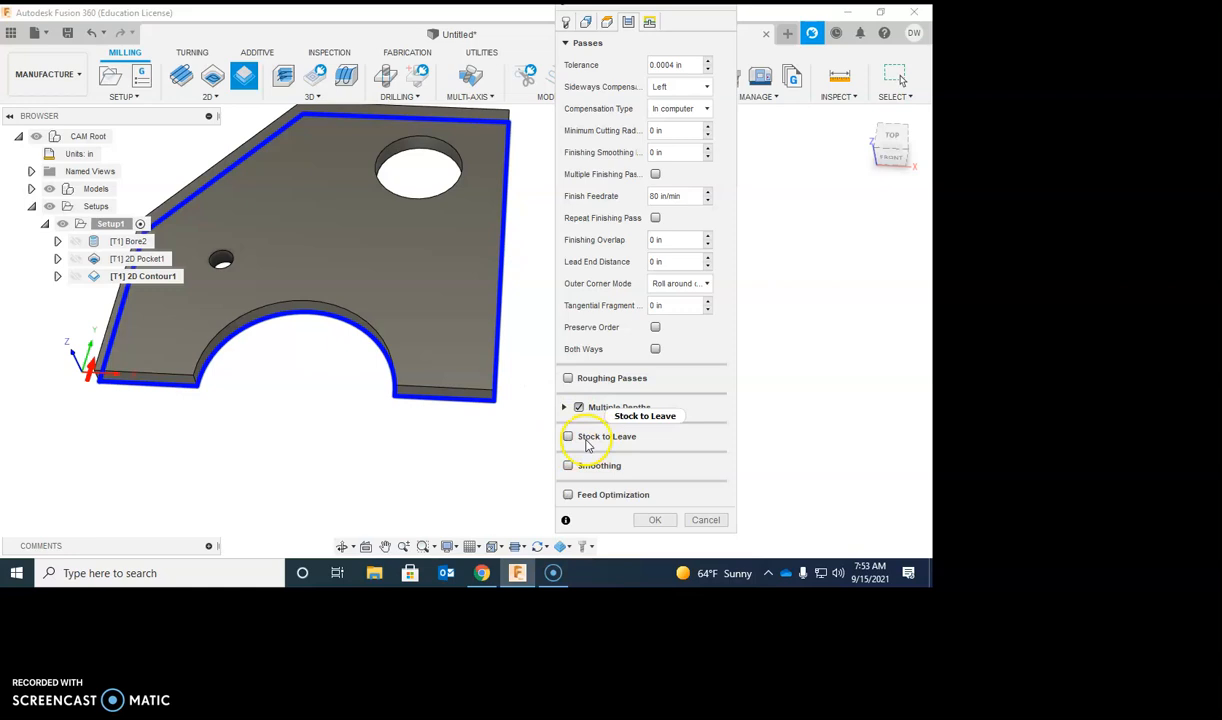
# Enable Tabs for the contour with a tab width of 0.25 in and a tab height of 0.06 in
pyautogui.click(586, 24)
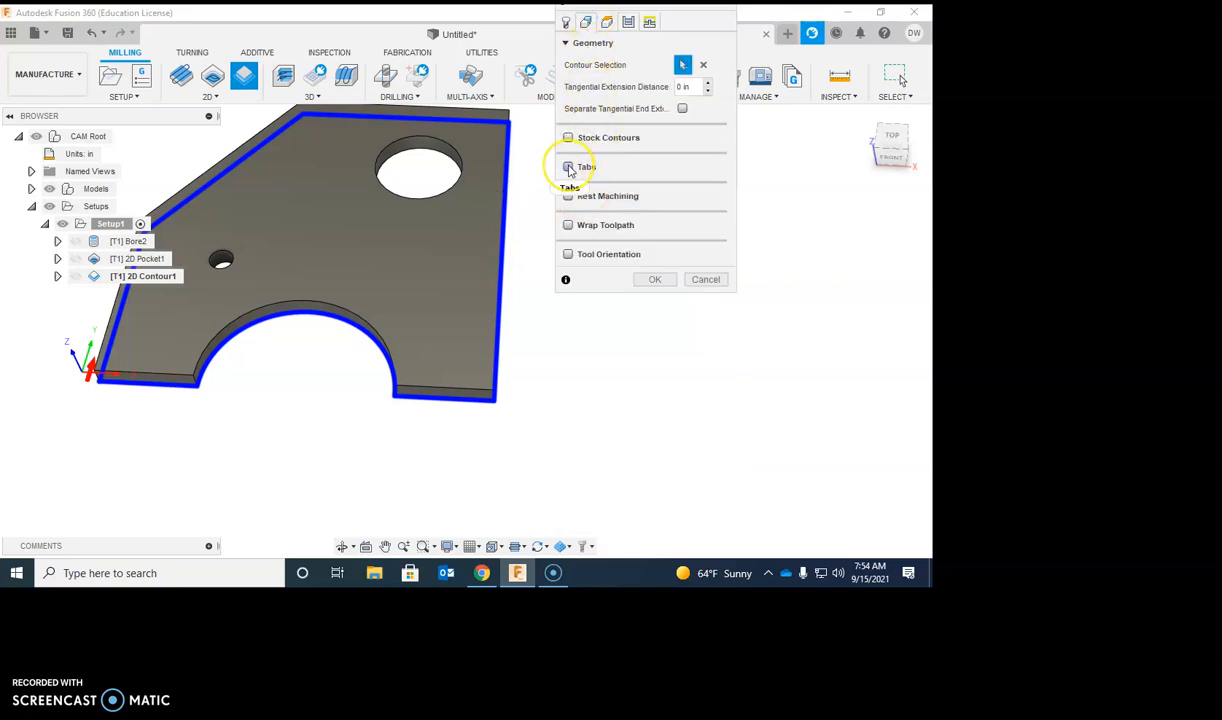
pyautogui.moveTo(569, 170)
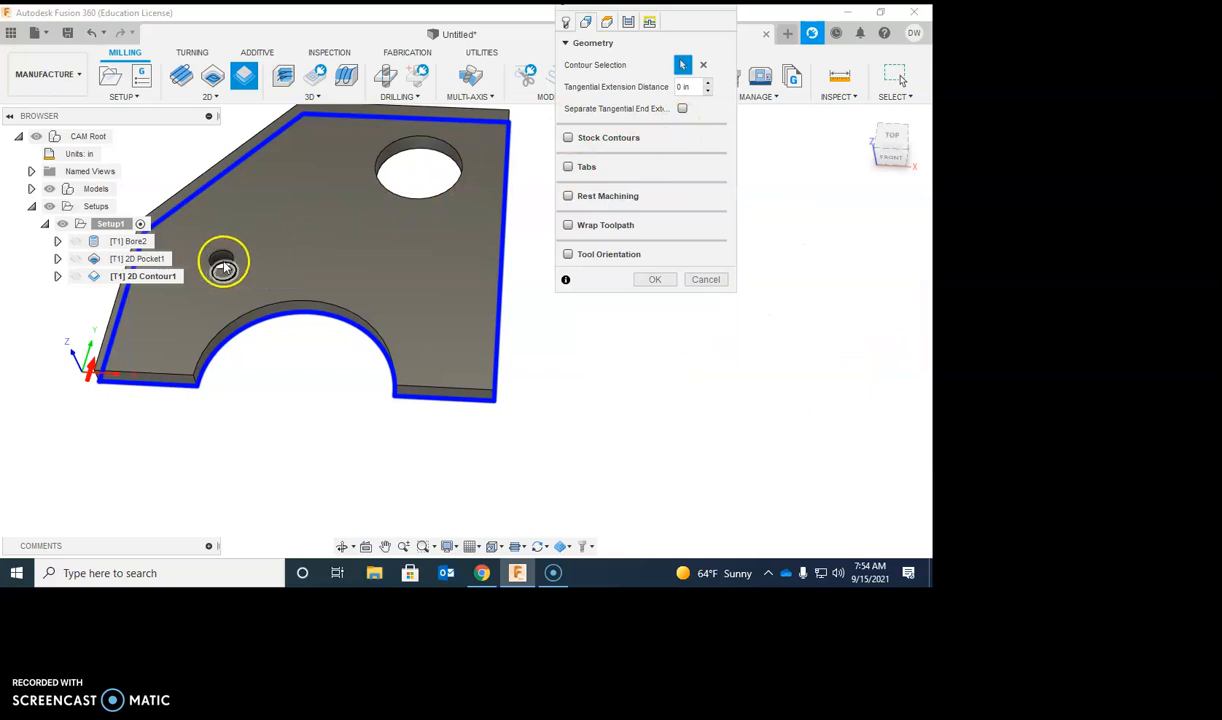
pyautogui.click(571, 170)
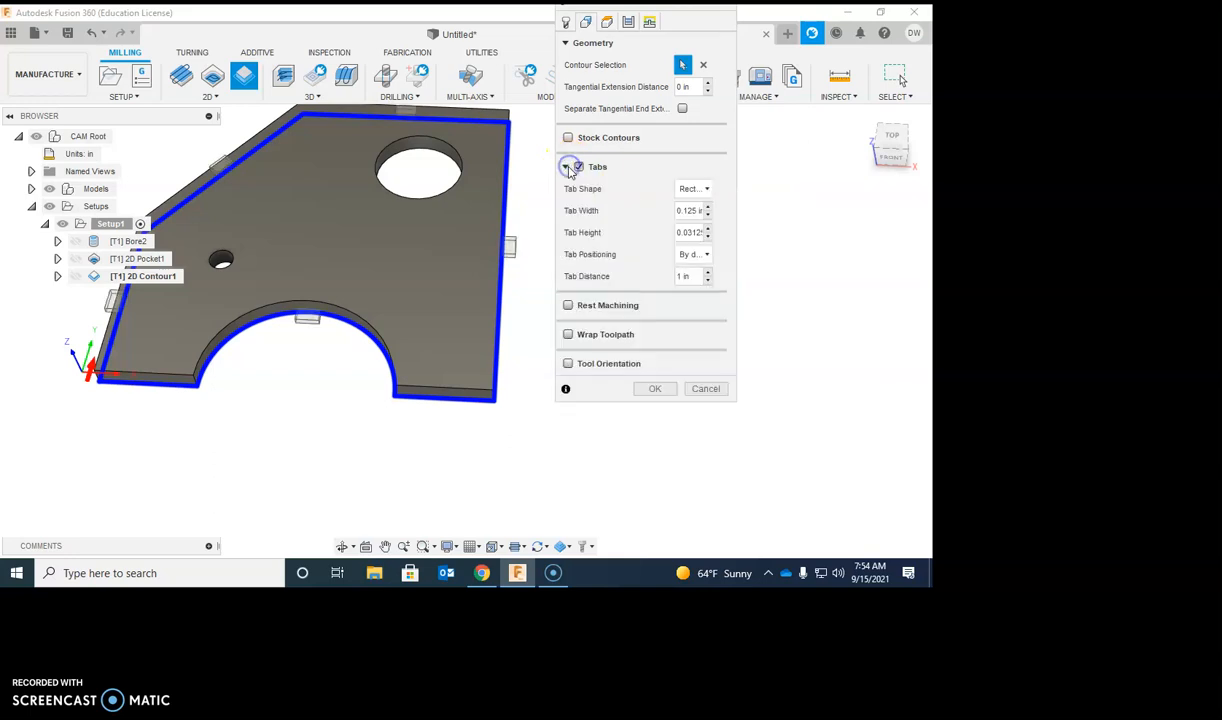
pyautogui.click(682, 210)
pyautogui.write('.25')
pyautogui.click(684, 232)
pyautogui.write('.06')
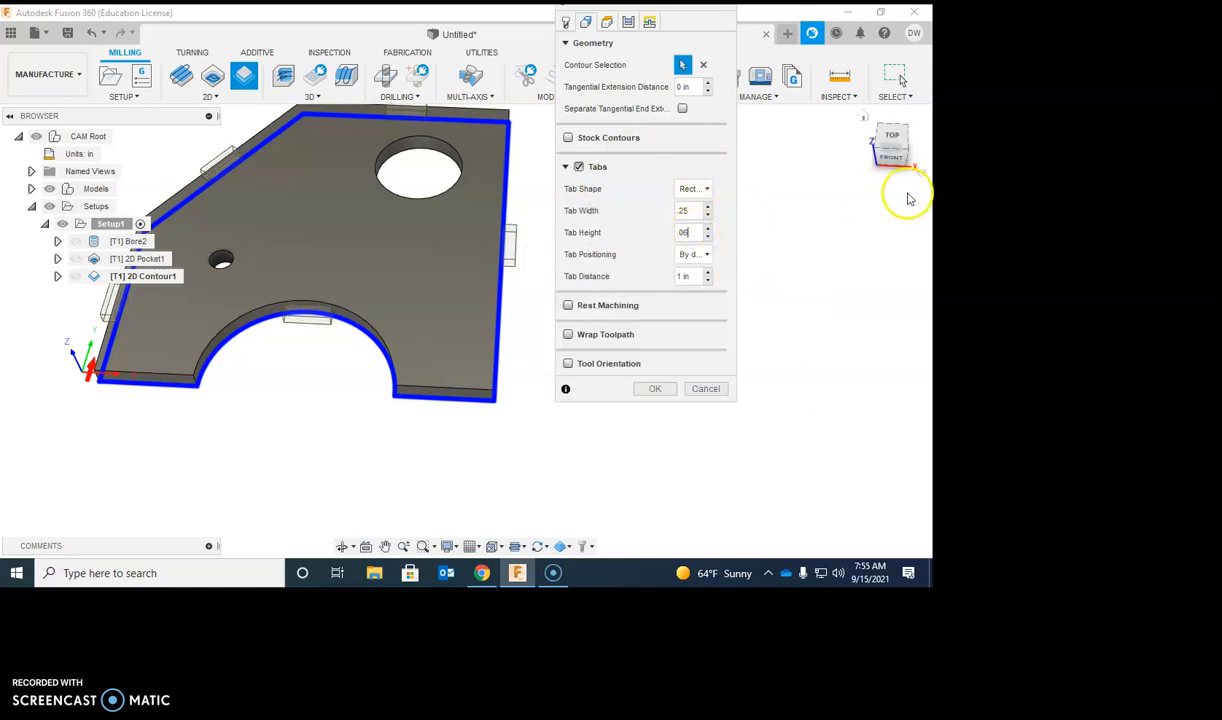
pyautogui.moveTo(681, 10); pyautogui.dragTo(667, 61)
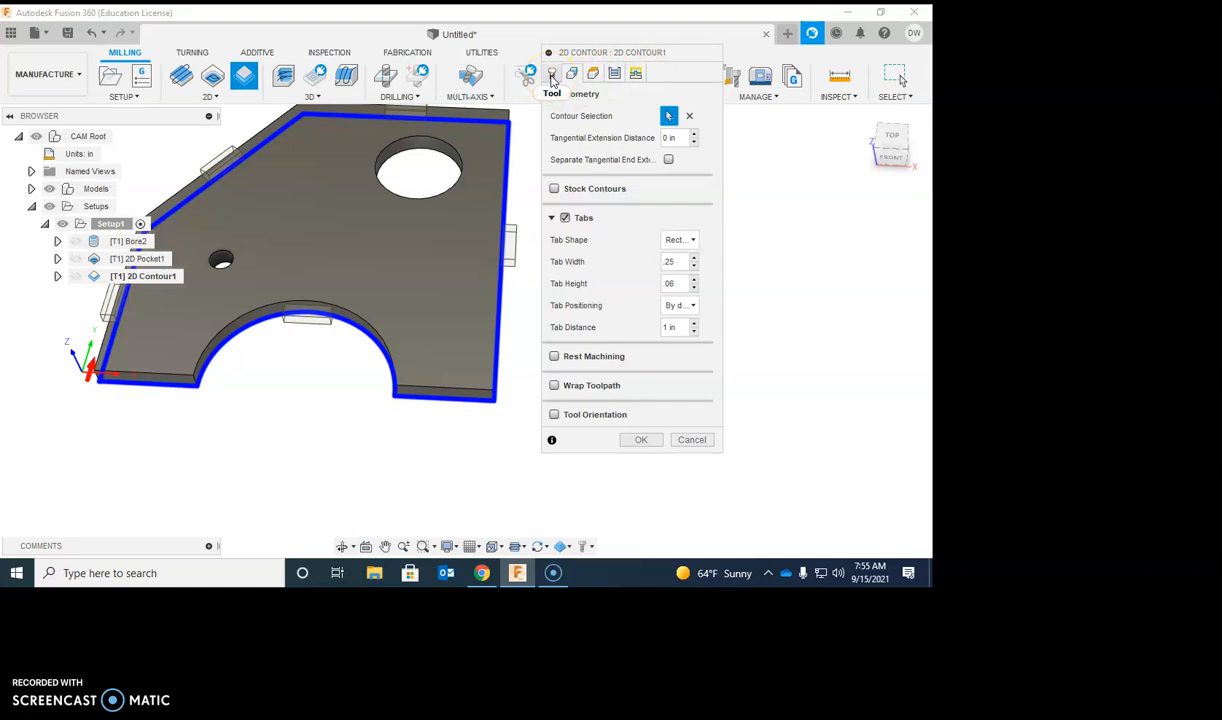
pyautogui.click(573, 78)
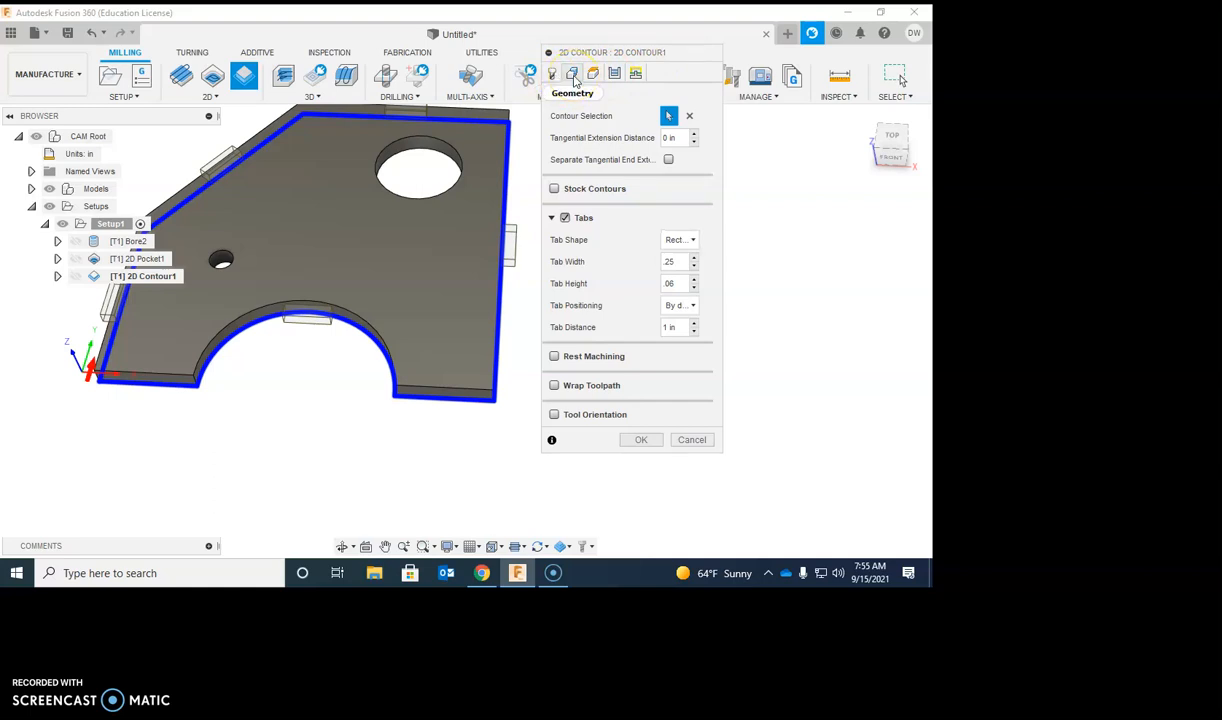
pyautogui.click(616, 80)
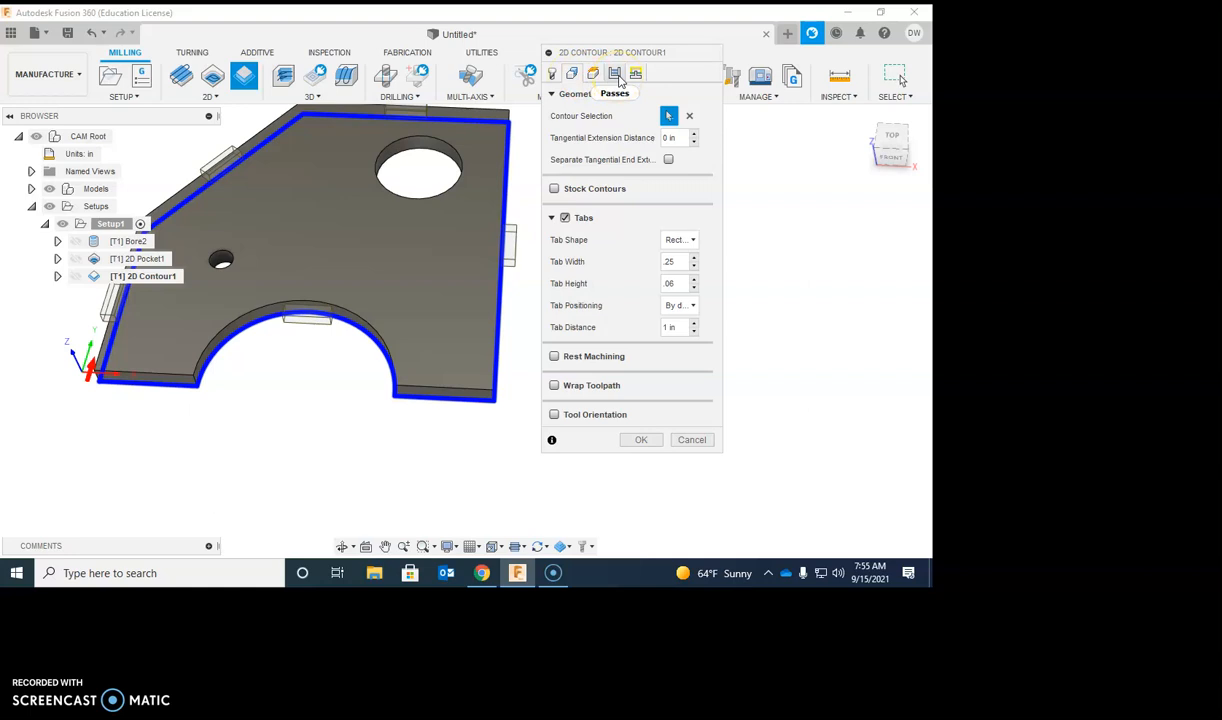
pyautogui.click(640, 441)
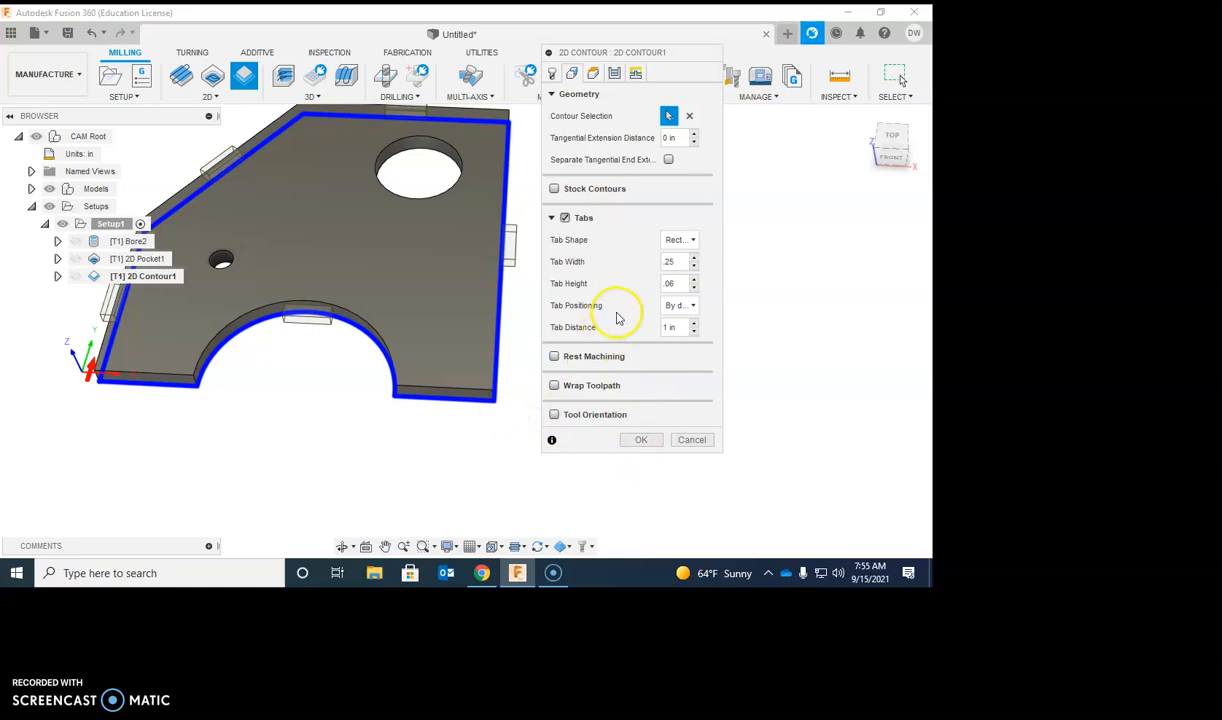
# Set the tab positioning to At points and place one tab on each short front edge beside the semicircular cutout
pyautogui.moveTo(697, 313)
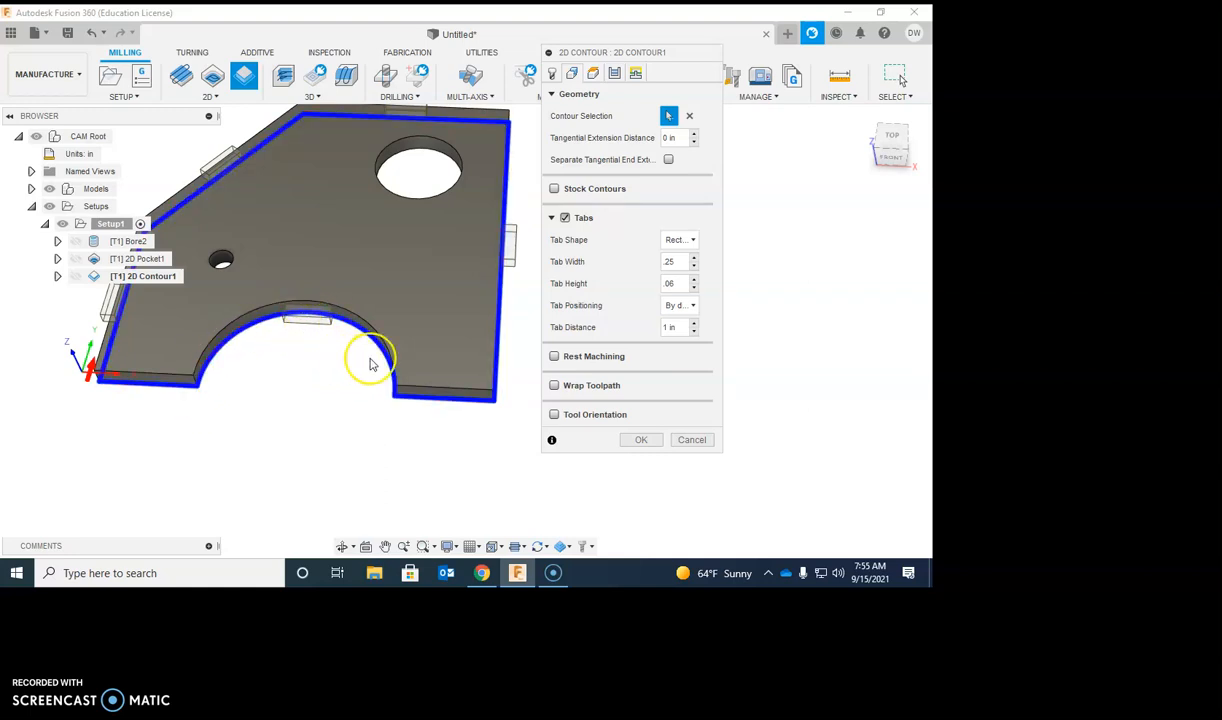
pyautogui.click(693, 306)
pyautogui.click(690, 341)
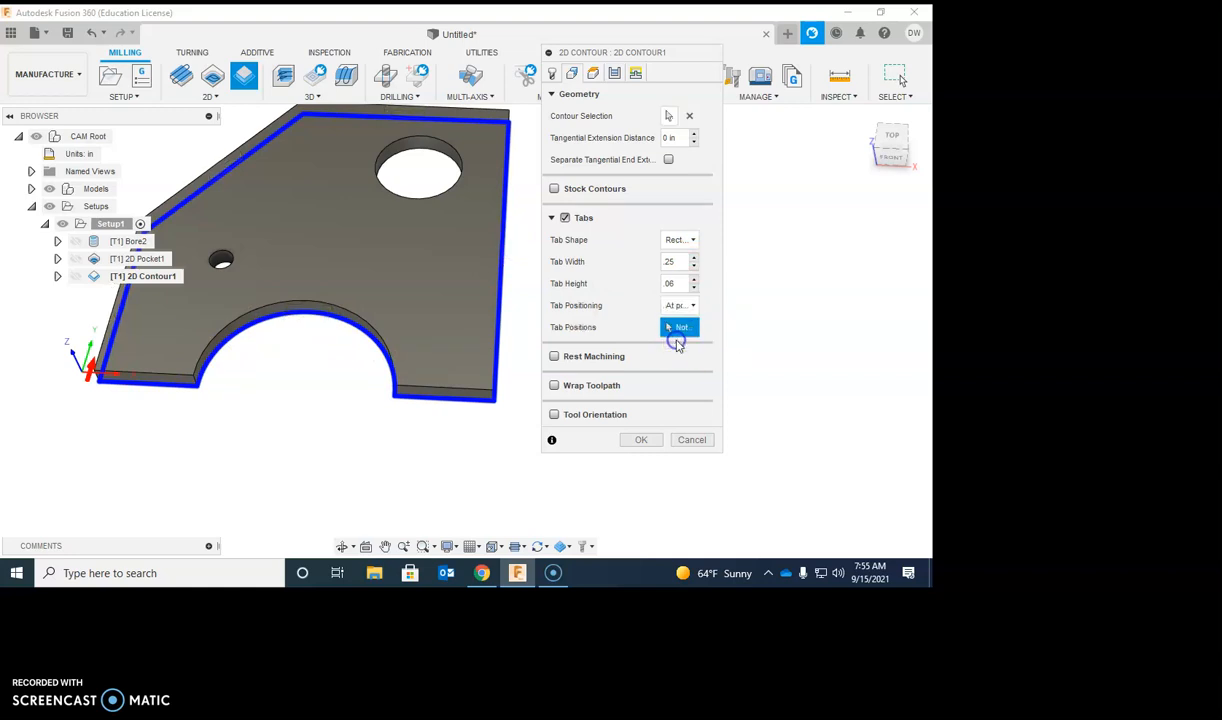
pyautogui.click(446, 400)
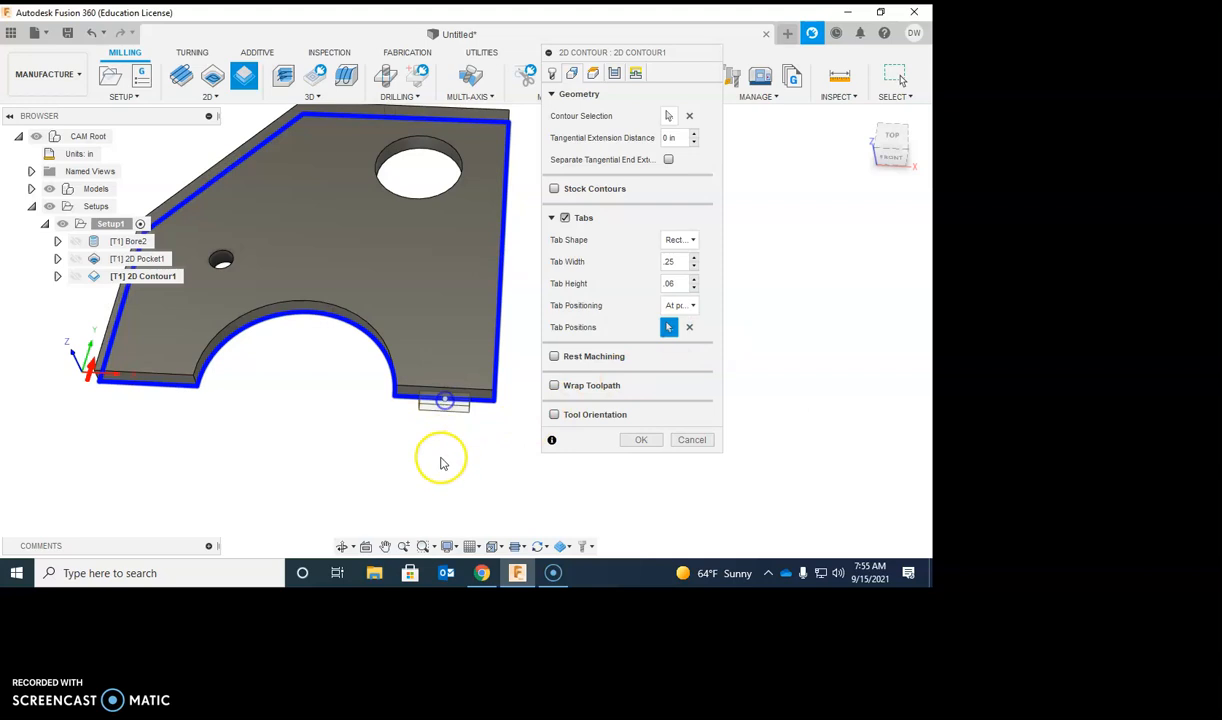
pyautogui.click(145, 390)
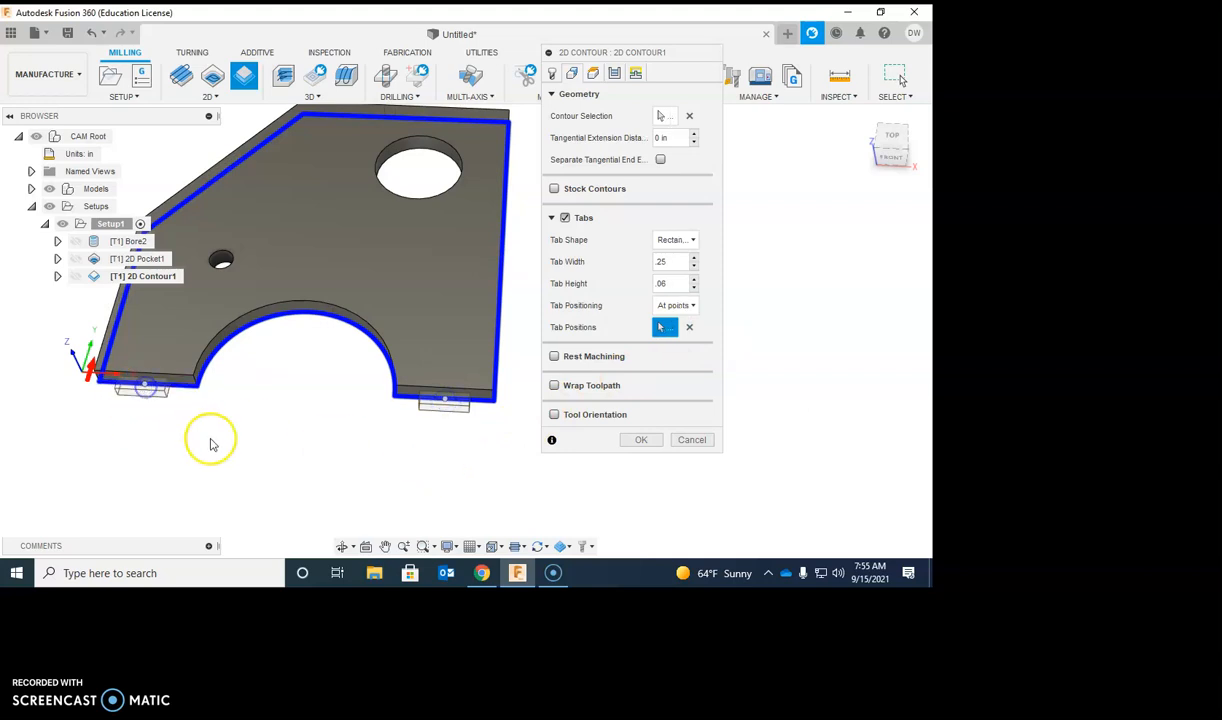
# Place one tab each on the plate's right, back and left bottom edges, and generate the 2D Contour toolpath
pyautogui.keyDown('shift'); pyautogui.moveTo(458, 405); pyautogui.dragTo(270, 382, button='middle'); pyautogui.keyUp('shift')
pyautogui.keyDown('shift'); pyautogui.moveTo(425, 400); pyautogui.dragTo(208, 377, button='middle'); pyautogui.keyUp('shift')
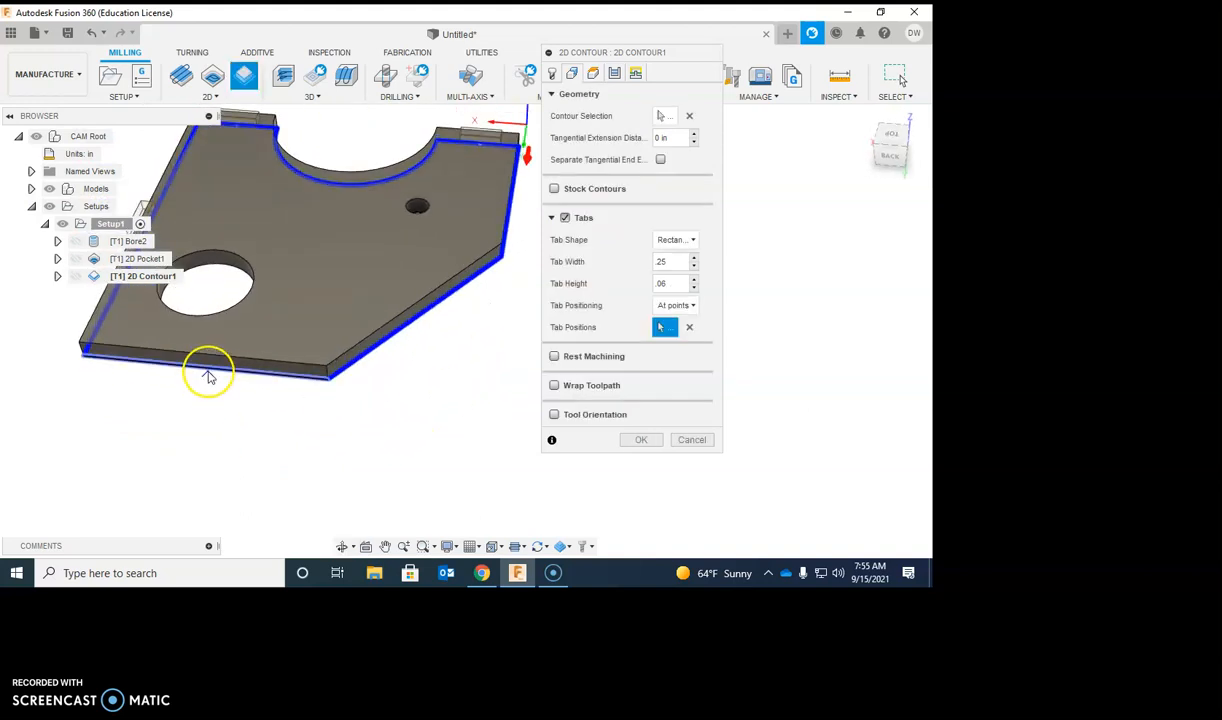
pyautogui.keyDown('shift'); pyautogui.moveTo(333, 374); pyautogui.dragTo(355, 392, button='middle'); pyautogui.keyUp('shift')
pyautogui.click(354, 388)
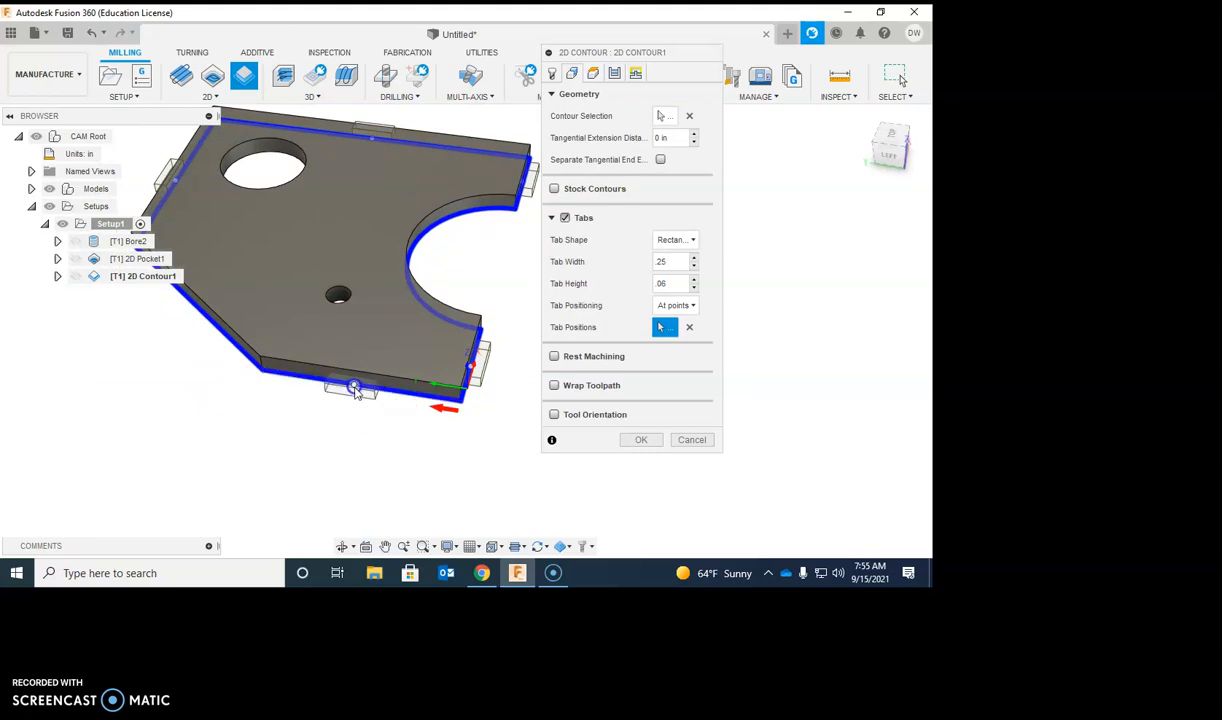
pyautogui.click(639, 440)
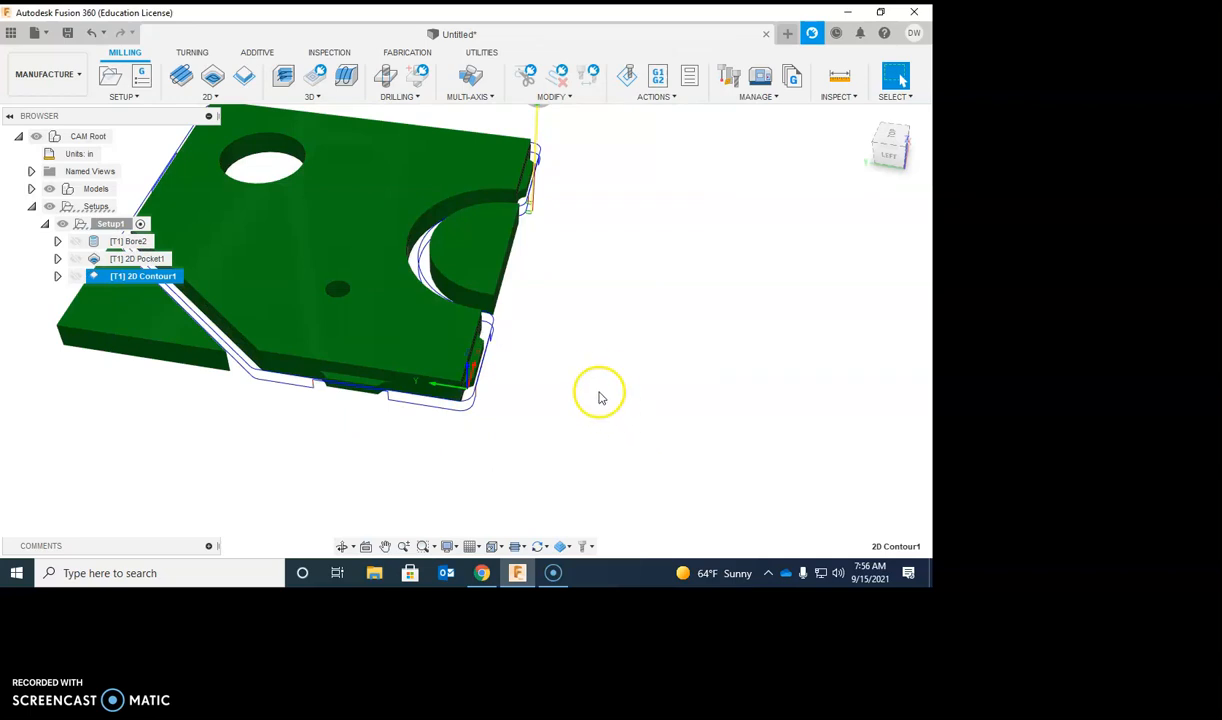
# Simulate the 2D Contour toolpath alone, watch the tool cut around the plate, and exit the simulation
pyautogui.keyDown('shift'); pyautogui.moveTo(612, 380); pyautogui.dragTo(513, 385, button='middle'); pyautogui.keyUp('shift')
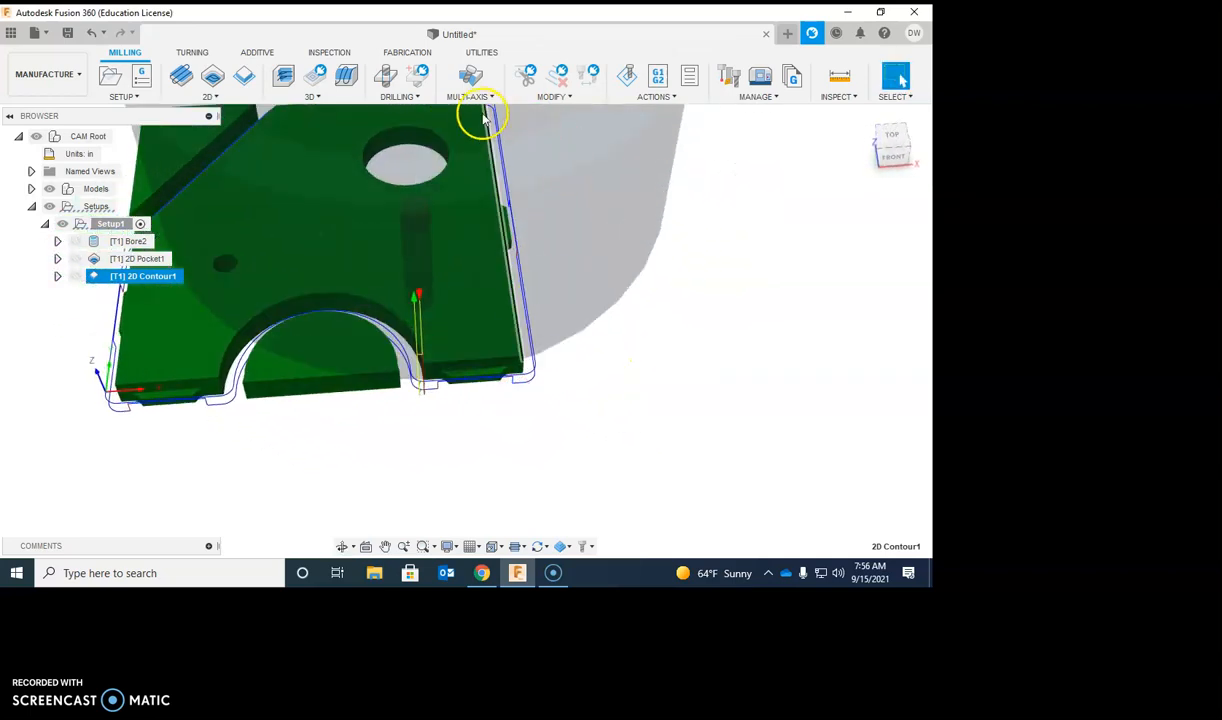
pyautogui.click(652, 97)
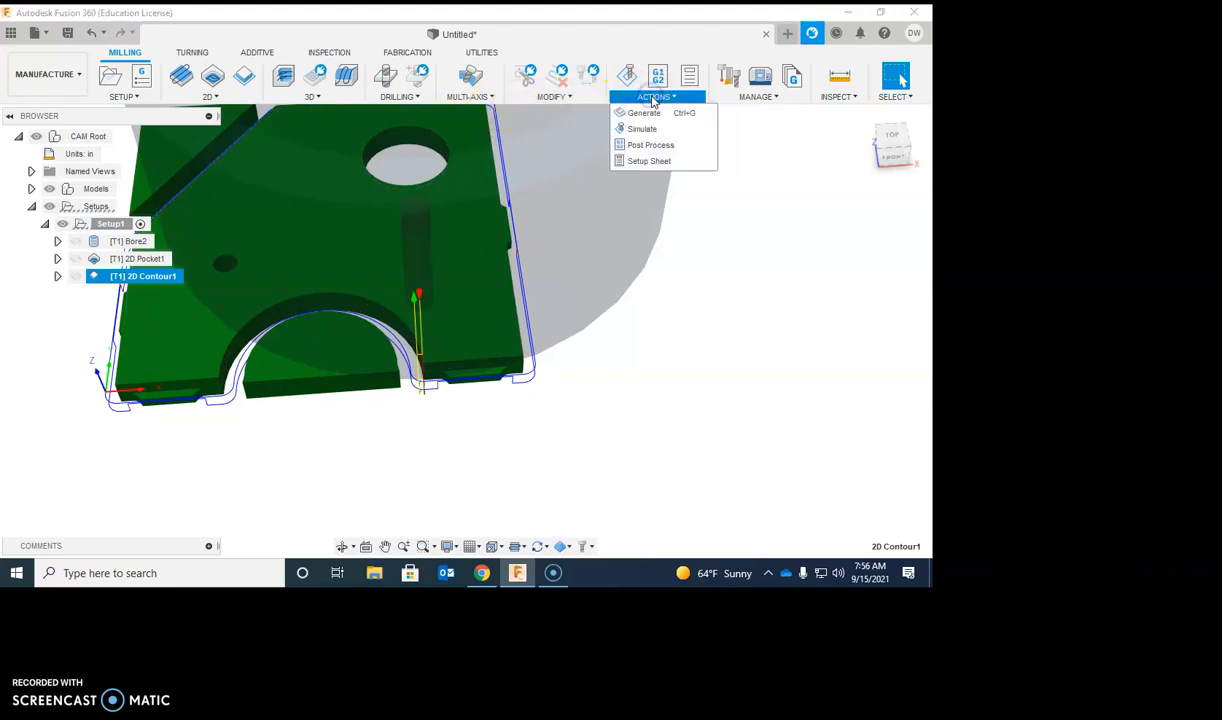
pyautogui.click(643, 131)
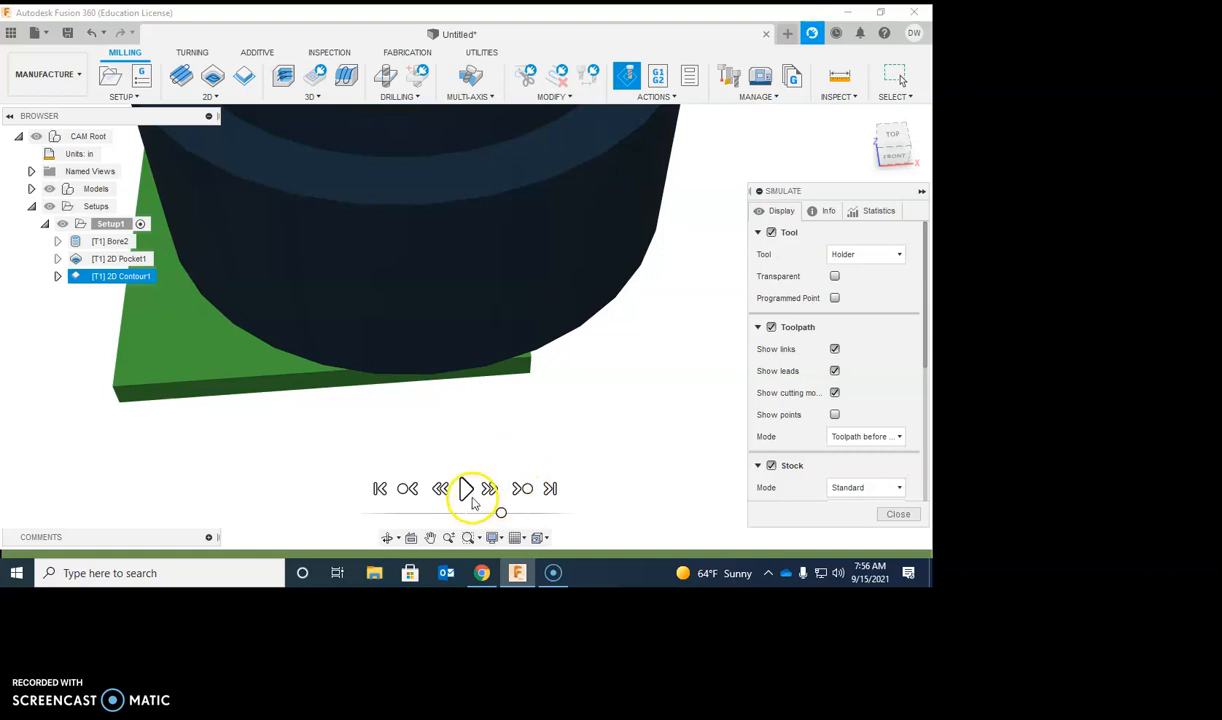
pyautogui.click(467, 489)
pyautogui.keyDown('shift'); pyautogui.moveTo(540, 460); pyautogui.dragTo(541, 424, button='middle'); pyautogui.keyUp('shift')
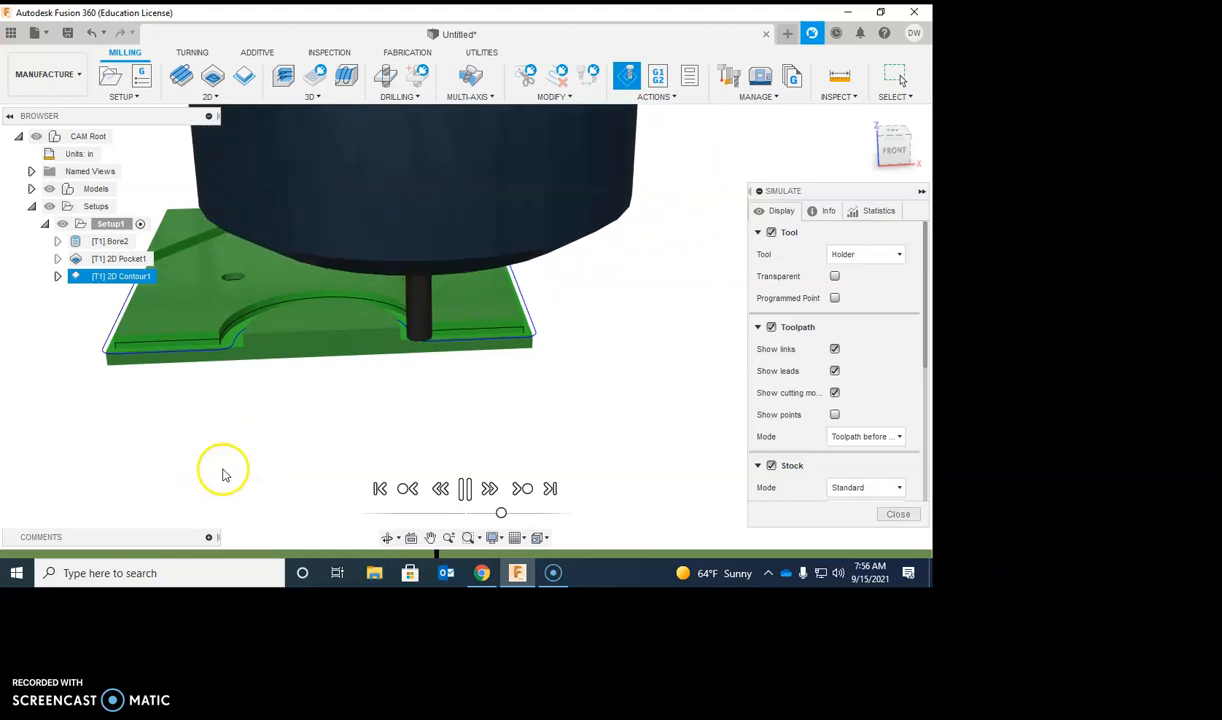
pyautogui.press('Escape')
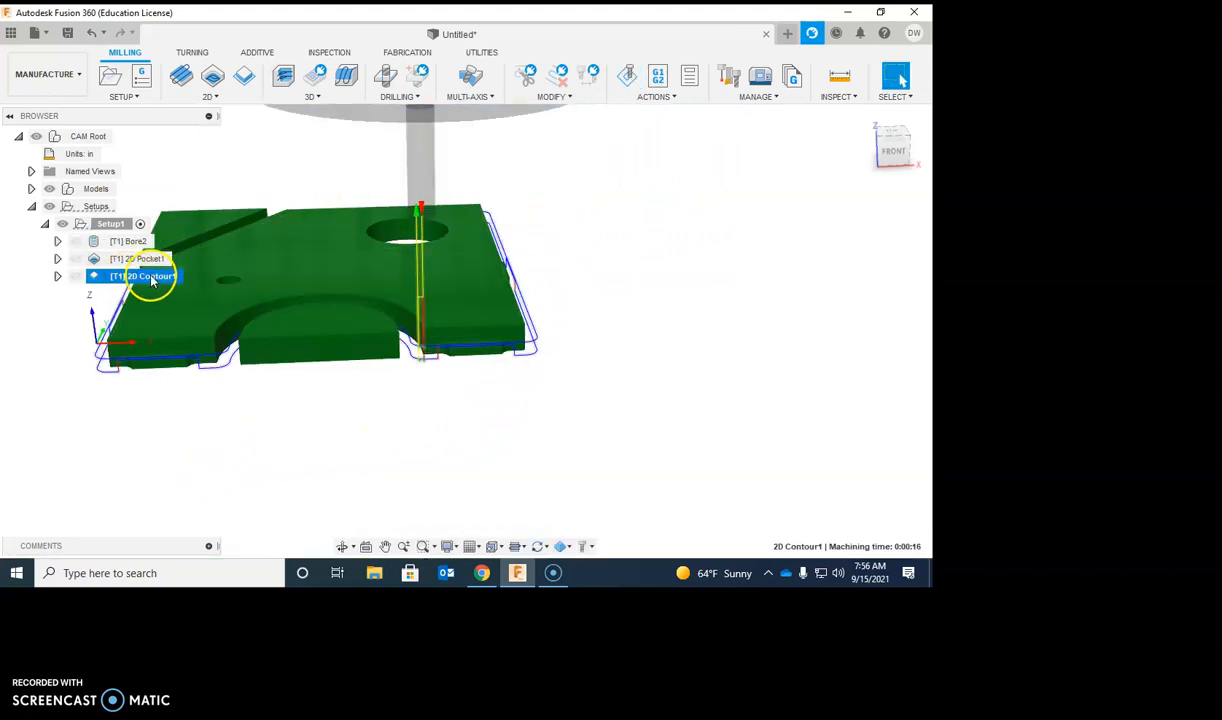
# Run the machining simulation for all of Setup1, covering the bore, pocket and contour operations
pyautogui.click(108, 224)
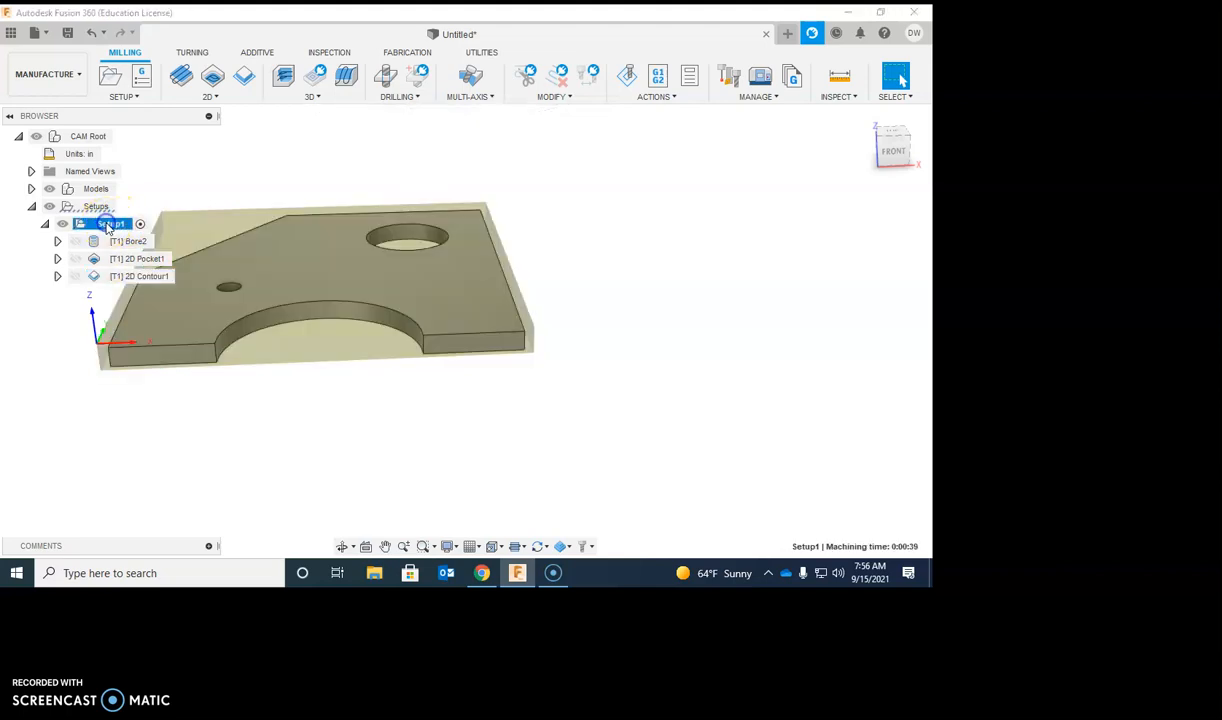
pyautogui.click(669, 101)
pyautogui.click(640, 127)
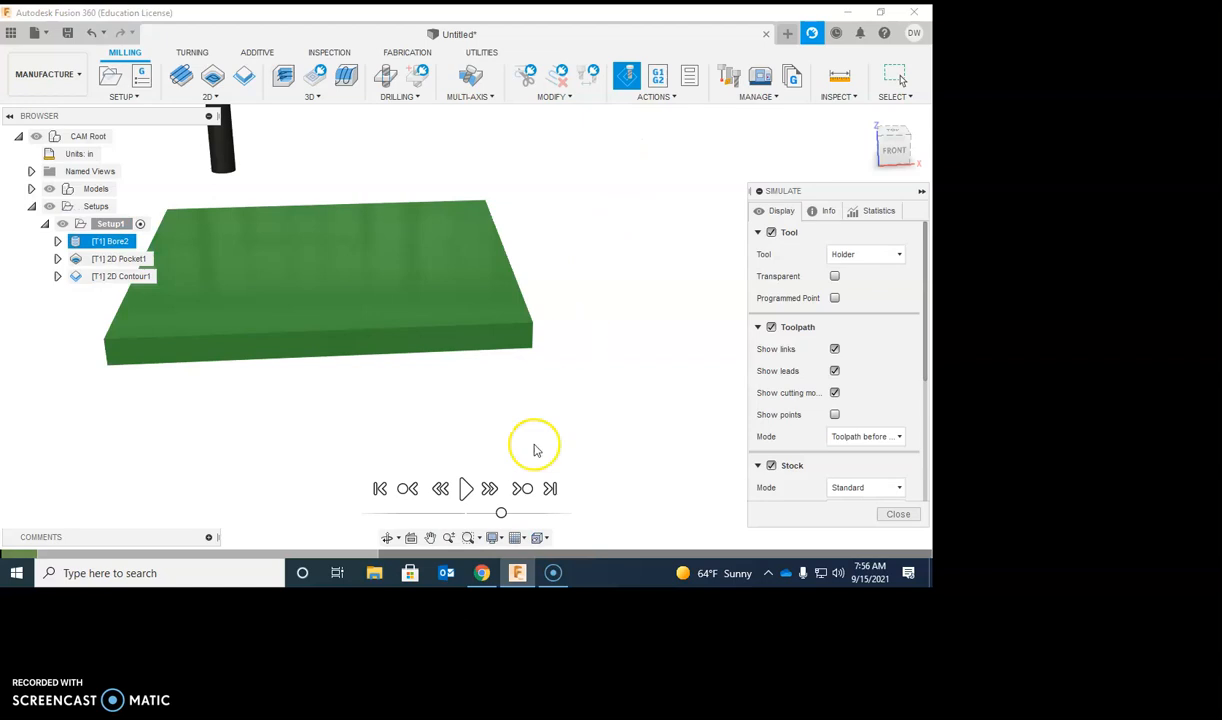
pyautogui.click(467, 493)
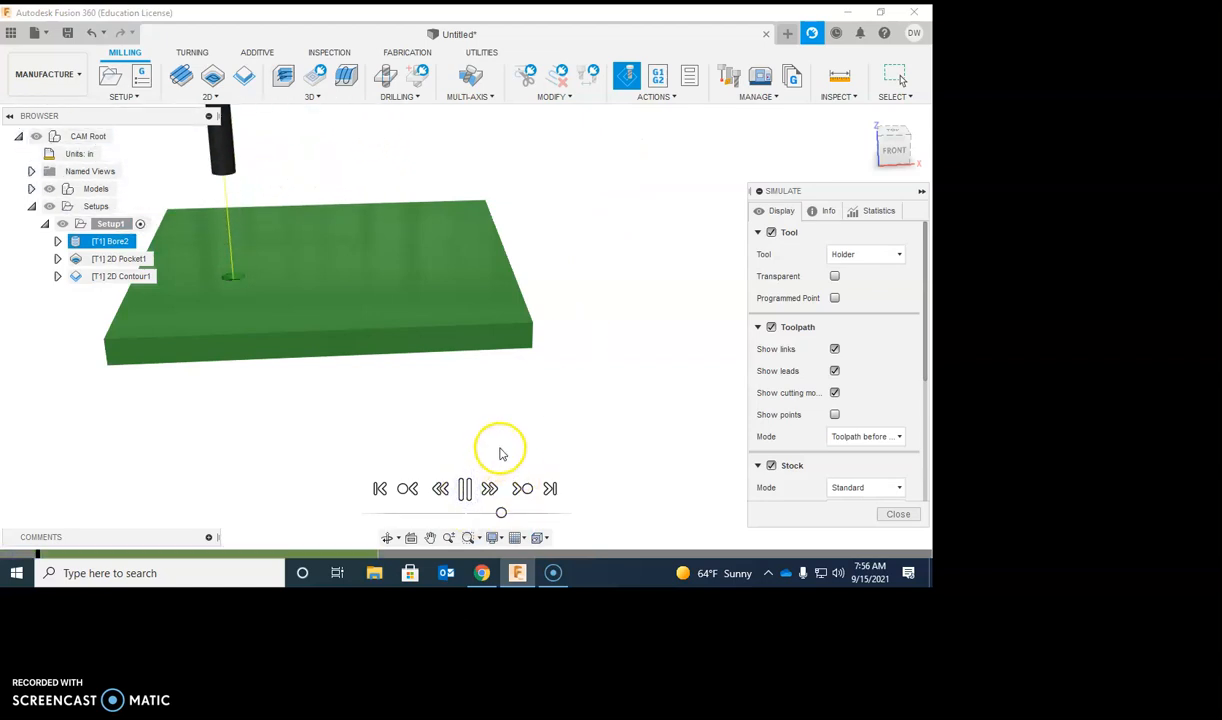